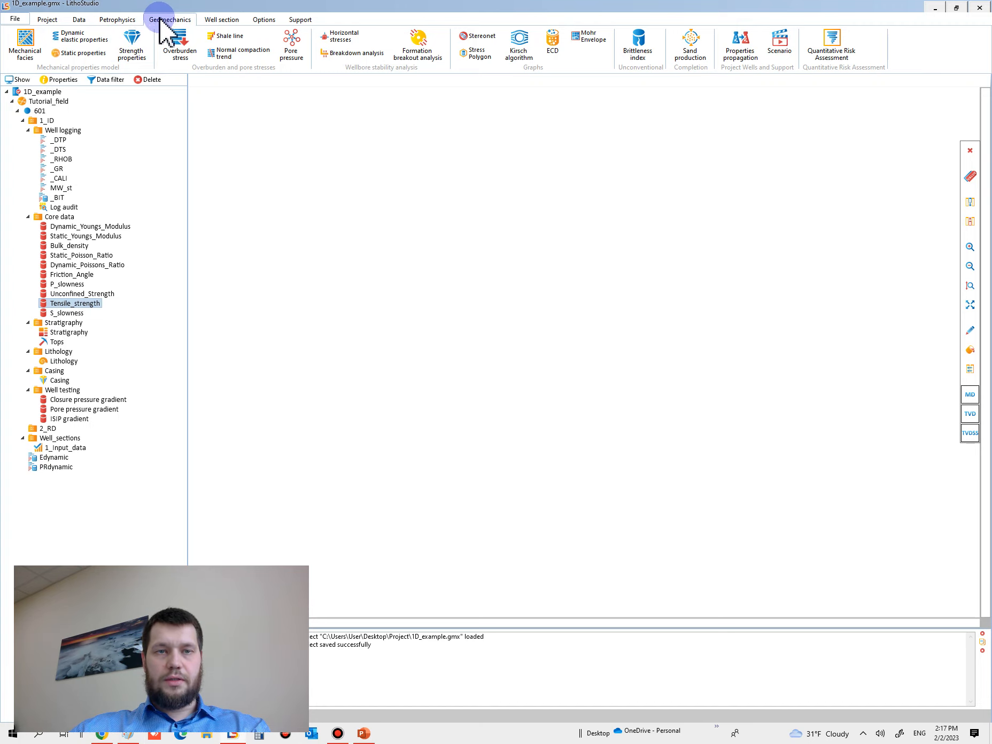
Step: Open a new cross-plot, shrink its window off full screen, and set its layout to two plots
left_click(120, 20)
left_click(80, 19)
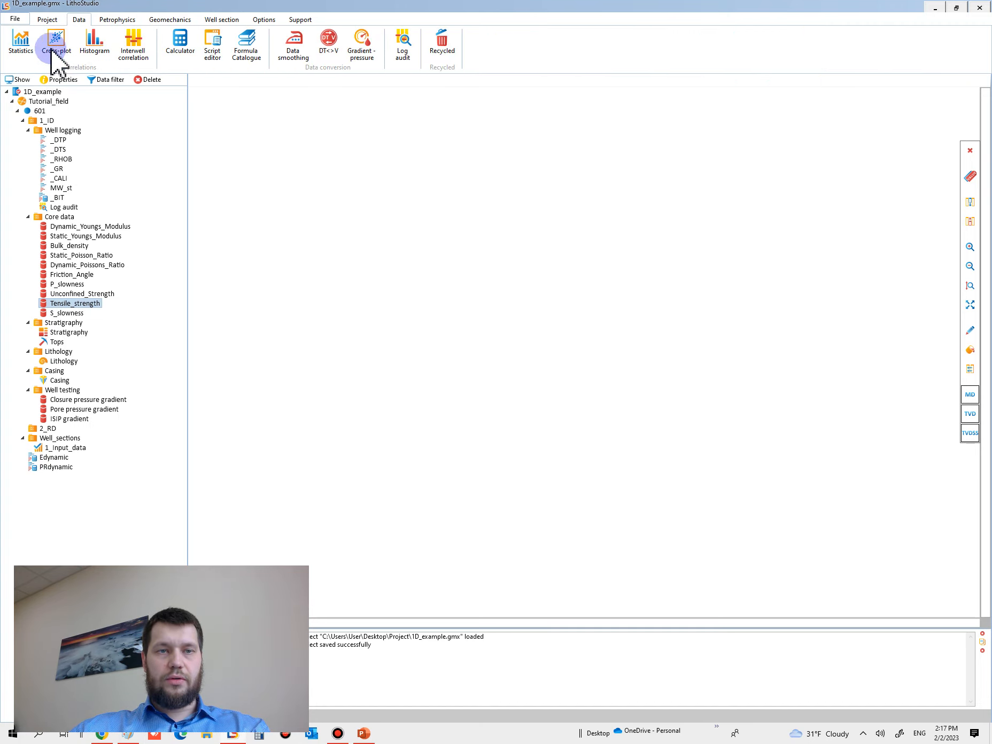
left_click(58, 48)
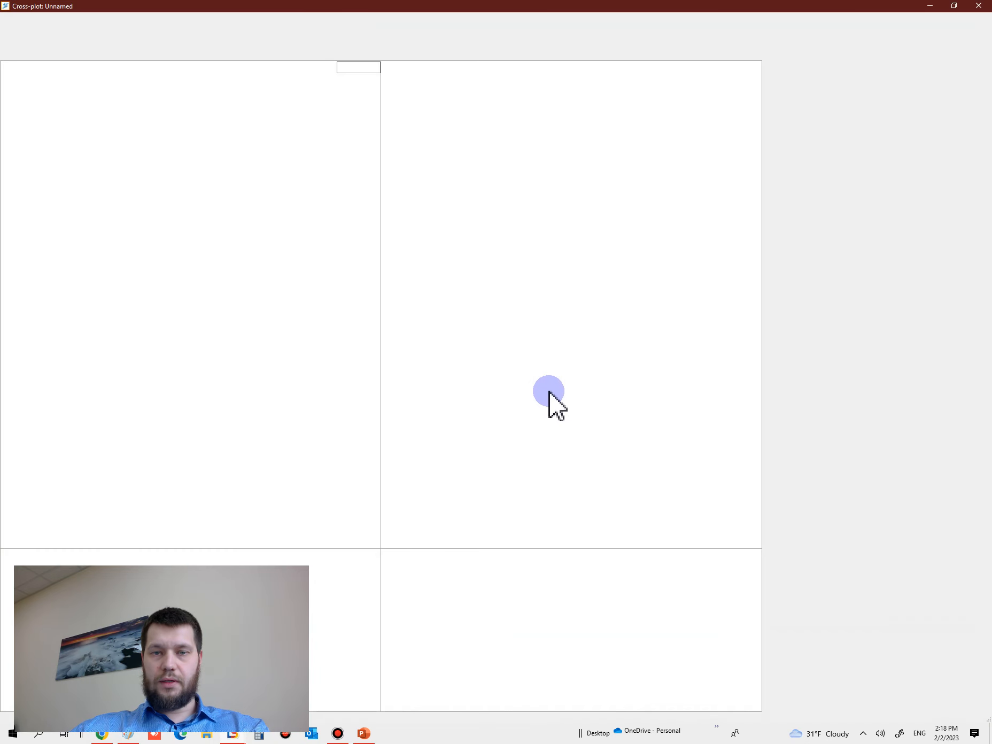
left_click(124, 32)
left_click(180, 32)
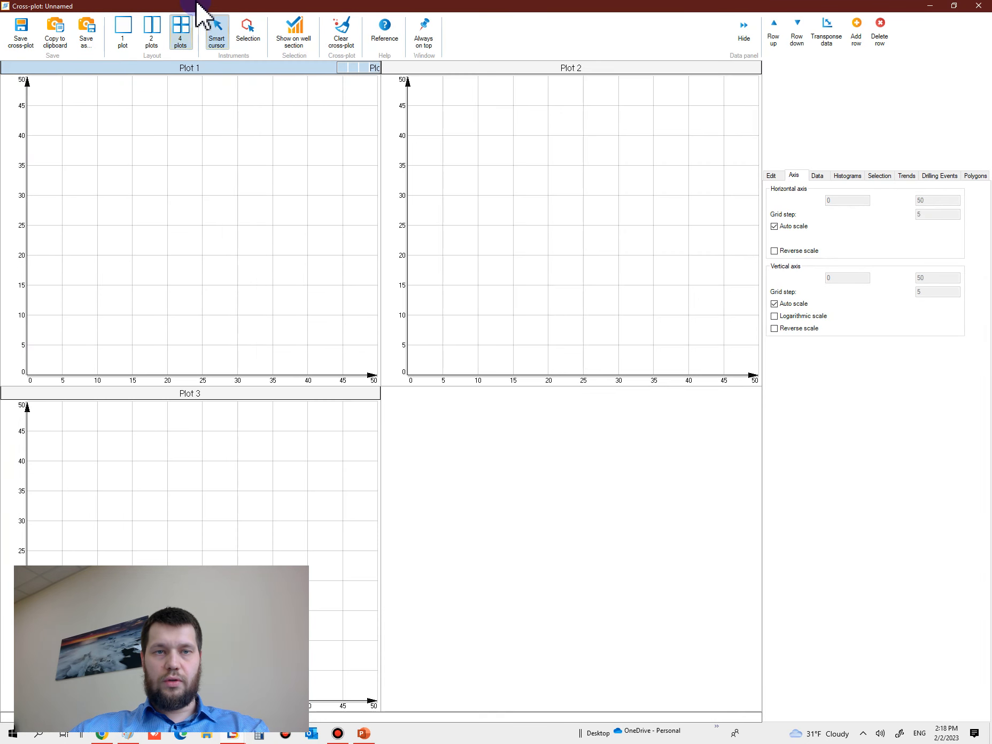
left_click_drag(188, 7, 388, 57)
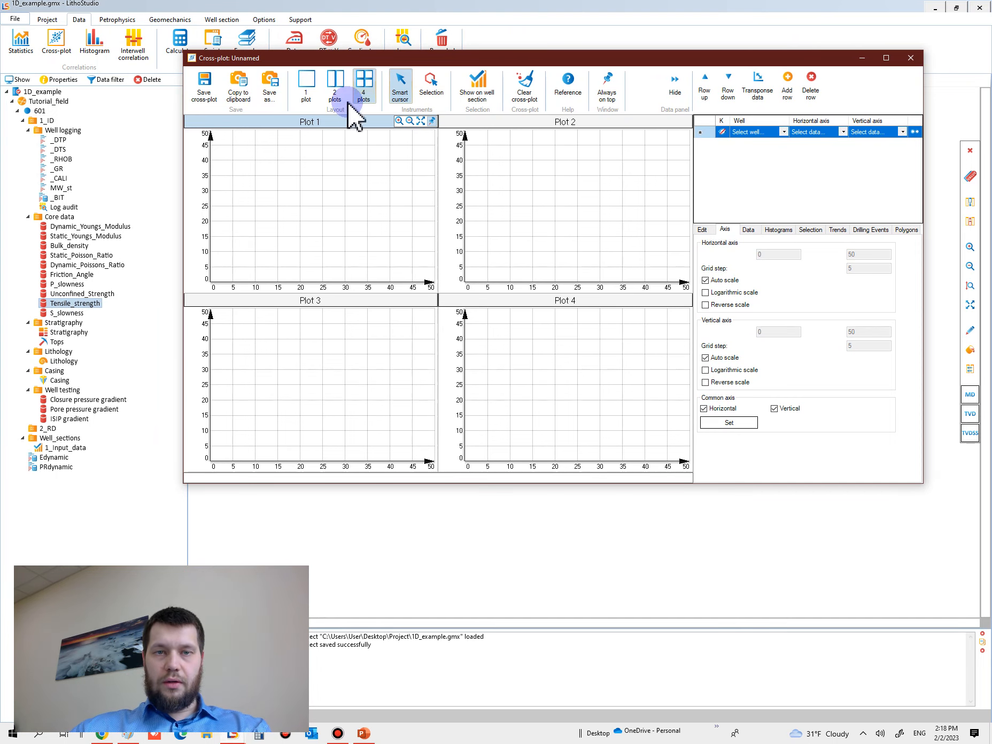
left_click(335, 88)
Step: Plot core Dynamic_Youngs_Modulus on the horizontal axis against Static_Youngs_Modulus on the vertical axis in Plot 1
left_click(71, 256)
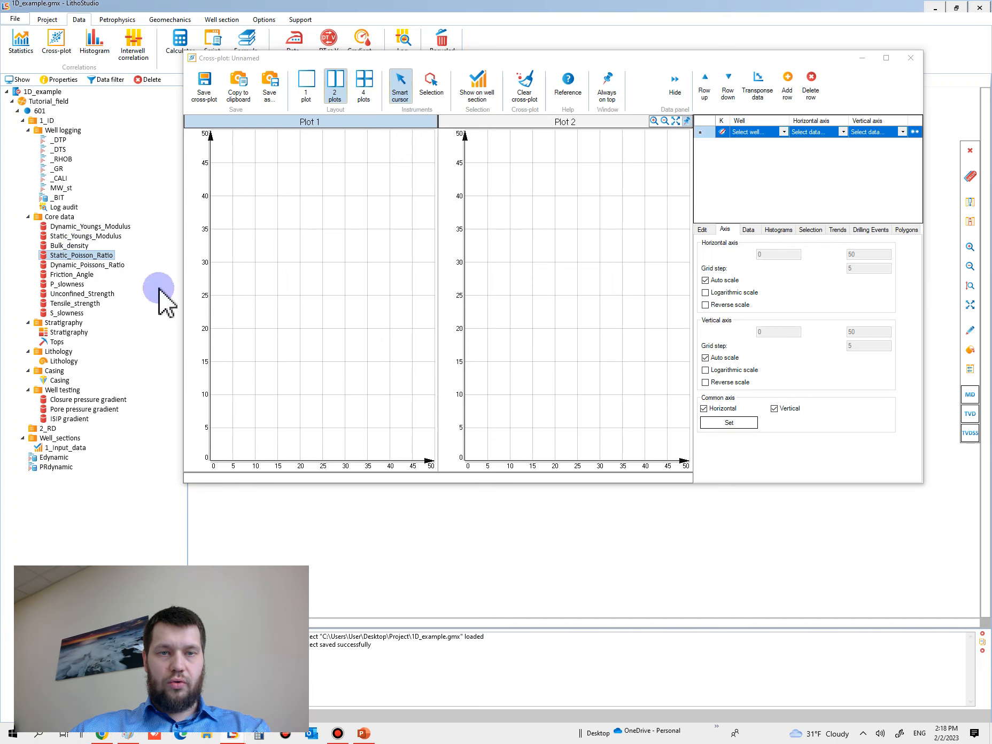
left_click(78, 236)
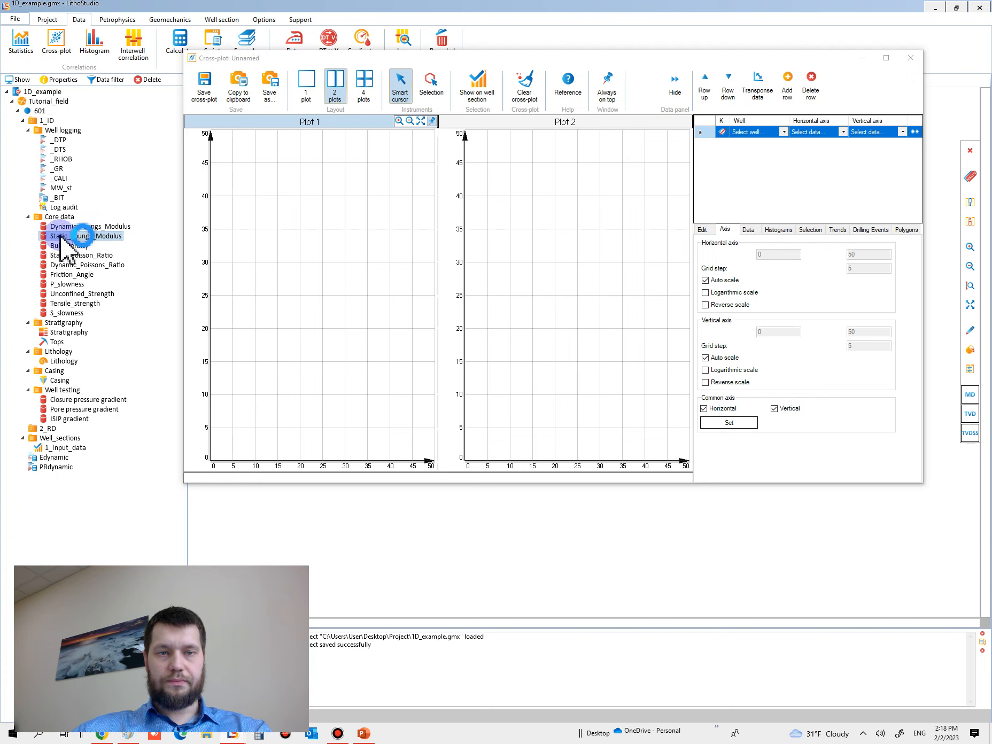
left_click_drag(57, 226, 275, 458)
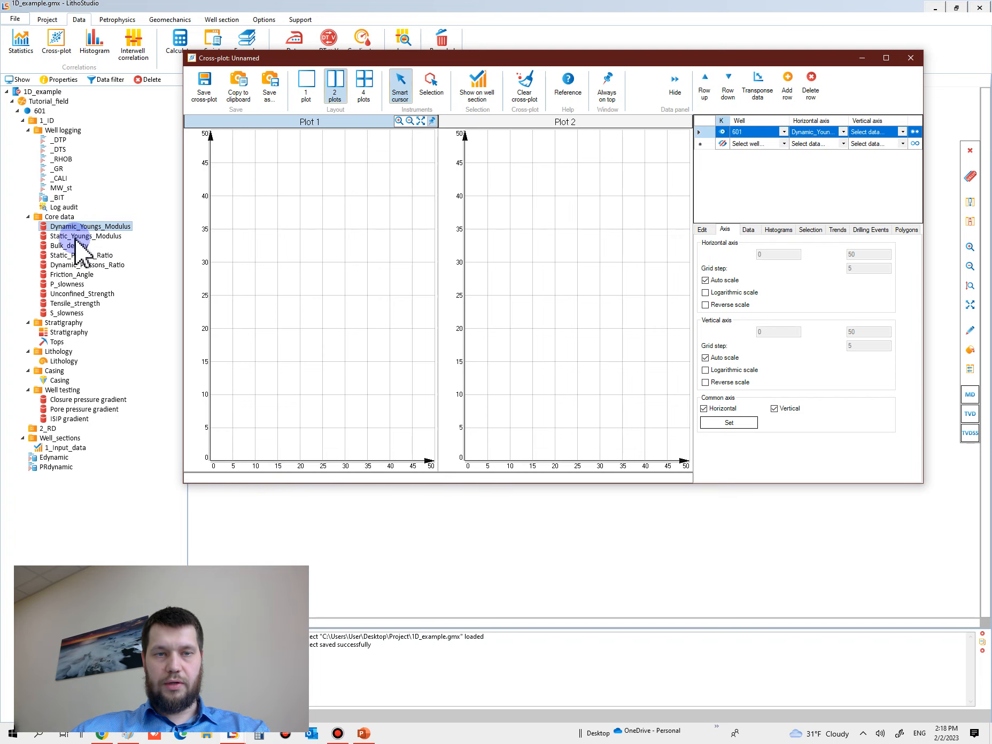
left_click_drag(62, 235, 211, 282)
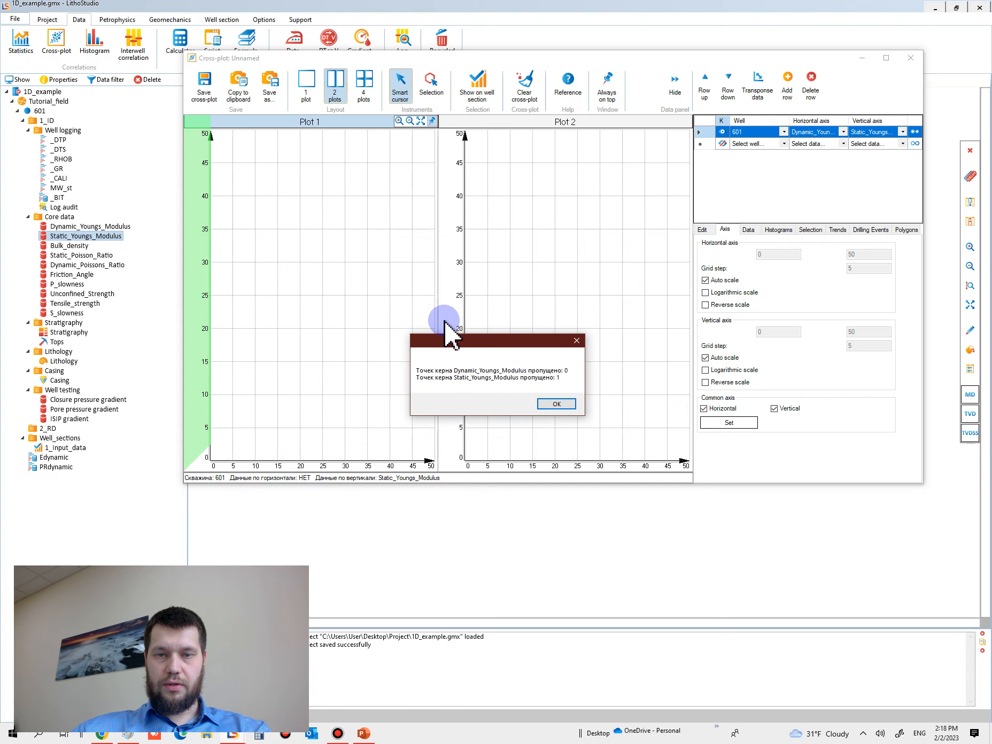
left_click(549, 411)
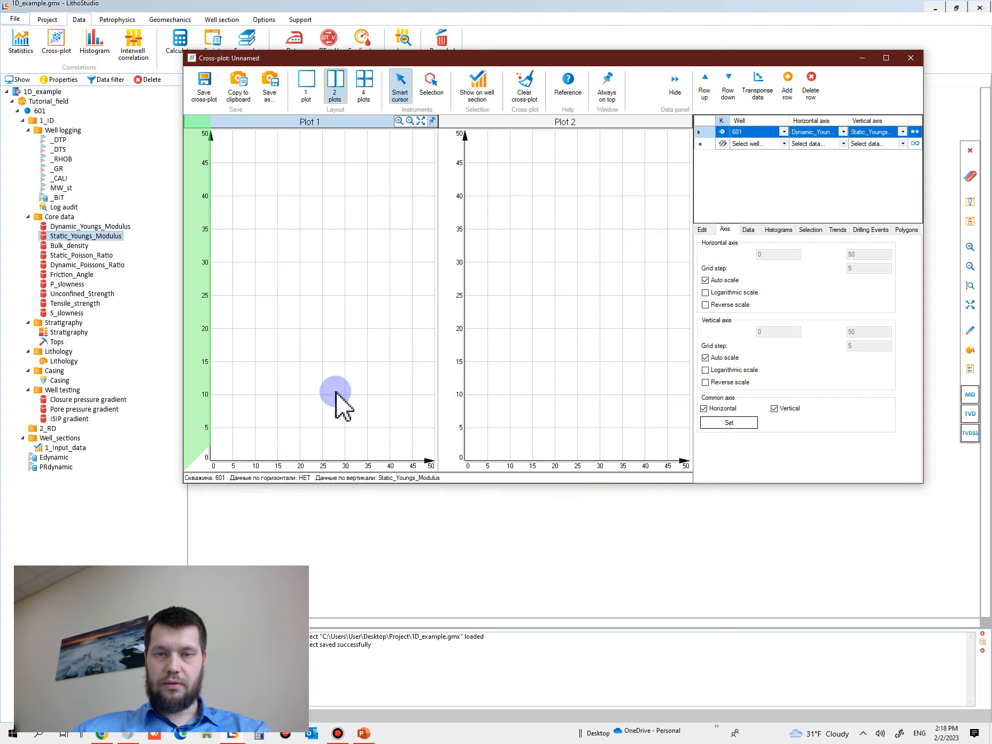
Step: Style the Plot 1 data as symbols only, using up-pointing triangles with a point size of 5
left_click(749, 229)
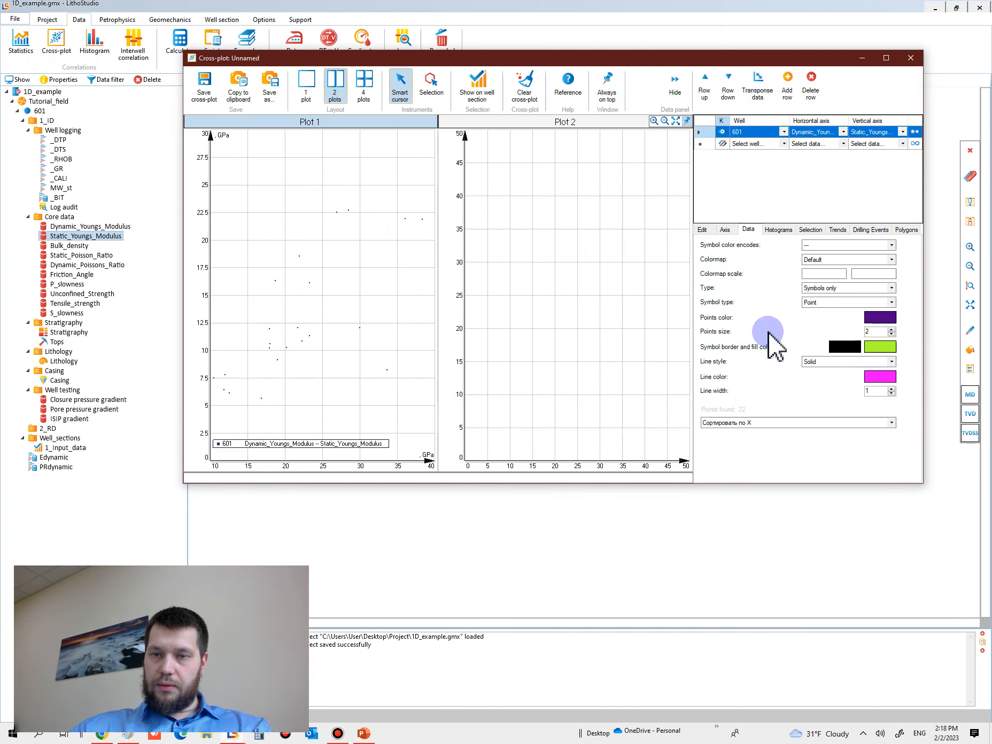
left_click(714, 230)
left_click(749, 229)
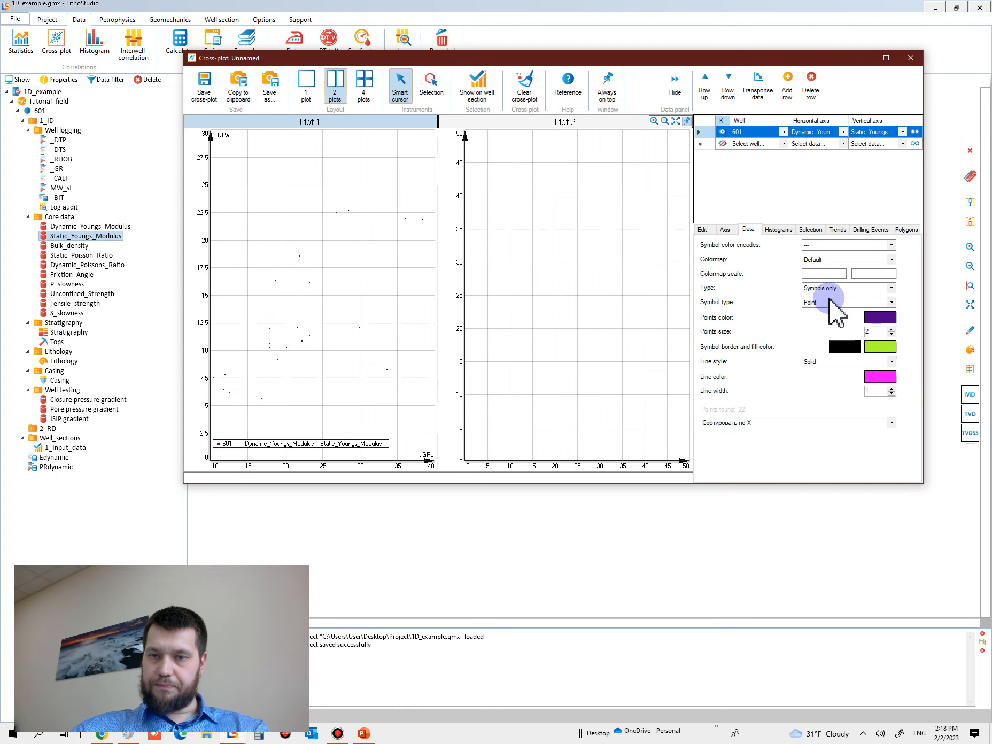
left_click(833, 288)
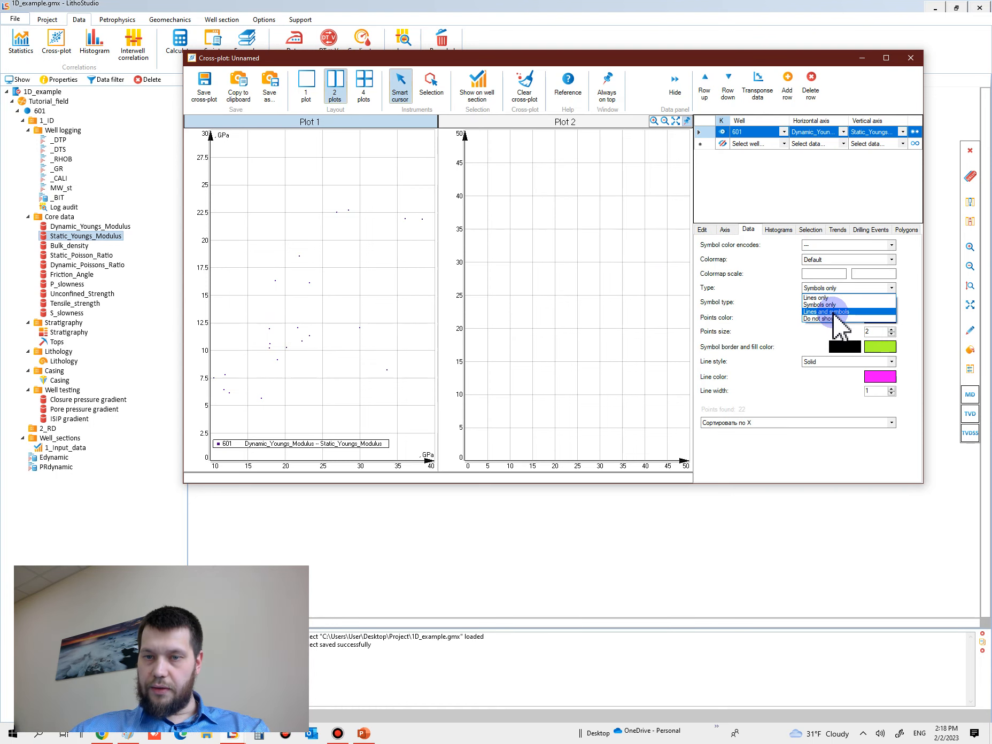
left_click(827, 305)
left_click(819, 288)
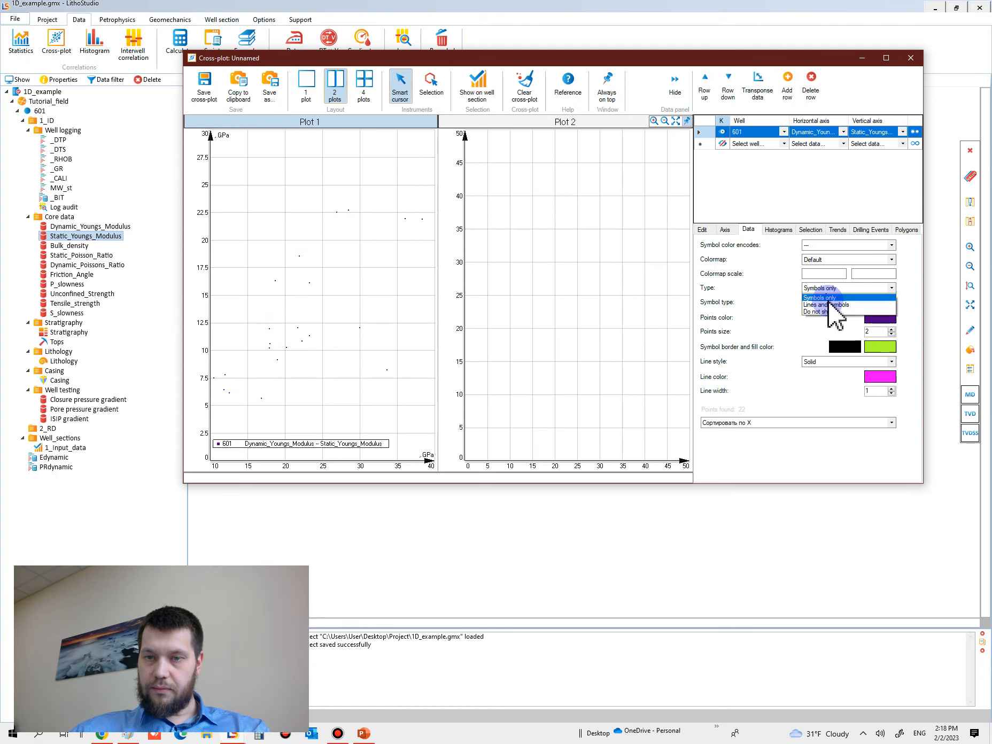
left_click(827, 304)
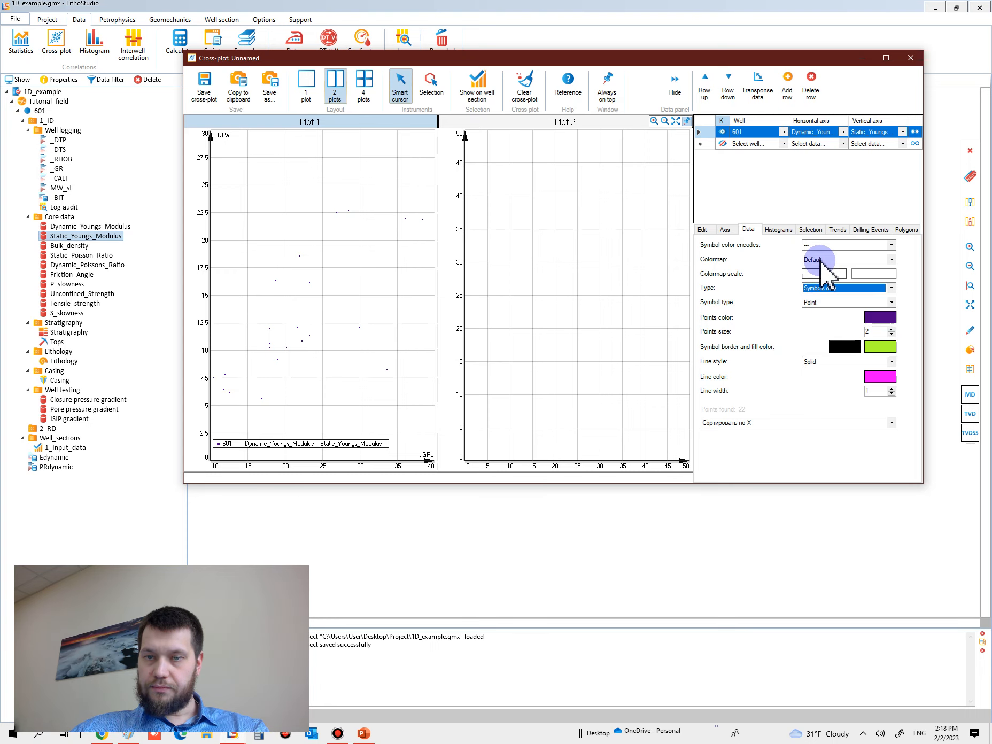
left_click(824, 260)
left_click(818, 269)
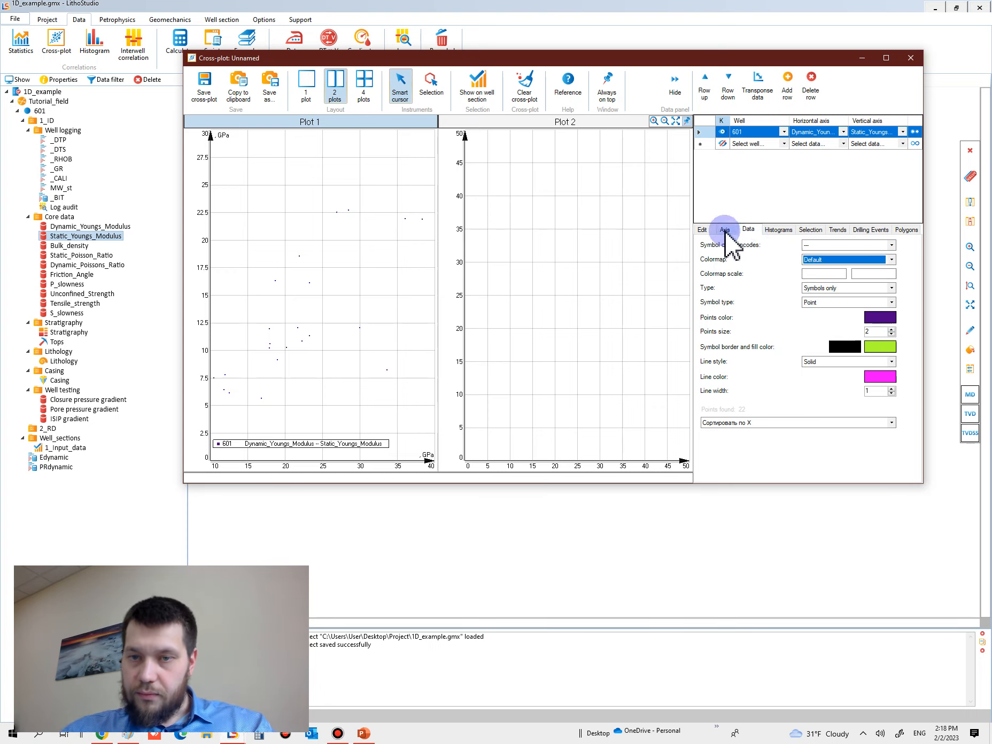
left_click(832, 302)
left_click(828, 332)
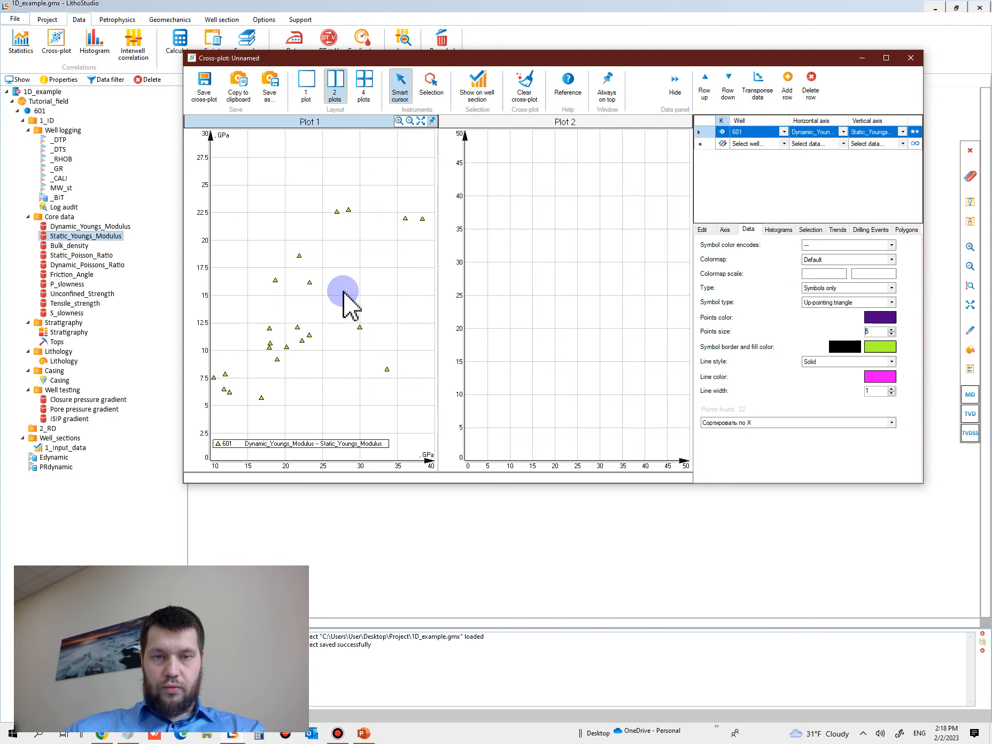
Step: Select the core points in Plot 1 that follow the main trend, leaving out the two low outliers near 30 and 34 GPa
left_click(393, 370)
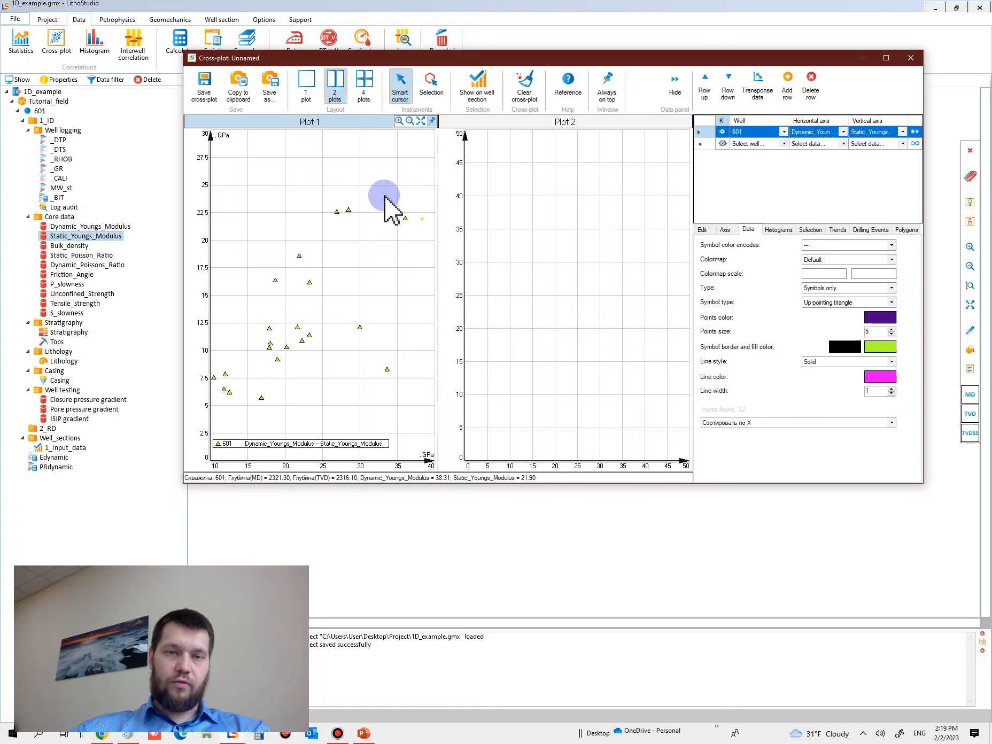
left_click(430, 98)
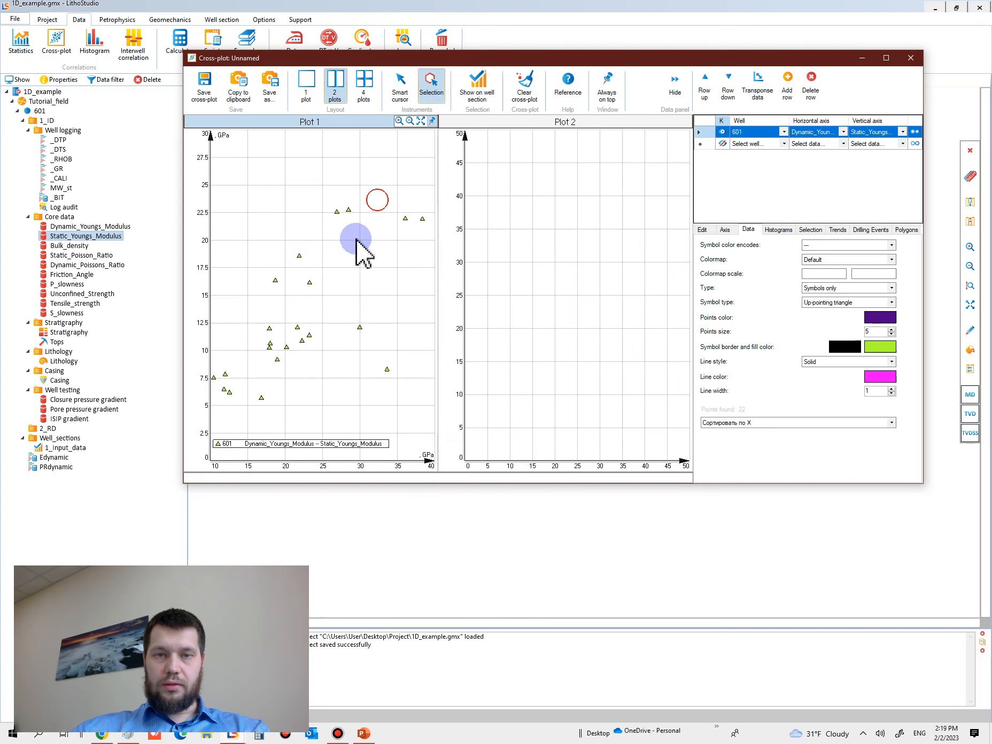
mouse_move(412, 225)
left_mouse_down()
mouse_move(377, 217)
mouse_move(305, 243)
mouse_move(281, 262)
mouse_move(303, 307)
mouse_move(303, 353)
mouse_move(249, 320)
mouse_move(252, 385)
mouse_move(202, 383)
mouse_move(254, 357)
mouse_move(261, 330)
mouse_move(250, 386)
mouse_move(234, 382)
mouse_move(272, 318)
mouse_move(436, 246)
mouse_move(360, 317)
mouse_move(350, 297)
mouse_move(357, 285)
left_mouse_up()
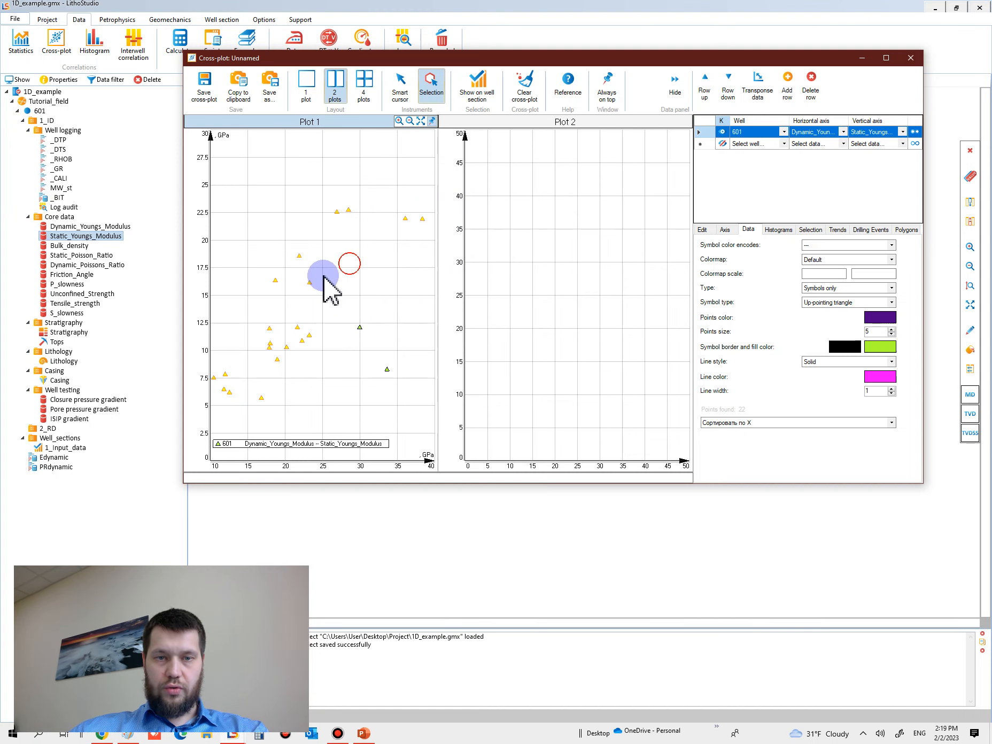
Step: Fit a linear trend line in Plot 1 that considers selected points only
left_click(840, 230)
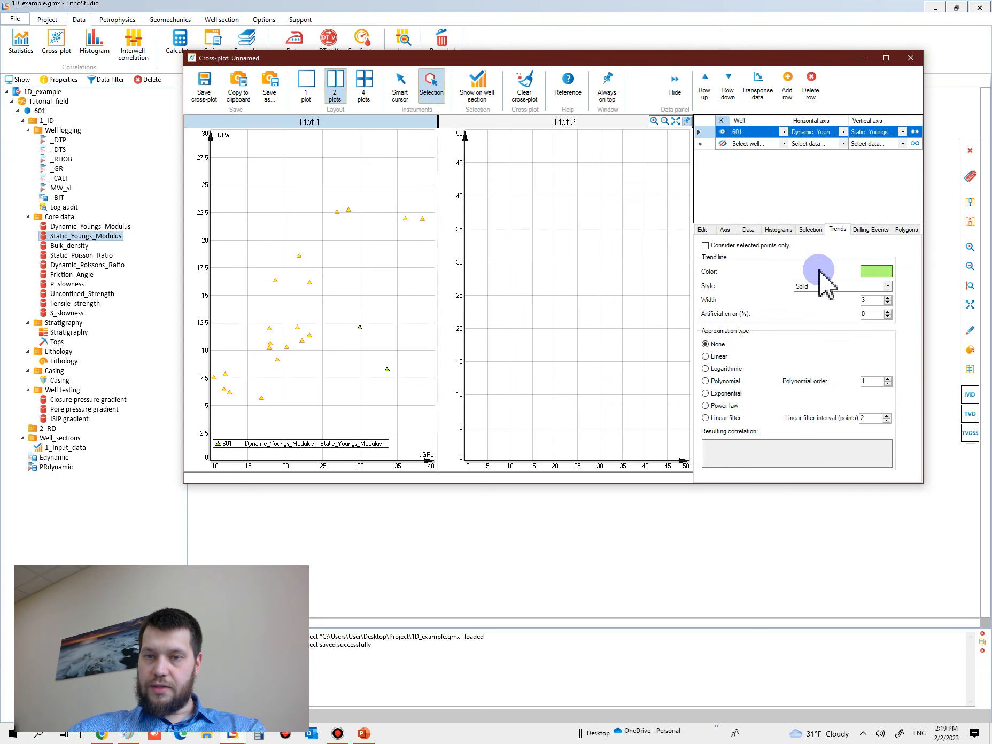
left_click(726, 245)
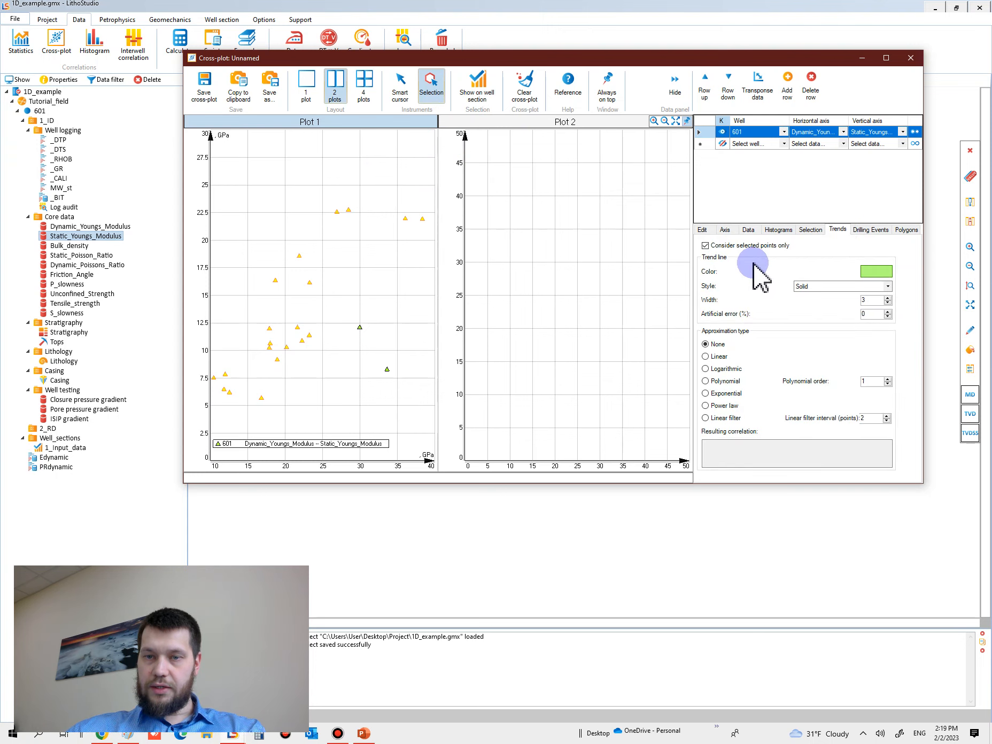
left_click(720, 357)
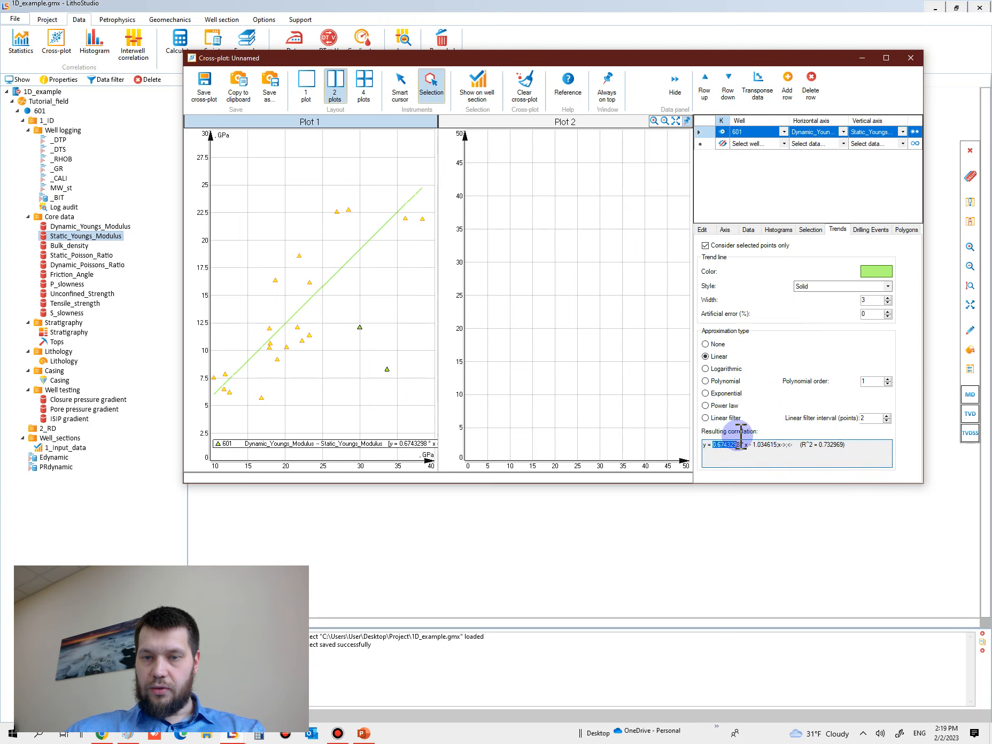
Step: Copy the right-hand expression of the resulting correlation without the R^2 part, and minimize the cross-plot window
right_click(771, 445)
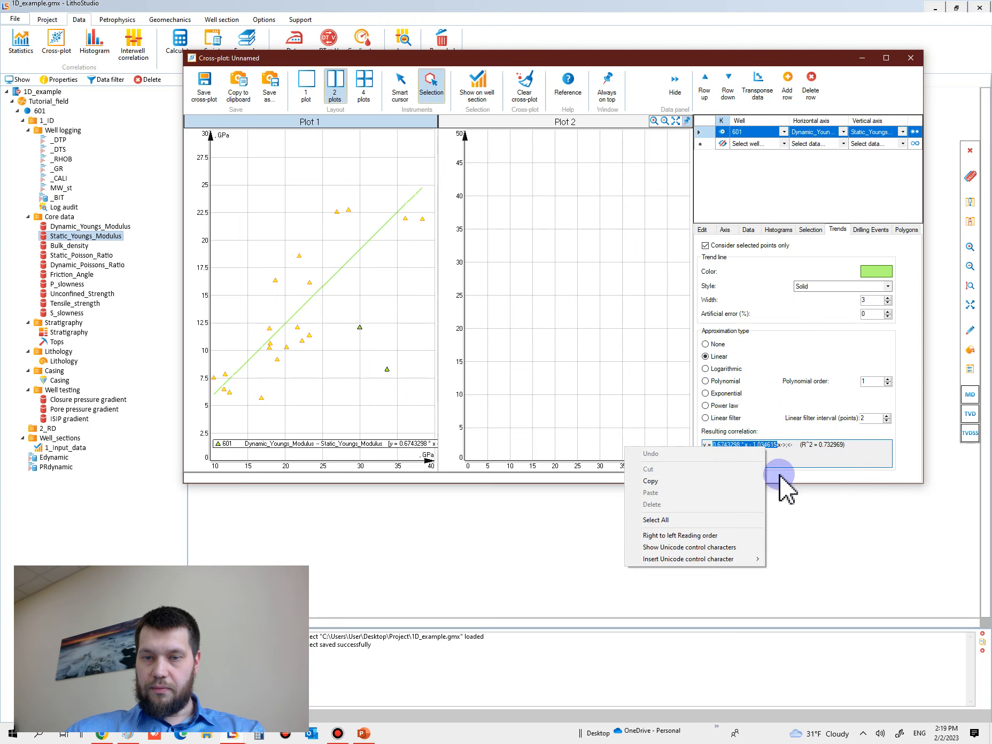
left_click(727, 479)
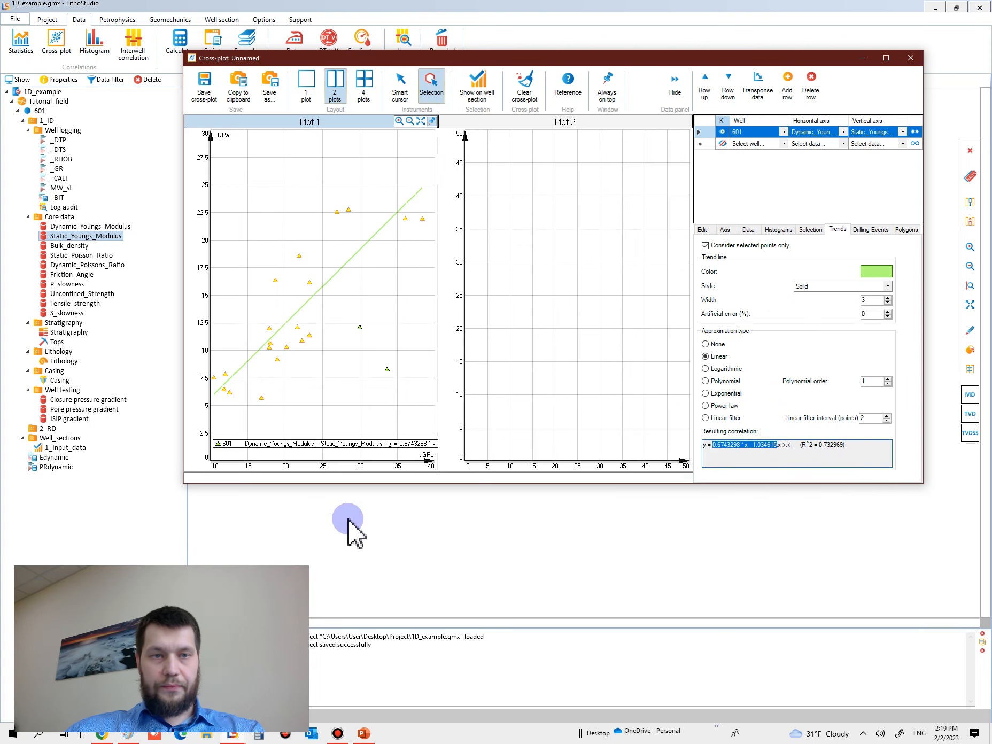
left_click(862, 57)
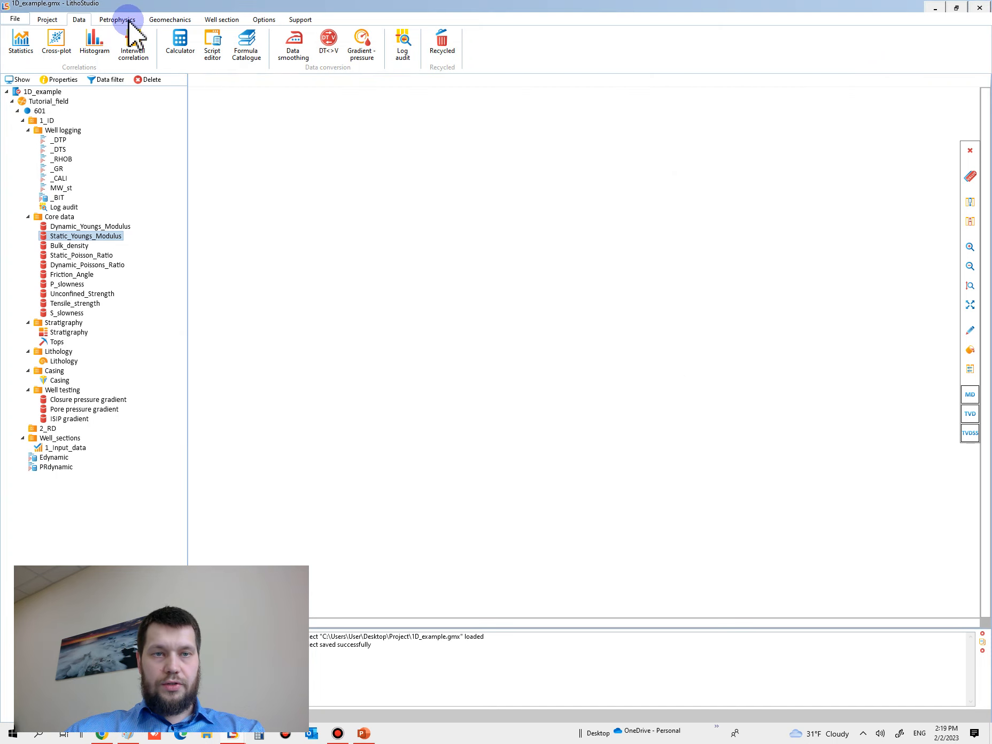
Step: Open the Static properties wizard and set the static Young's modulus calculation method to User-defined function
left_click(156, 20)
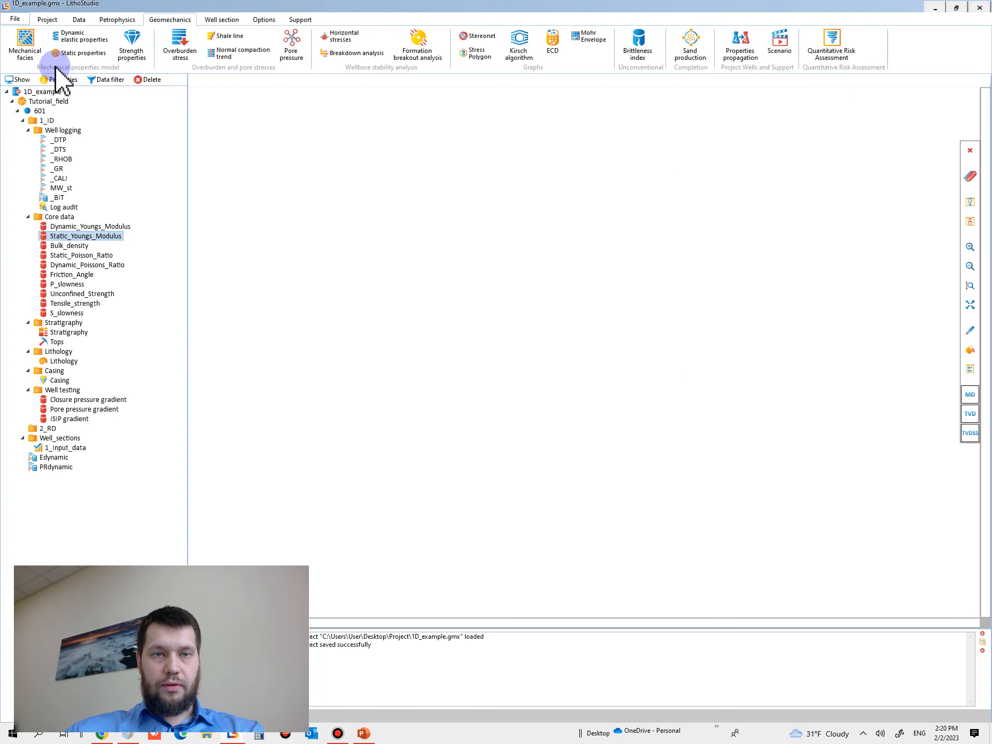
left_click(81, 54)
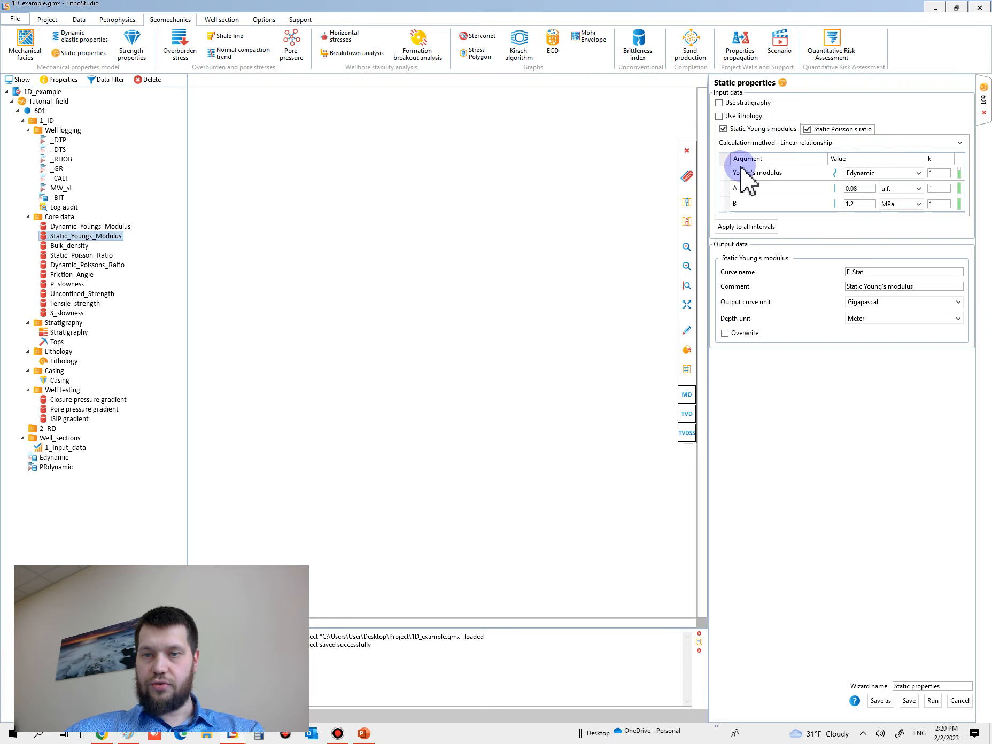
left_click(827, 144)
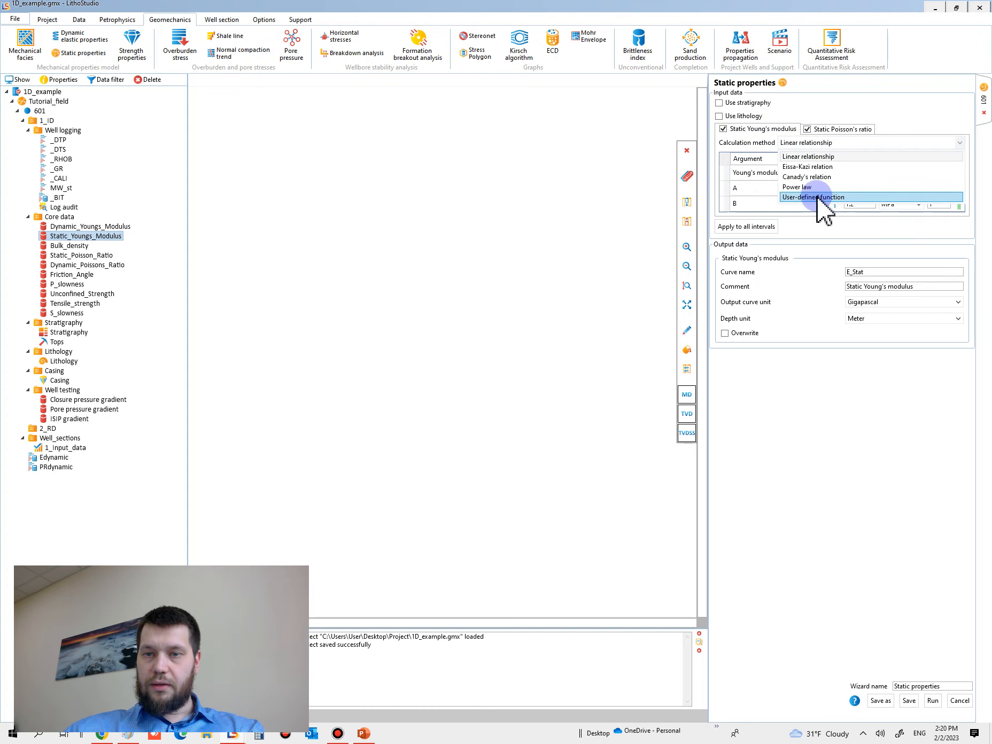
left_click(818, 197)
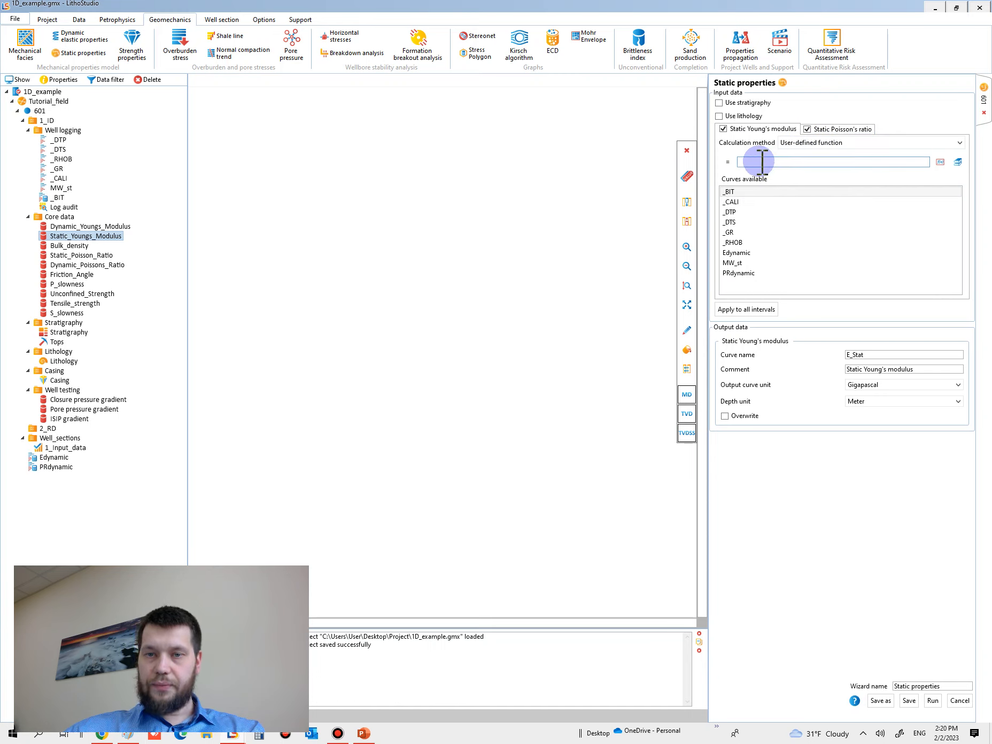
Step: Paste and adapt the static Young's modulus formula to 0.6743298*Edynamic - 1.034615, and name the output curve Estatic
right_click(762, 162)
left_click(719, 196)
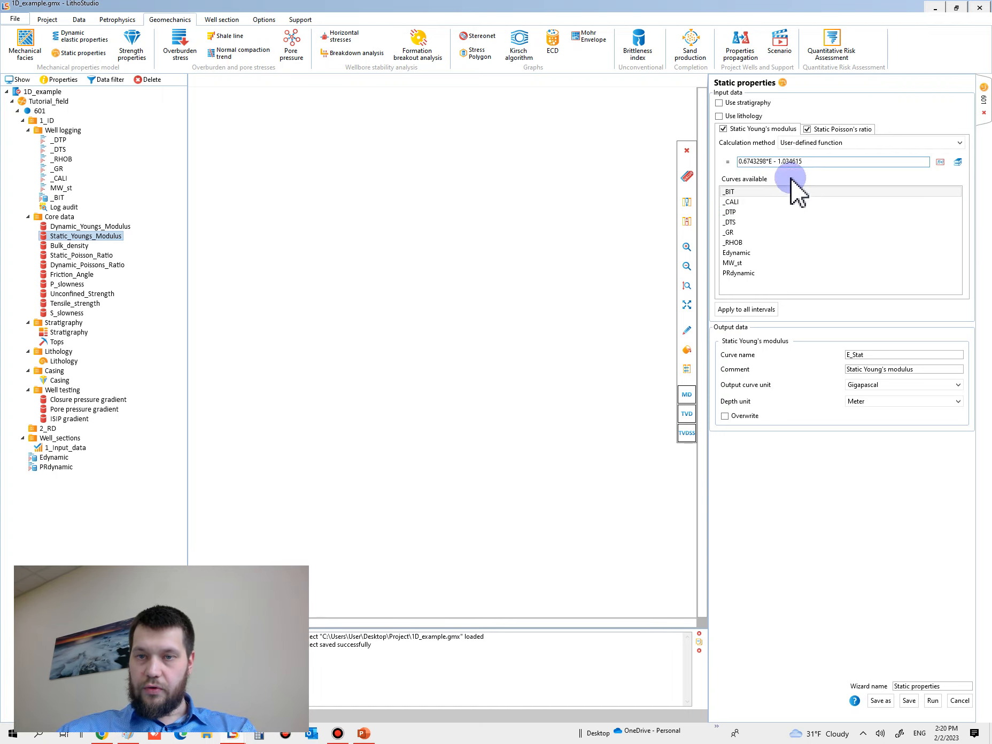
double_click(746, 254)
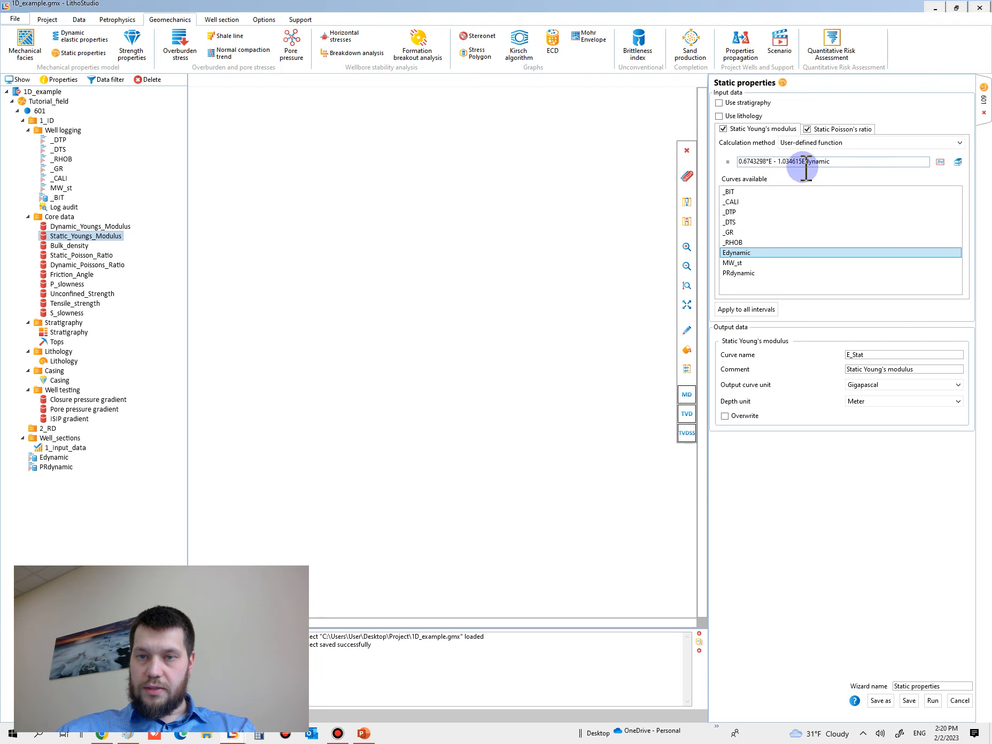
left_click_drag(802, 162, 853, 181)
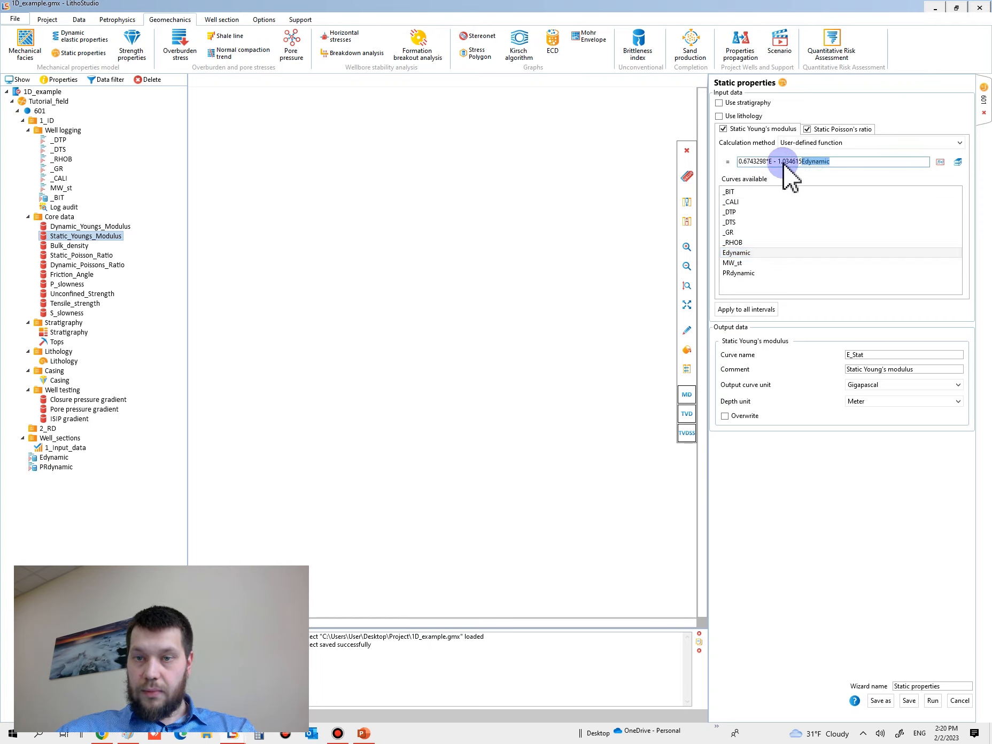
key("BackSpace")
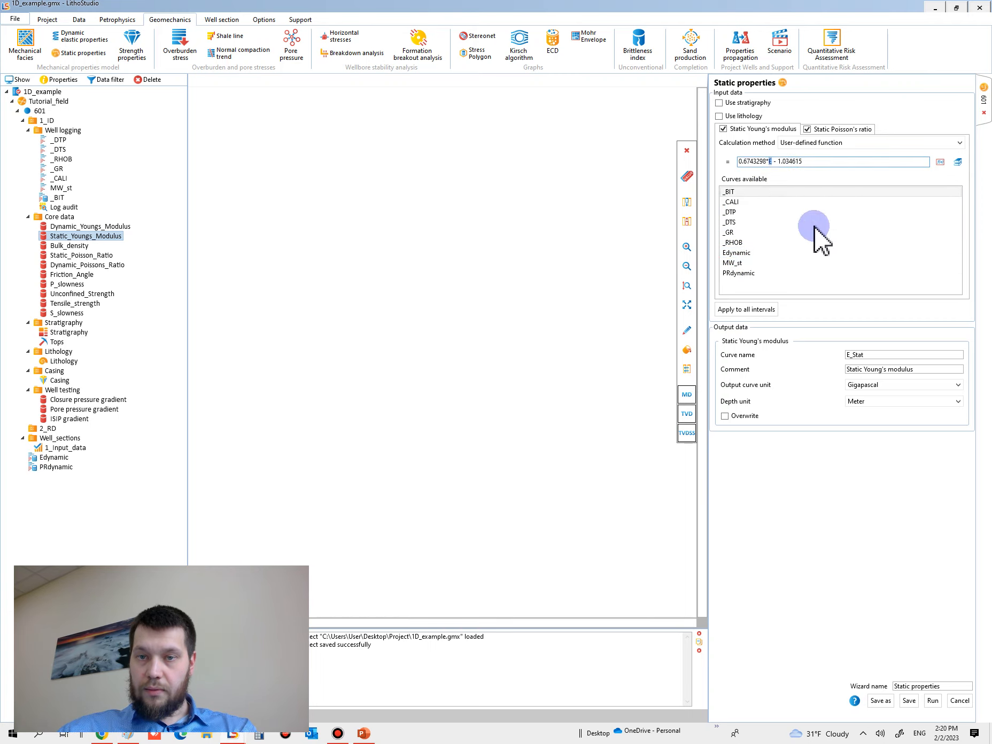
type("dynamic")
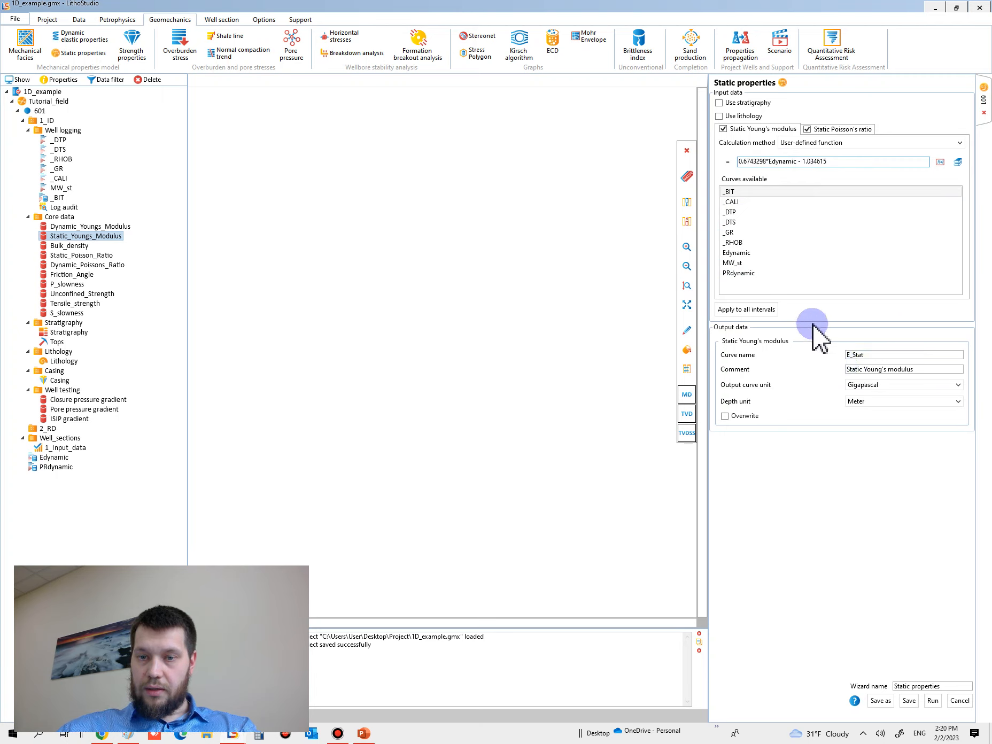
left_click(856, 354)
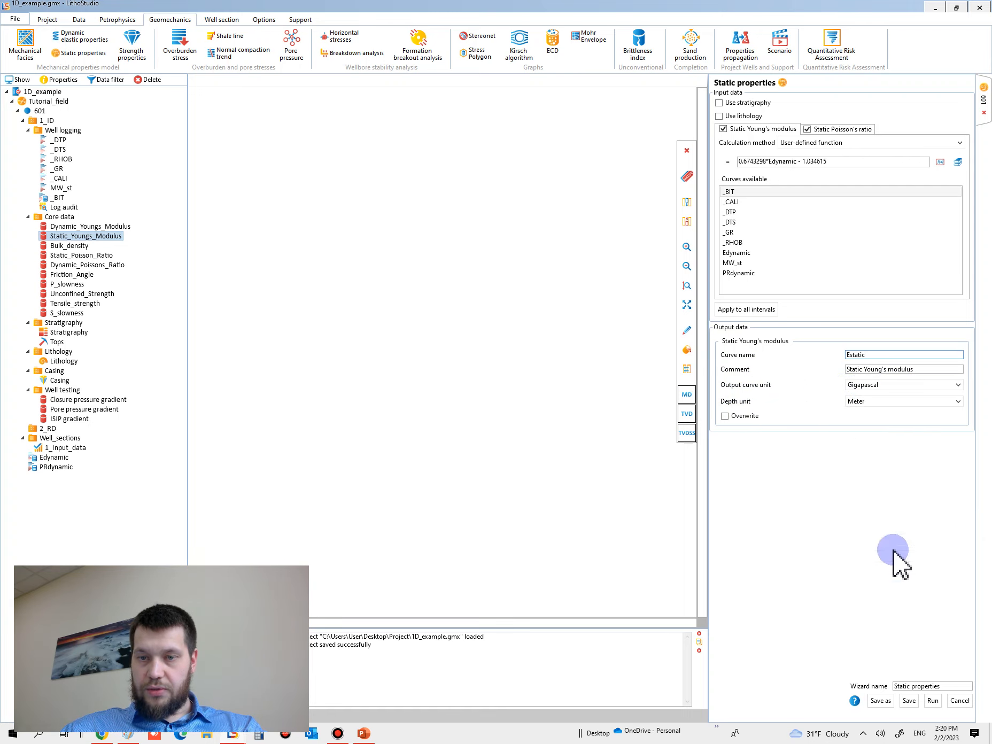
Step: Run the Static properties calculation and delete the PR_Stat curve it generates from well 601
left_click(933, 701)
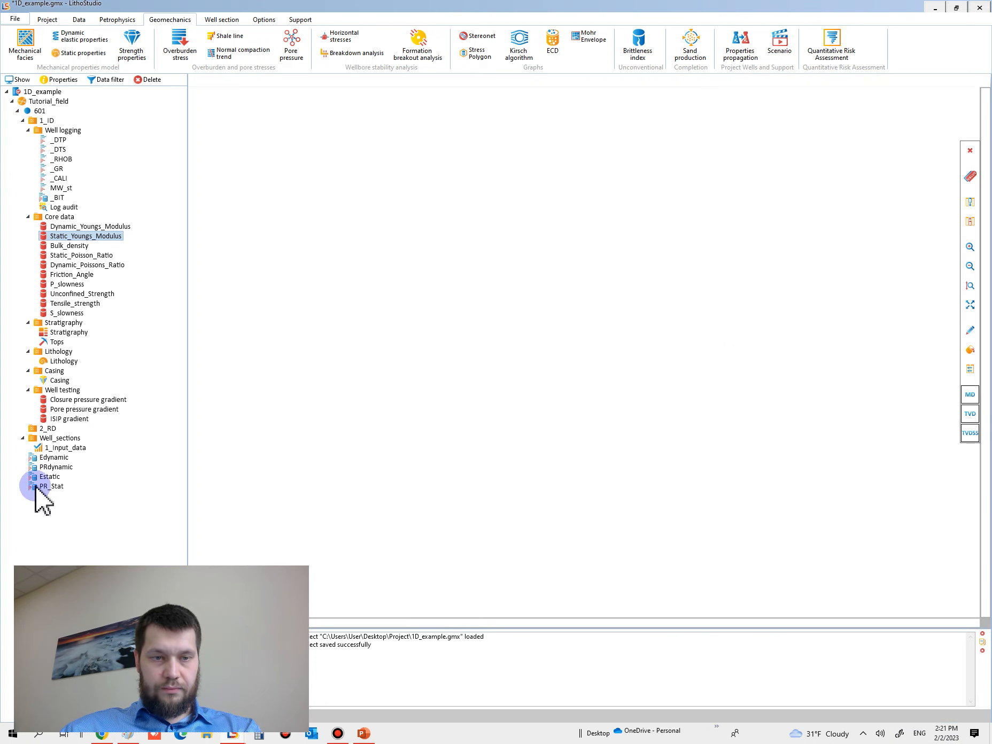
left_click(60, 485)
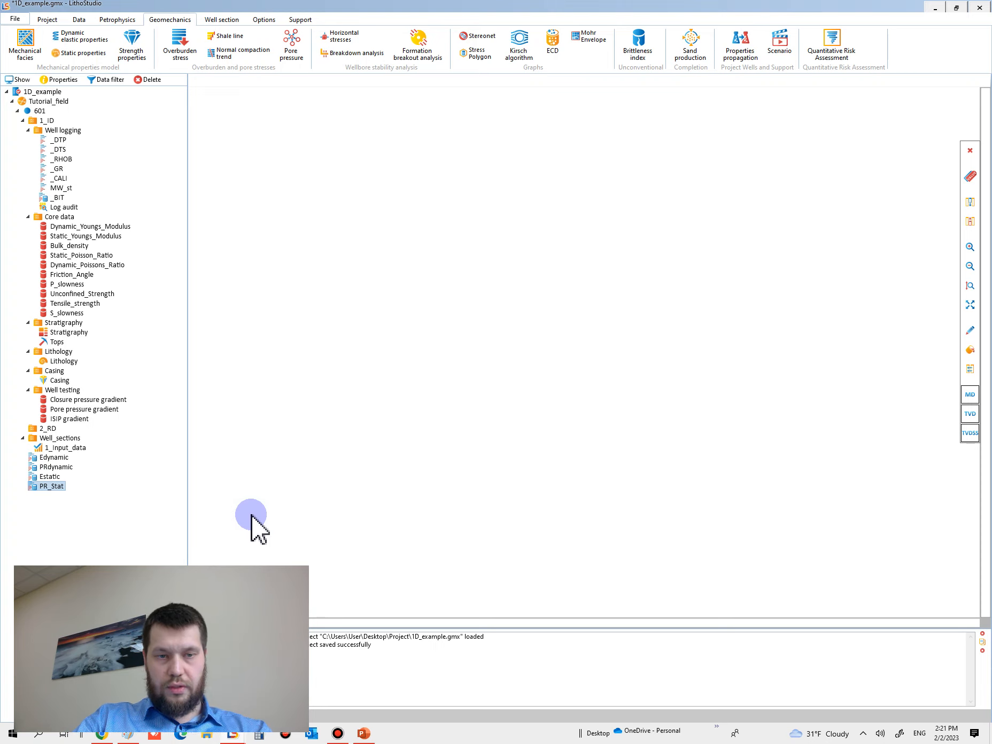
key("Delete")
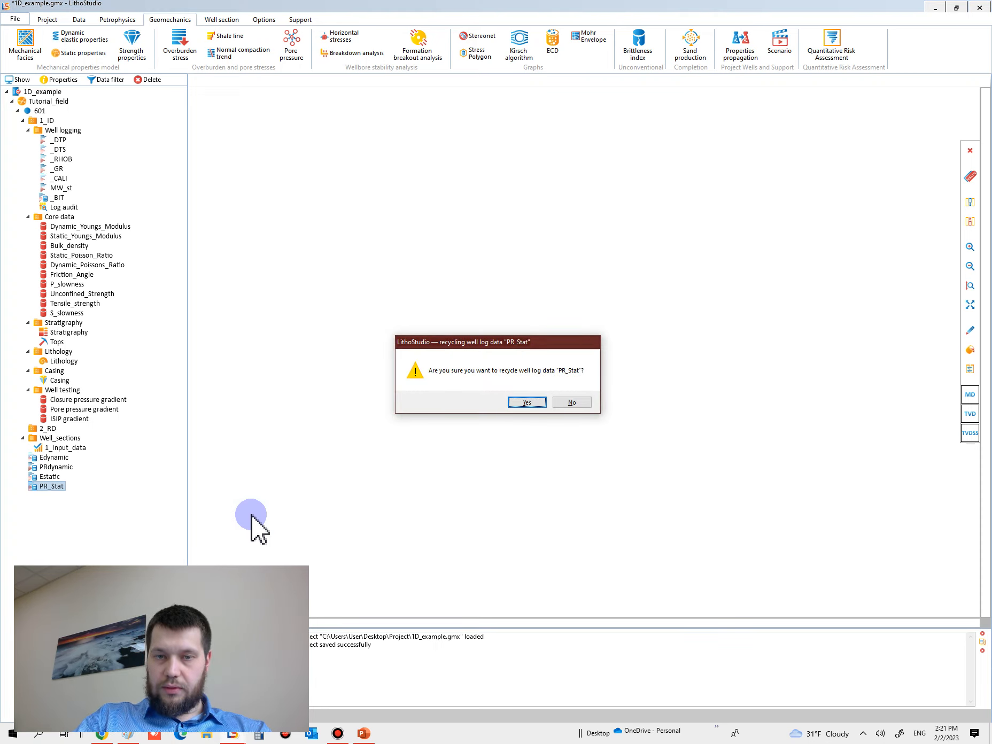
key("Return")
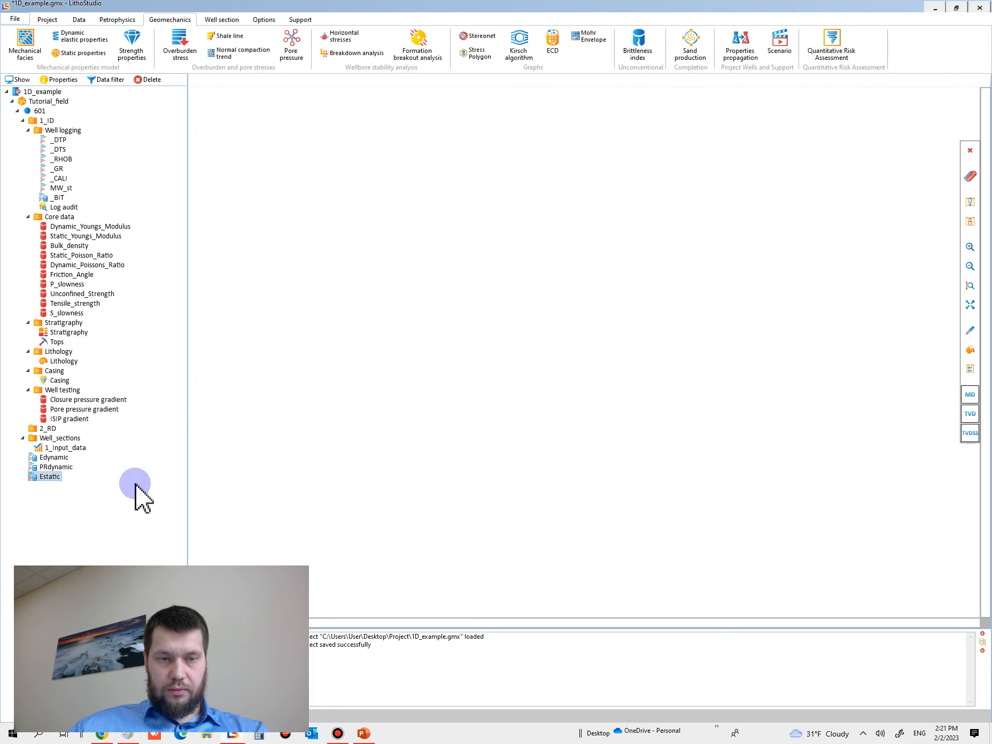
Step: Plot the Edynamic and Estatic curves together in one track of a new well section for well 601
left_click(47, 476)
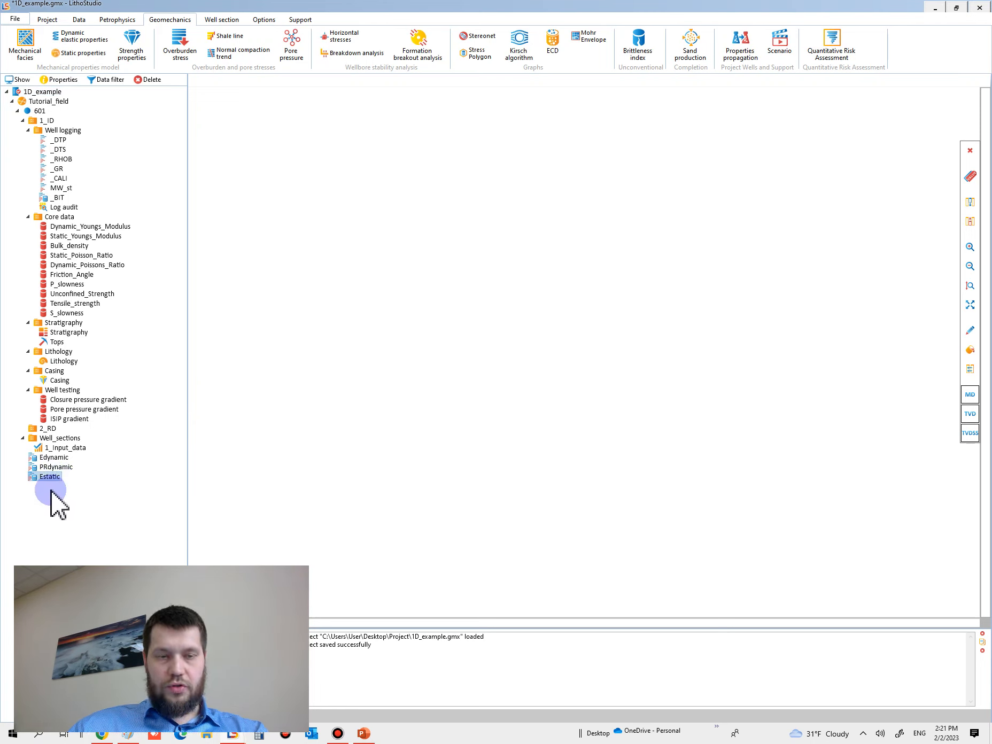
left_click(52, 458)
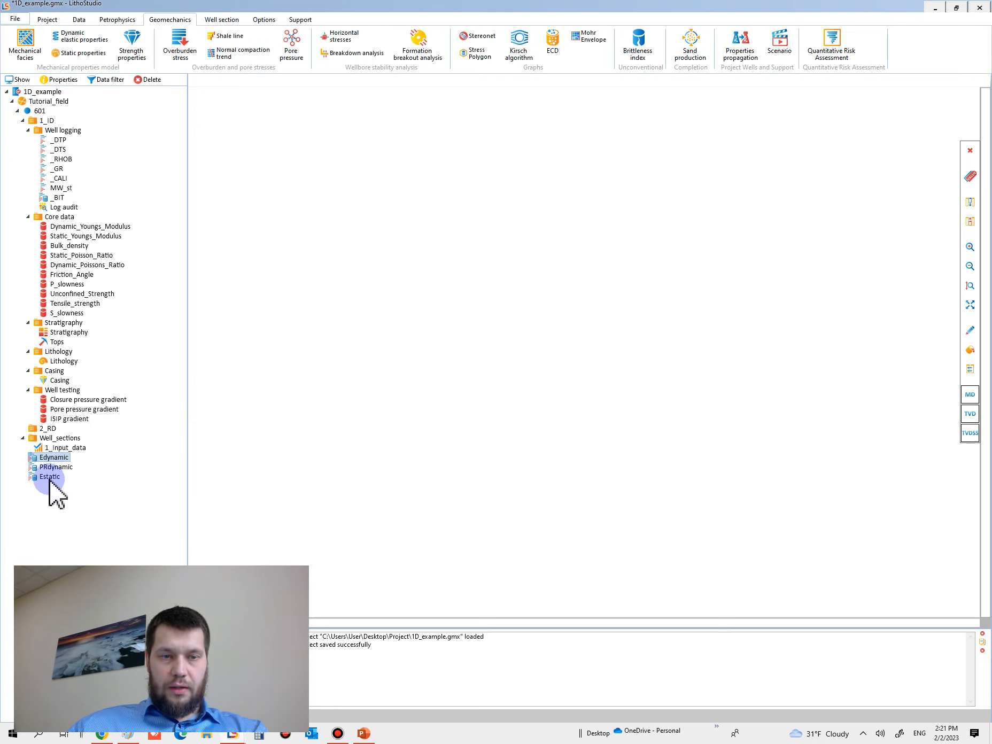
left_click_drag(40, 478, 498, 420)
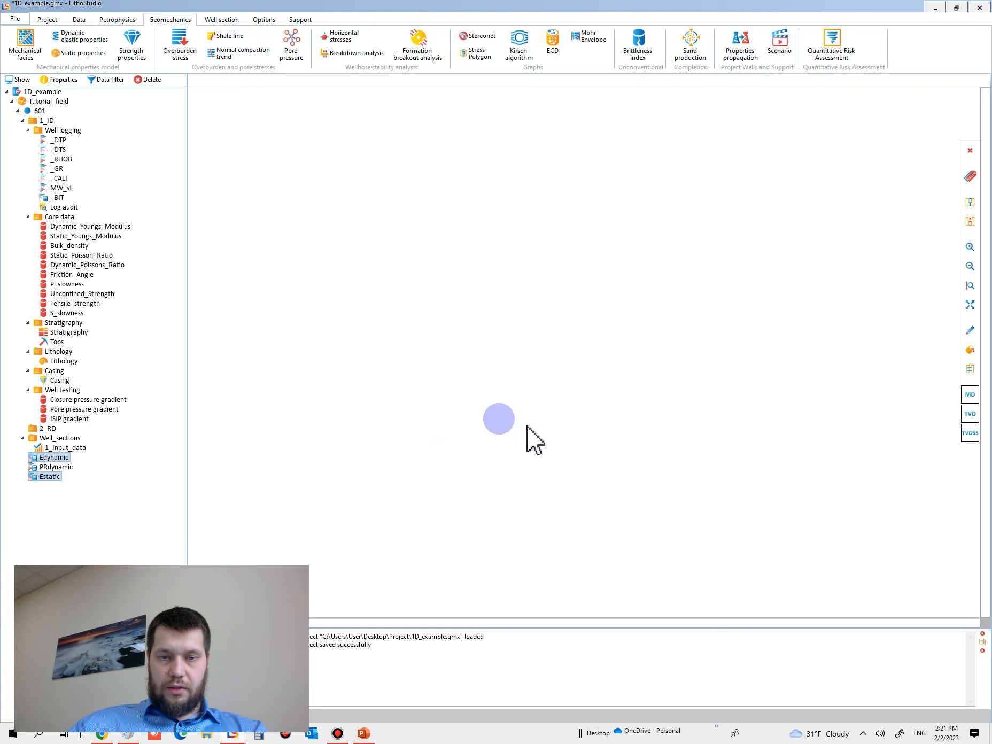
left_click(569, 373)
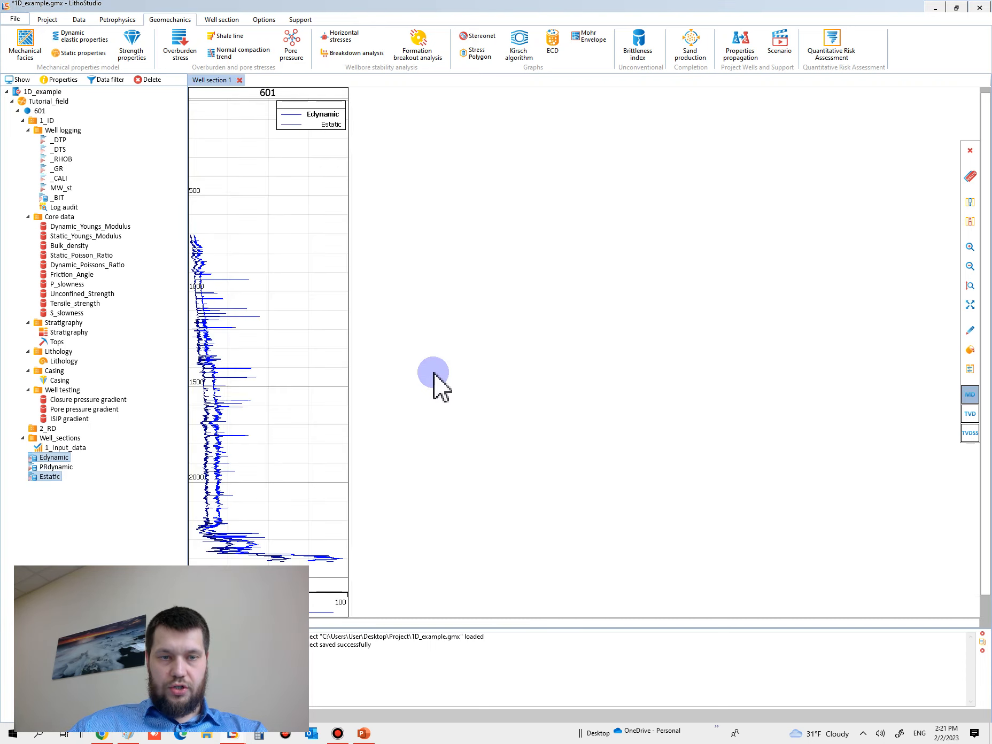
Step: Examine how the Edynamic and Estatic curves compare along the lower part of well 601
scroll(318, 384, "up", 2)
scroll(307, 338, "up", 1)
left_click_drag(307, 336, 291, 248)
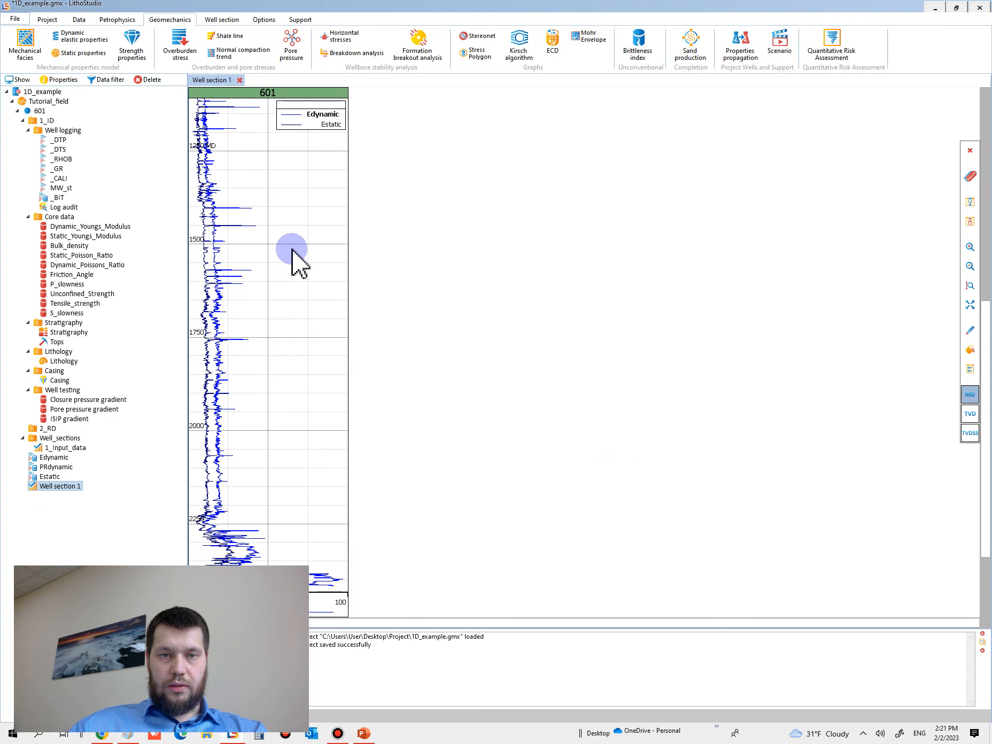
scroll(274, 410, "up", 3)
scroll(283, 423, "down", 4)
scroll(271, 425, "up", 2, "ctrl")
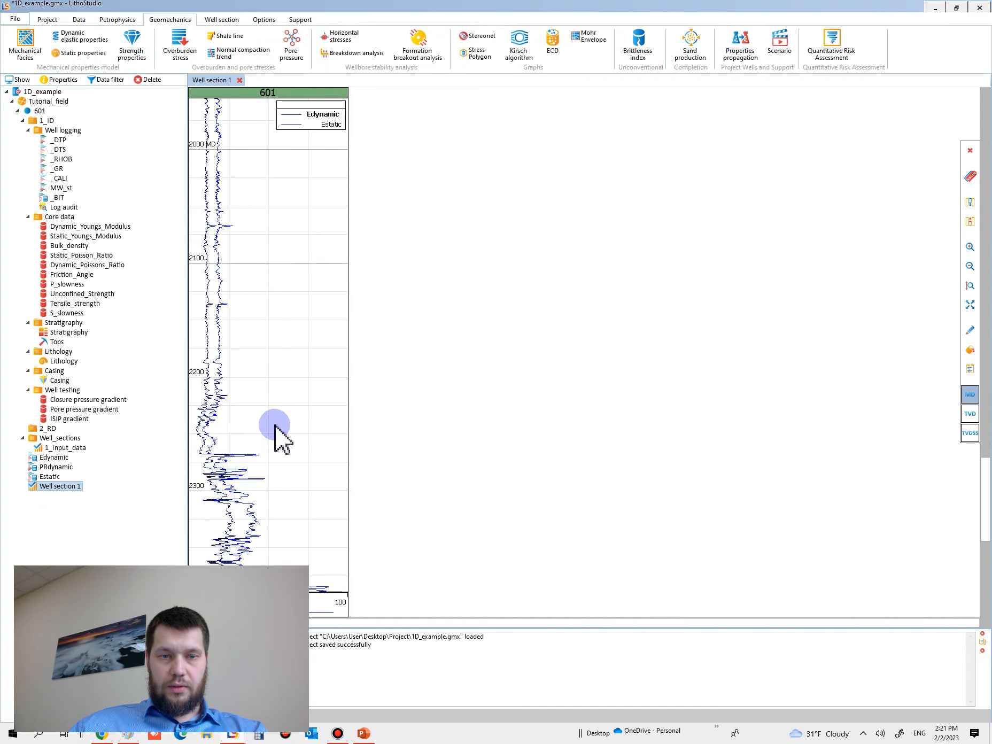
scroll(275, 425, "down", 2, "ctrl")
left_click(313, 115)
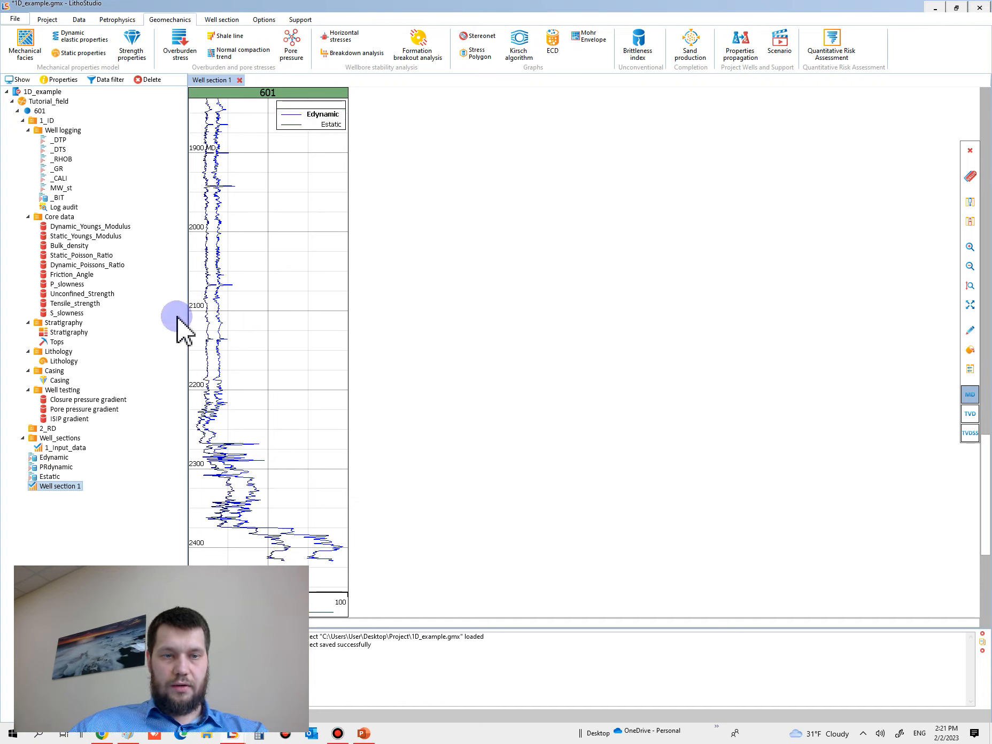
Step: Add the Static_Youngs_Modulus and Dynamic_Youngs_Modulus core data to the track with the Edynamic and Estatic curves
left_click(72, 256)
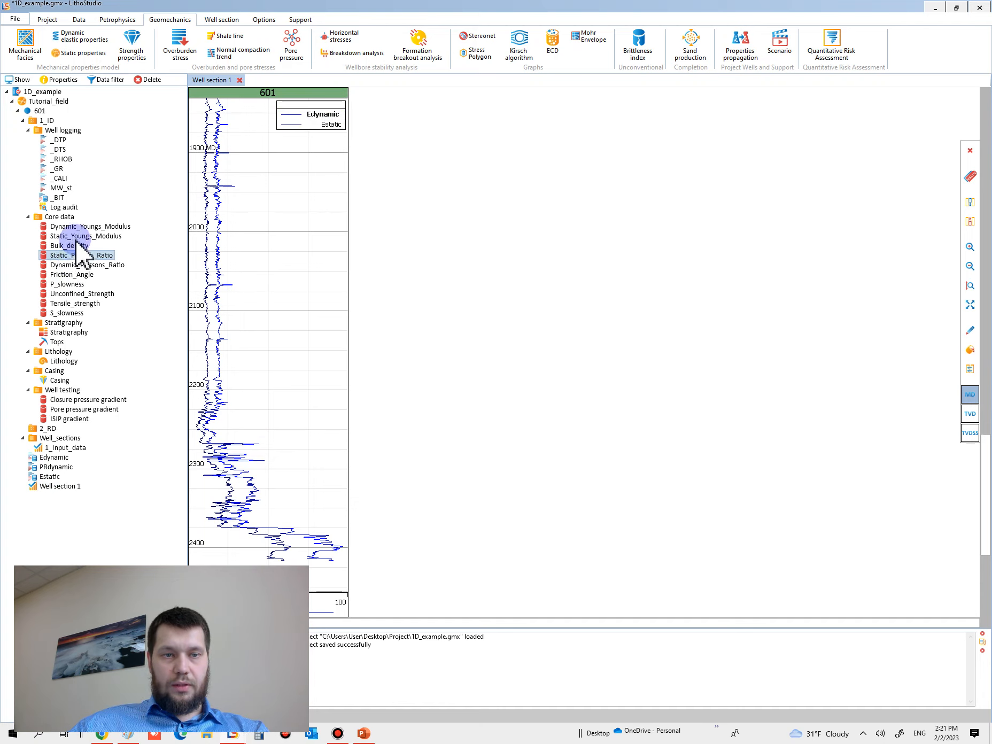
left_click(73, 236)
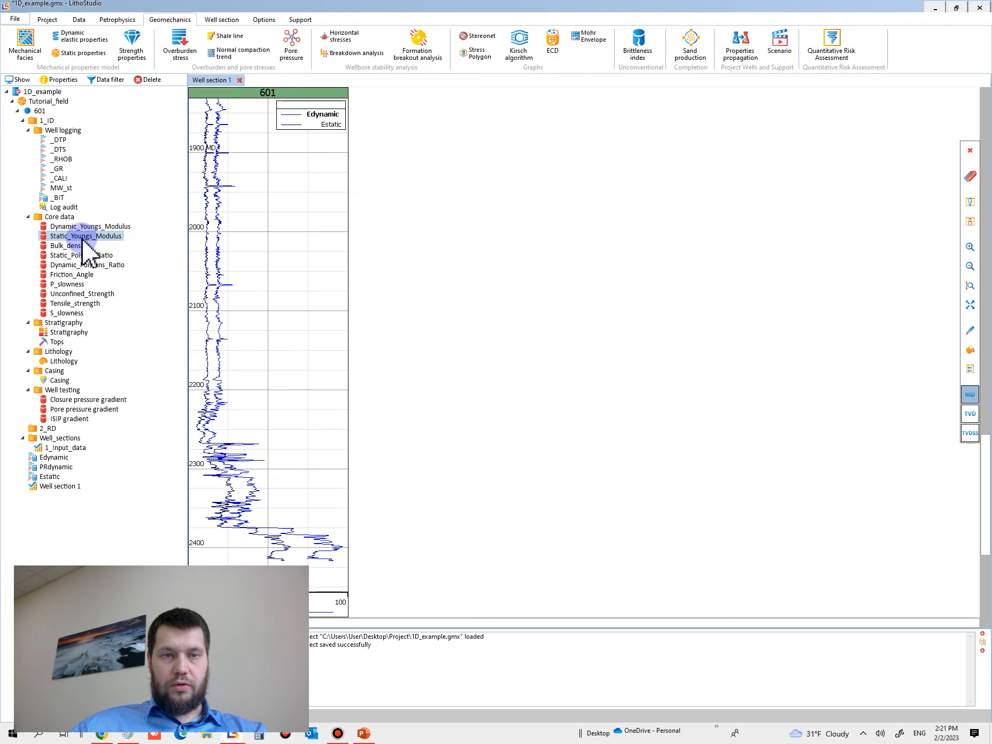
left_click_drag(81, 237, 298, 273)
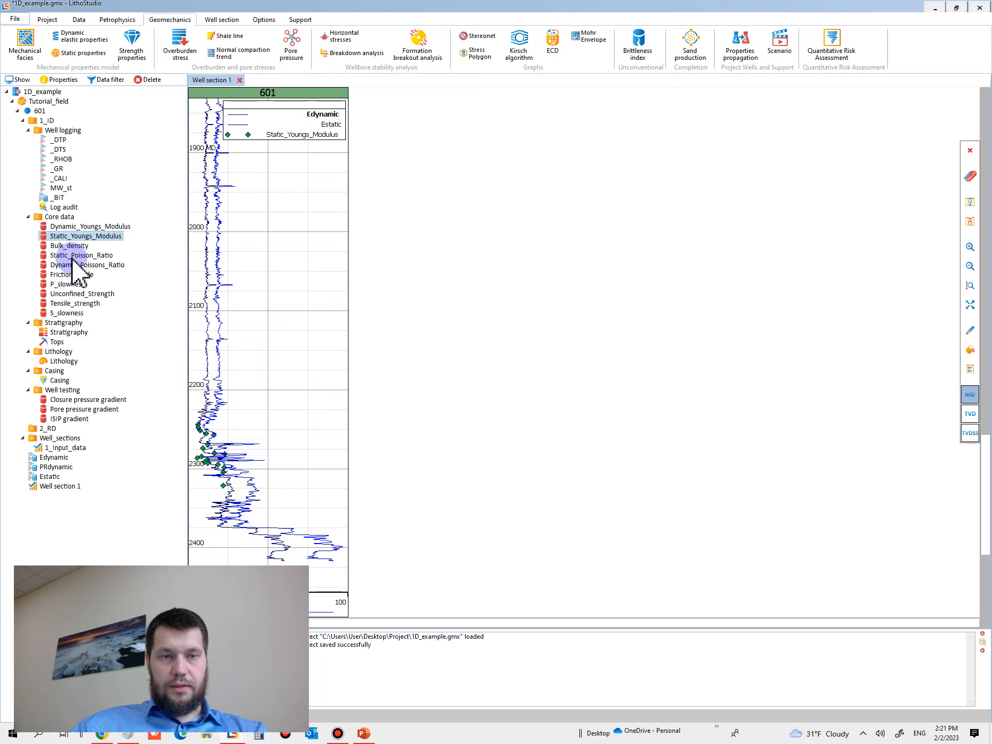
left_click(69, 227)
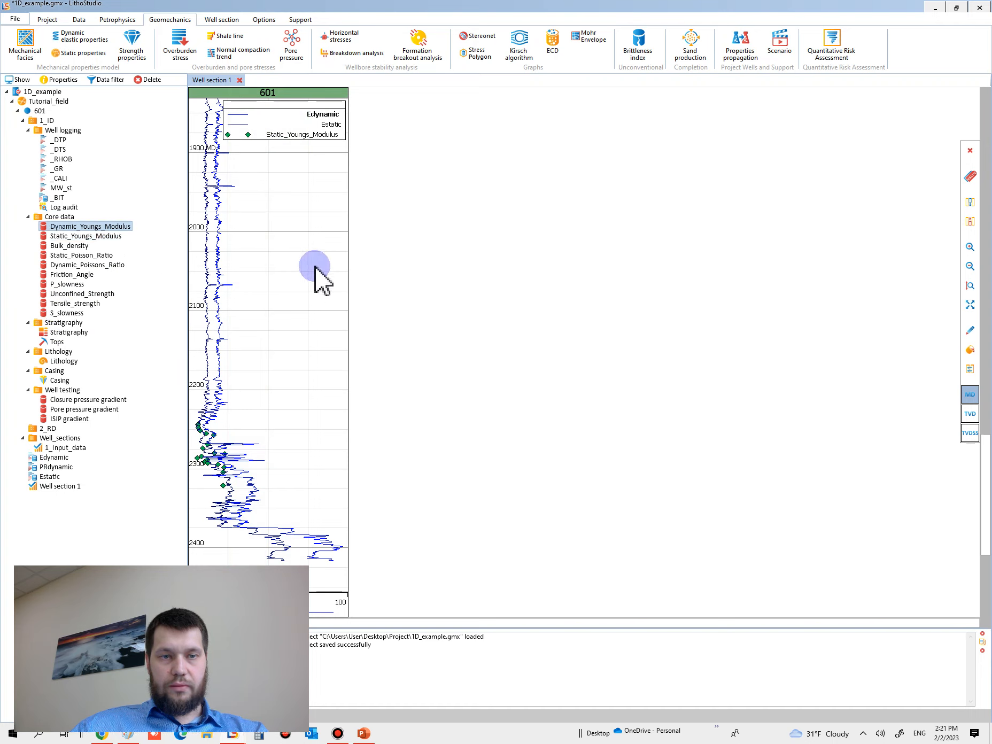
left_click_drag(80, 227, 276, 266)
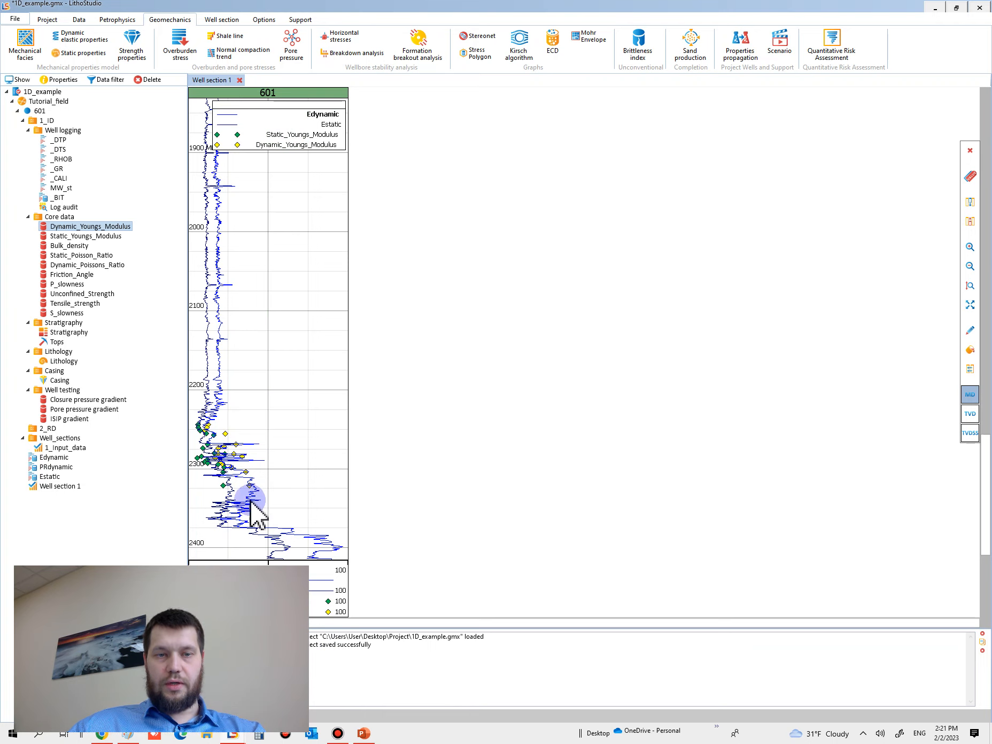
Step: Set the maximum of the Young's modulus track's curve scale to 50
scroll(259, 515, "up", 4)
scroll(234, 360, "up", 2)
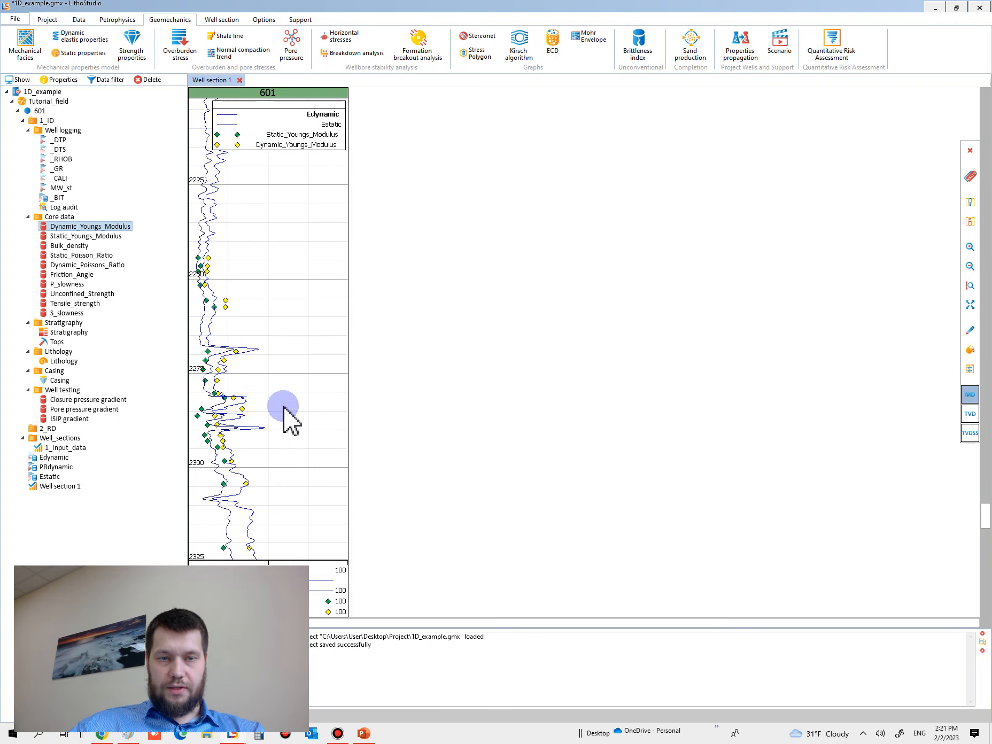
scroll(295, 304, "up", 2)
scroll(295, 304, "down", 1)
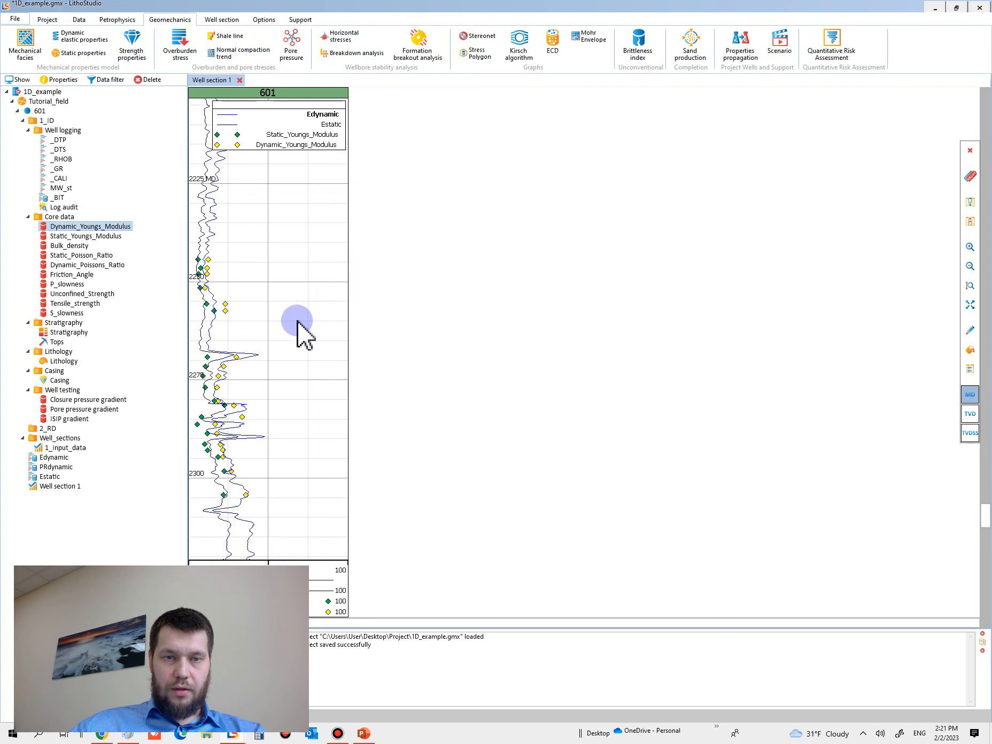
double_click(292, 313)
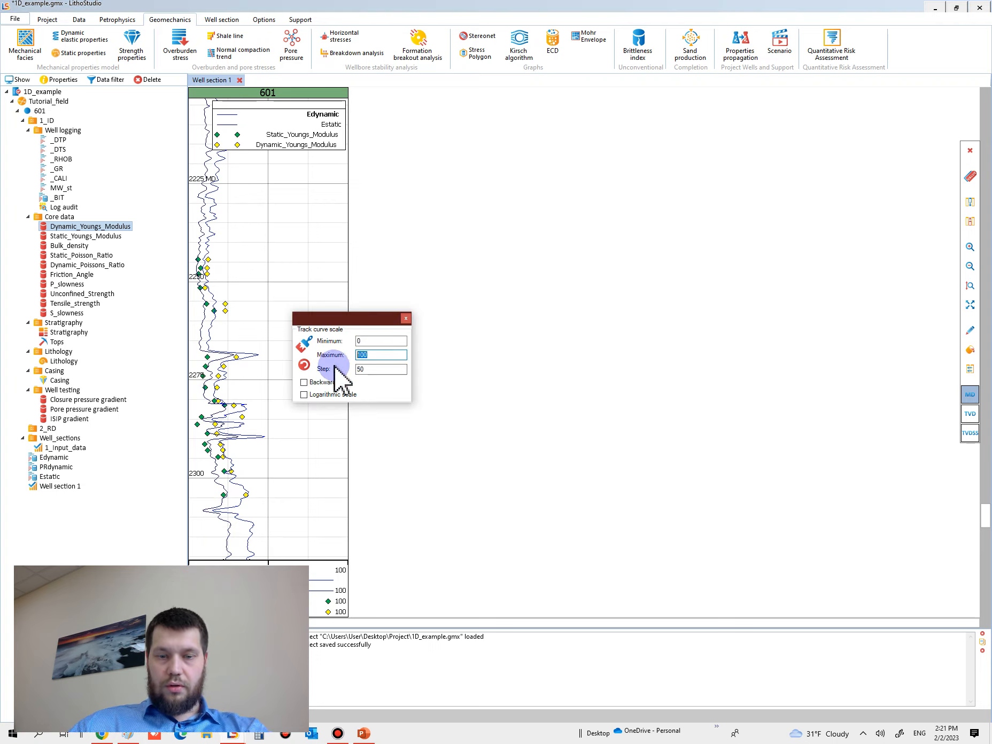
type("50")
key("Return")
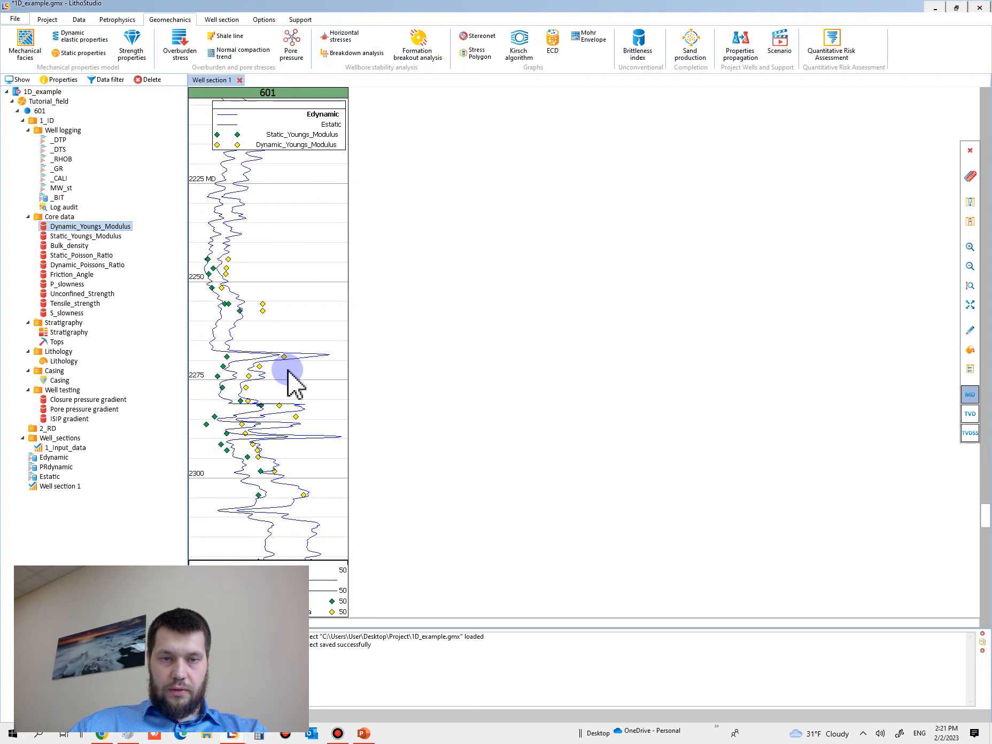
Step: Add the Stratigraphy and Lithology of well 601 as separate tracks beside the Young's modulus track
scroll(270, 332, "up", 2)
scroll(264, 316, "up", 2)
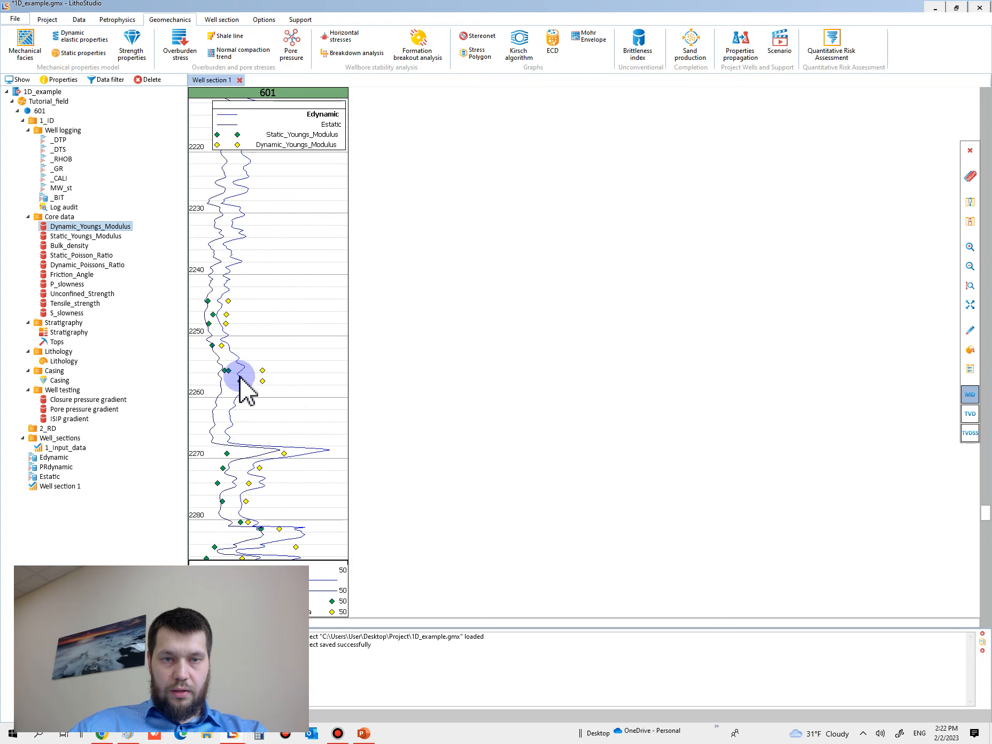
scroll(259, 369, "down", 6)
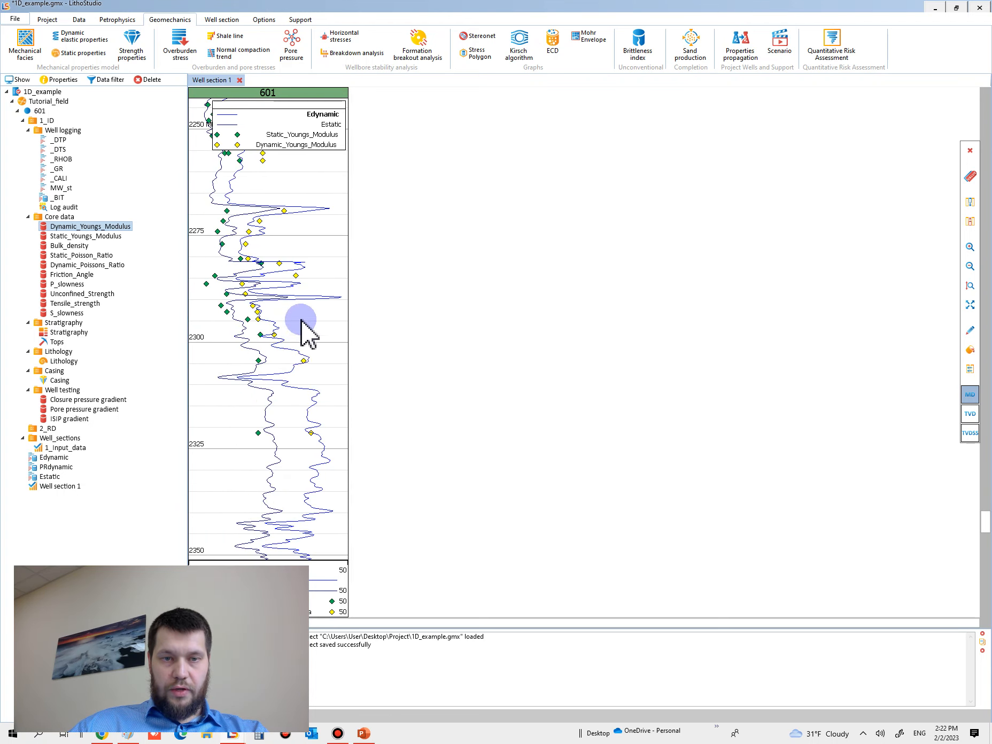
scroll(283, 343, "down", 4)
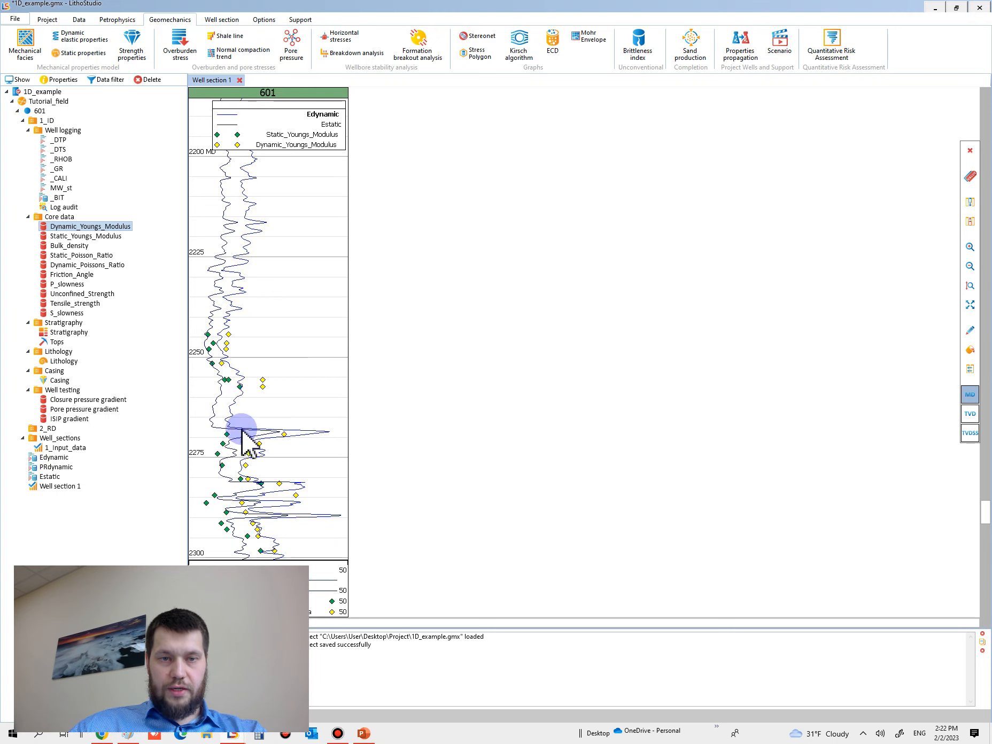
scroll(244, 438, "up", 3)
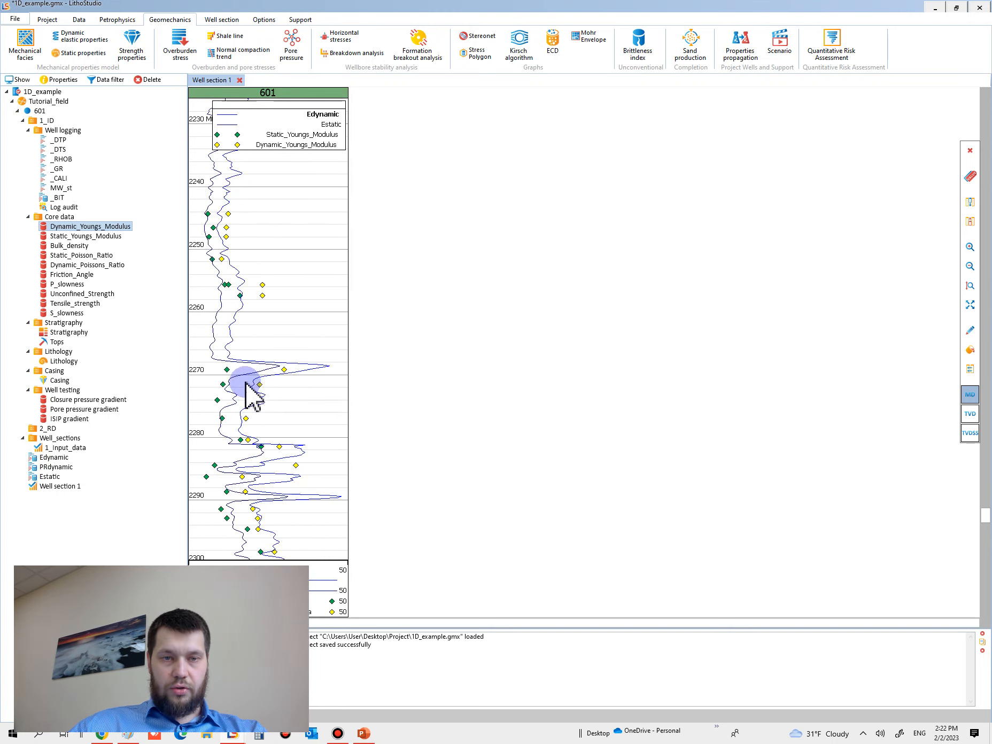
scroll(279, 444, "down", 2)
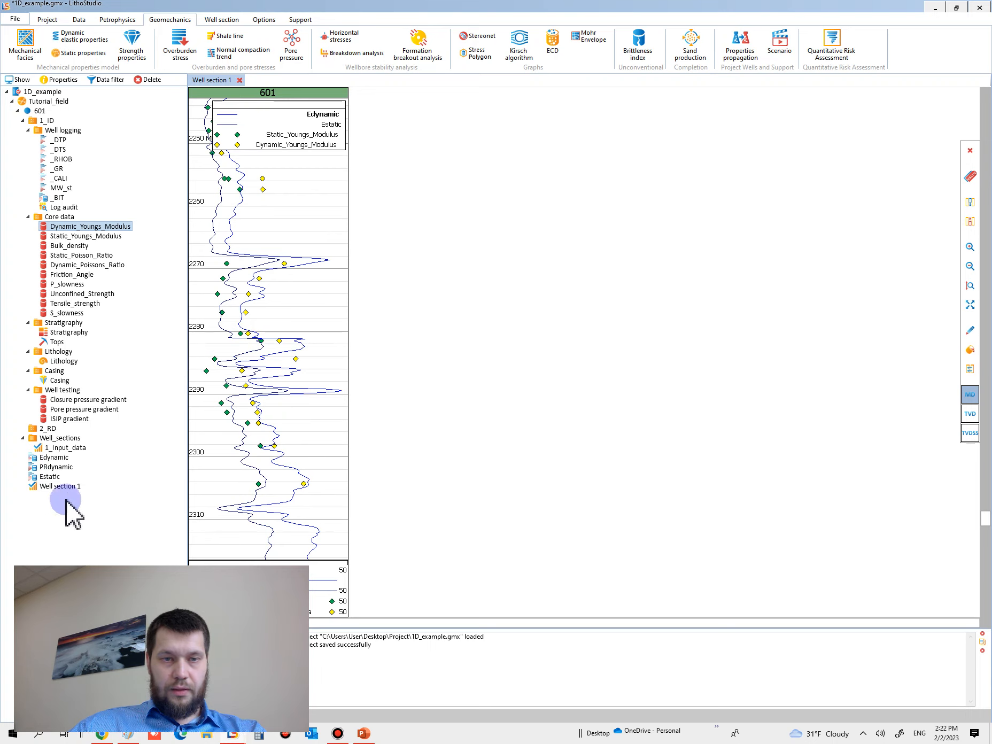
left_click(69, 410)
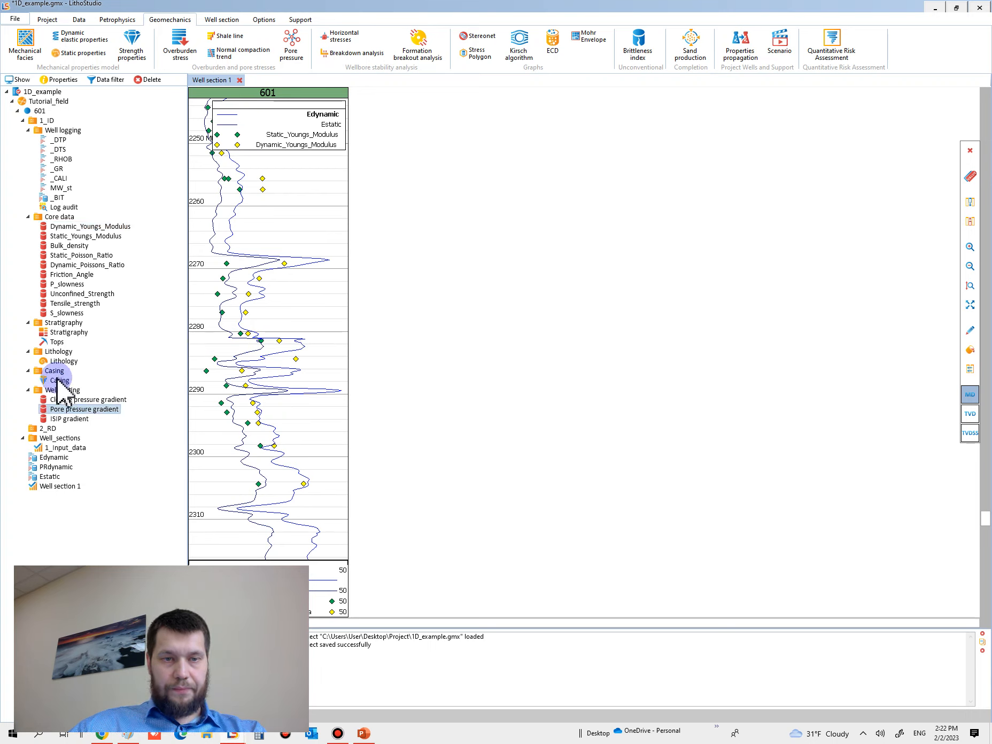
left_click_drag(61, 332, 231, 350)
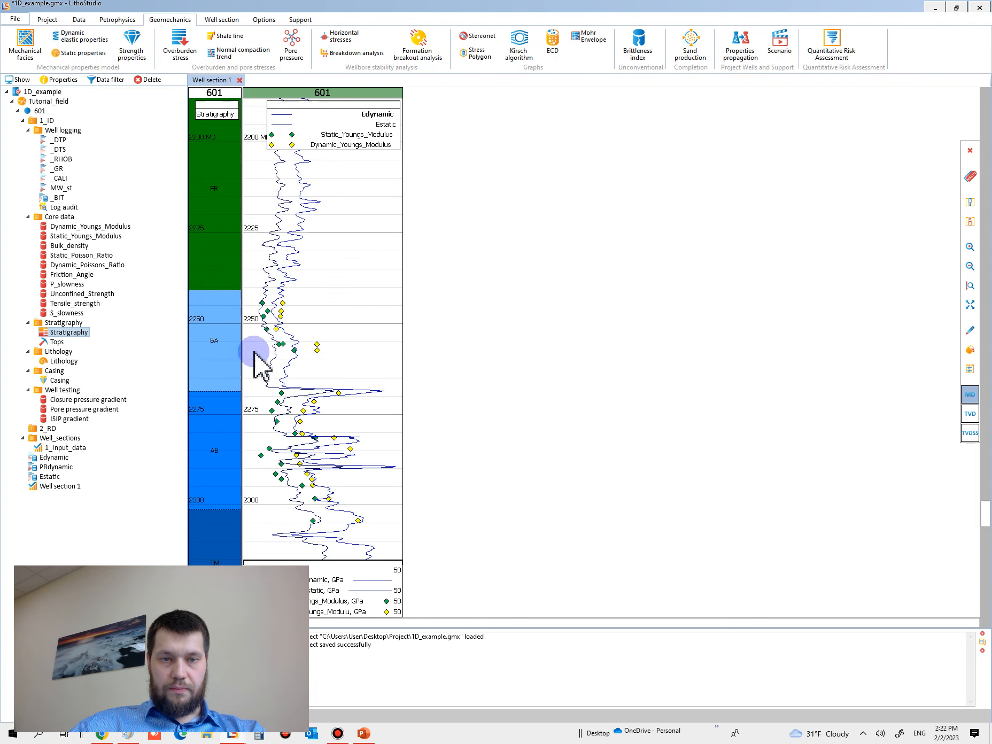
scroll(305, 380, "up", 2)
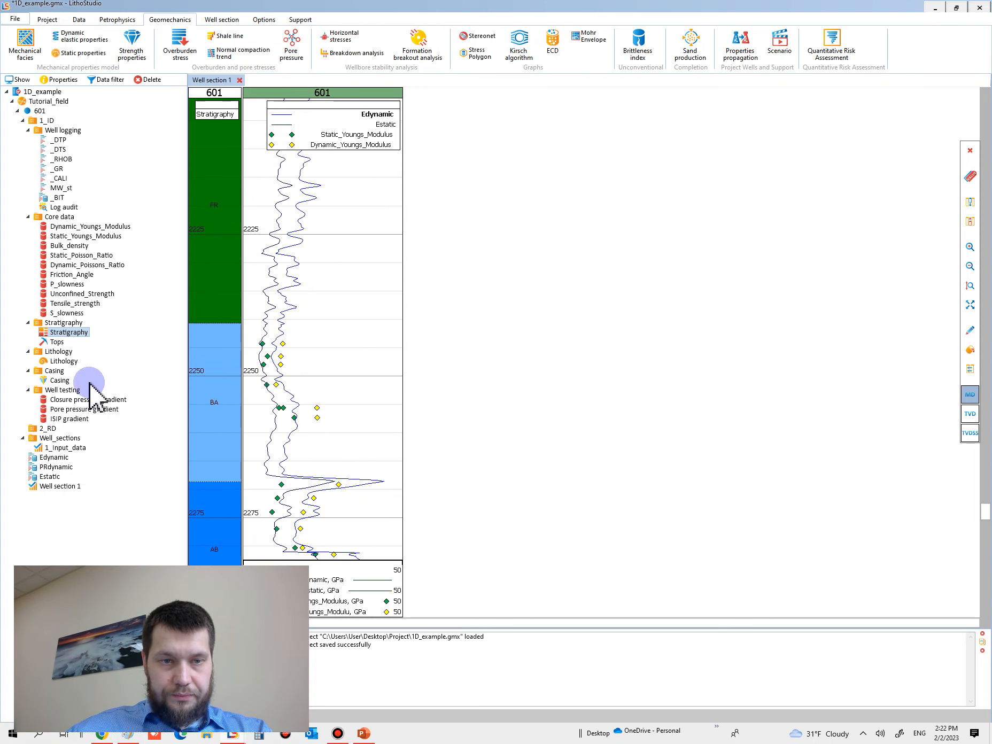
left_click_drag(58, 362, 318, 409)
Step: Compare the core Young's modulus points with the Edynamic and Estatic curves across the BA, AB and TM intervals and their lithology
scroll(374, 416, "down", 2)
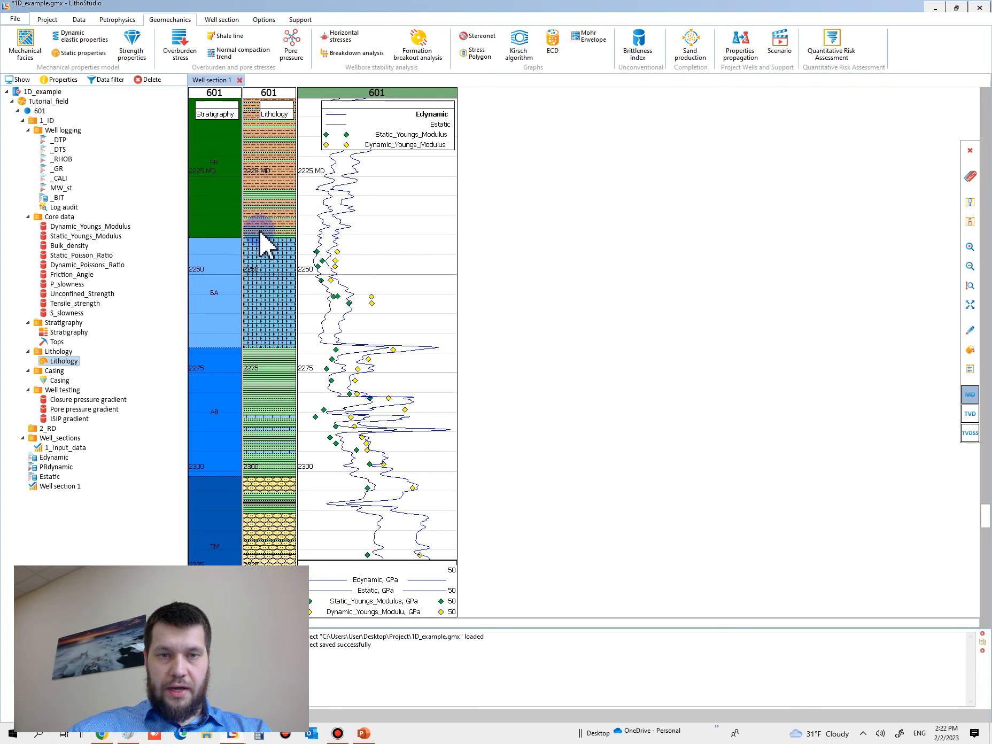
scroll(348, 289, "up", 2)
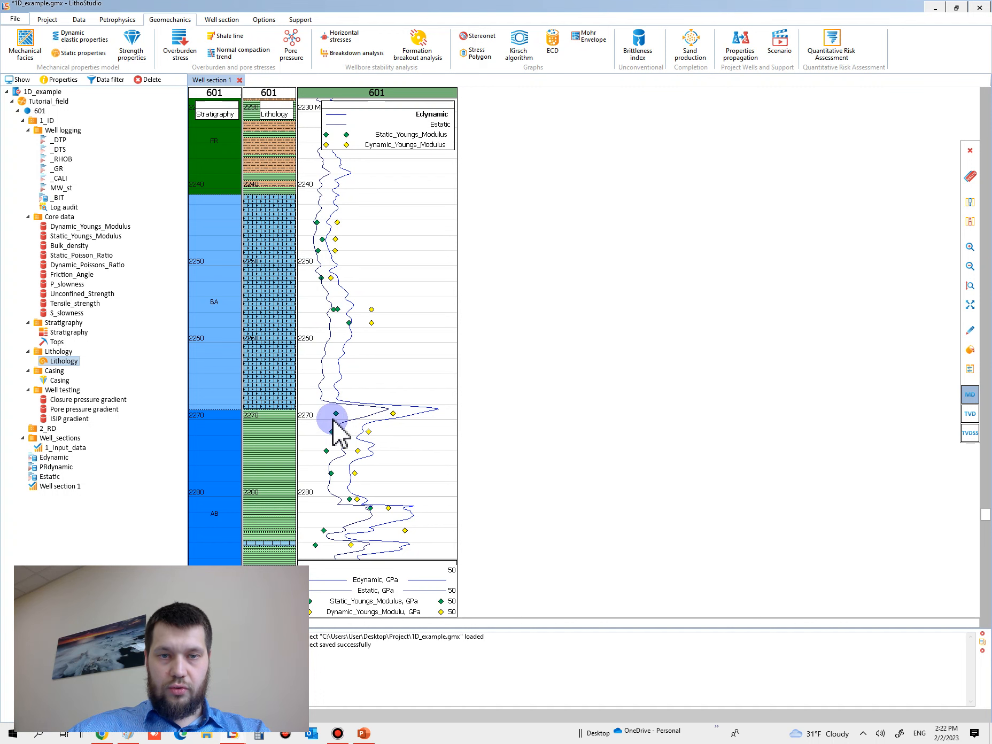
scroll(375, 412, "down", 4)
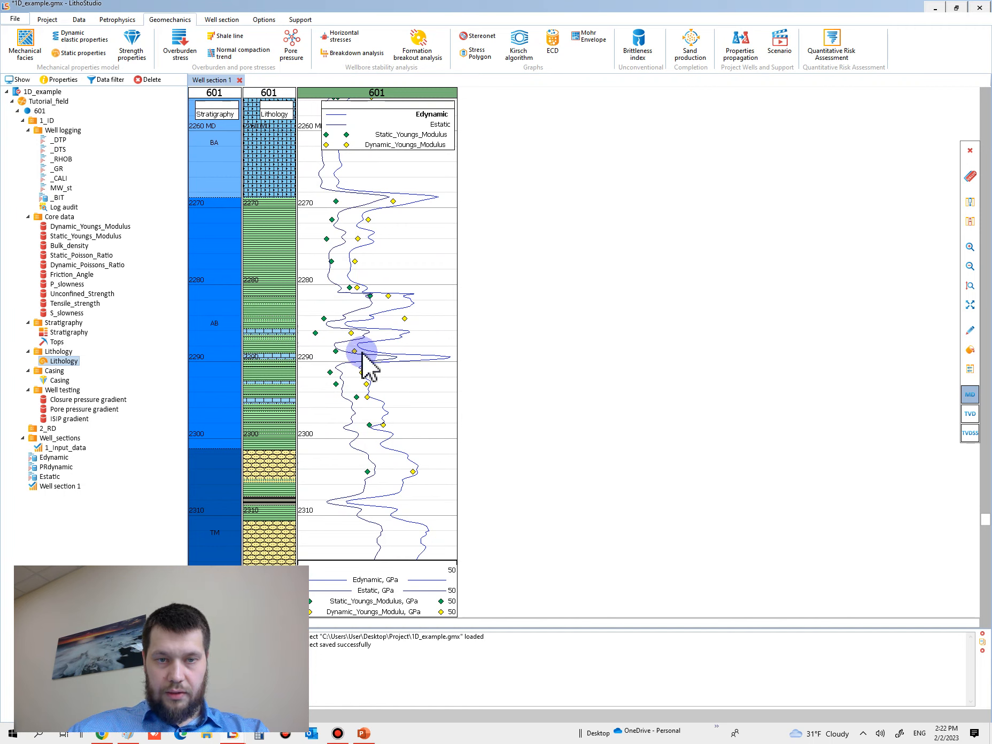
scroll(366, 273, "up", 3)
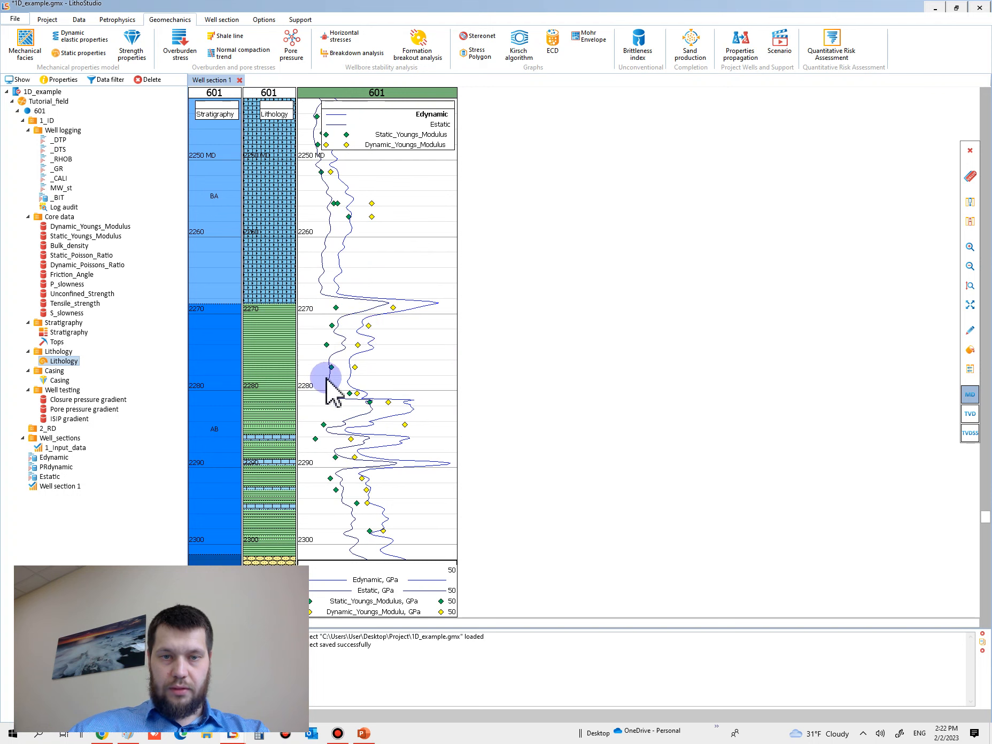
scroll(339, 370, "down", 3)
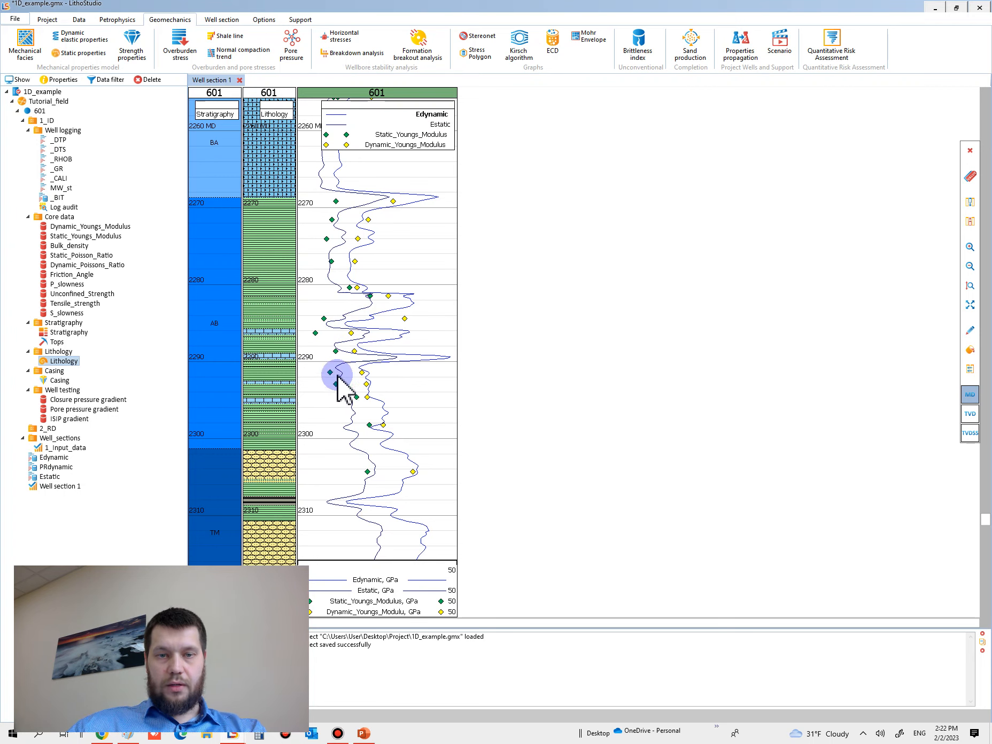
scroll(322, 360, "up", 3)
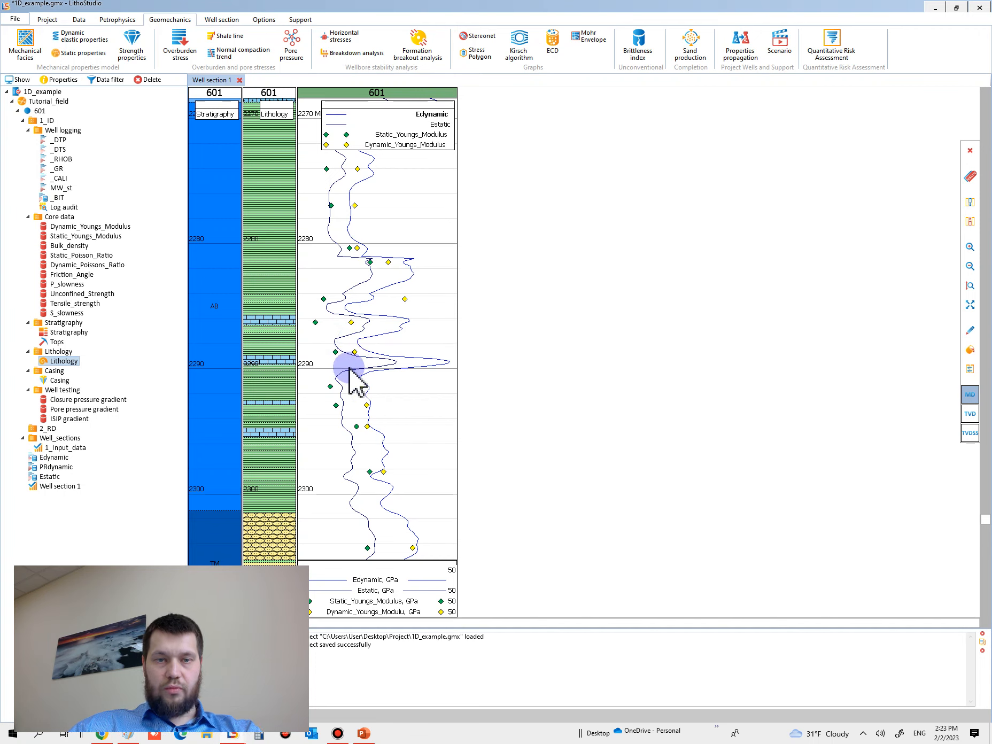
scroll(350, 385, "down", 2)
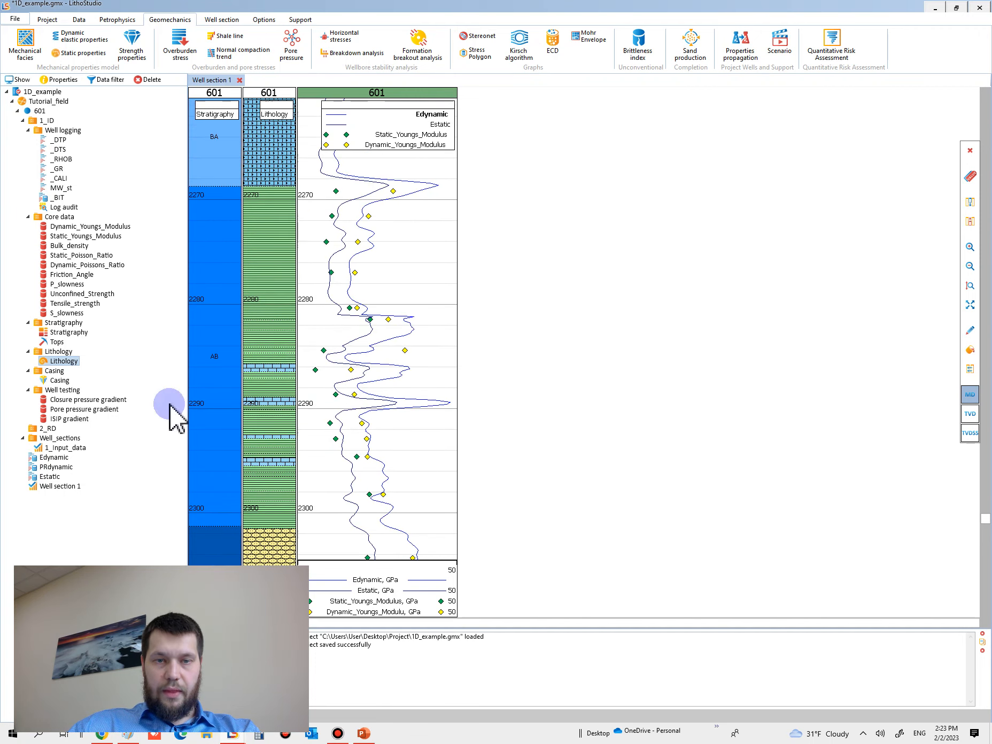
Step: Examine how the core modulus points fit the Edynamic and Estatic curves through the AB and TM intervals and back up to BA
scroll(378, 444, "down", 3)
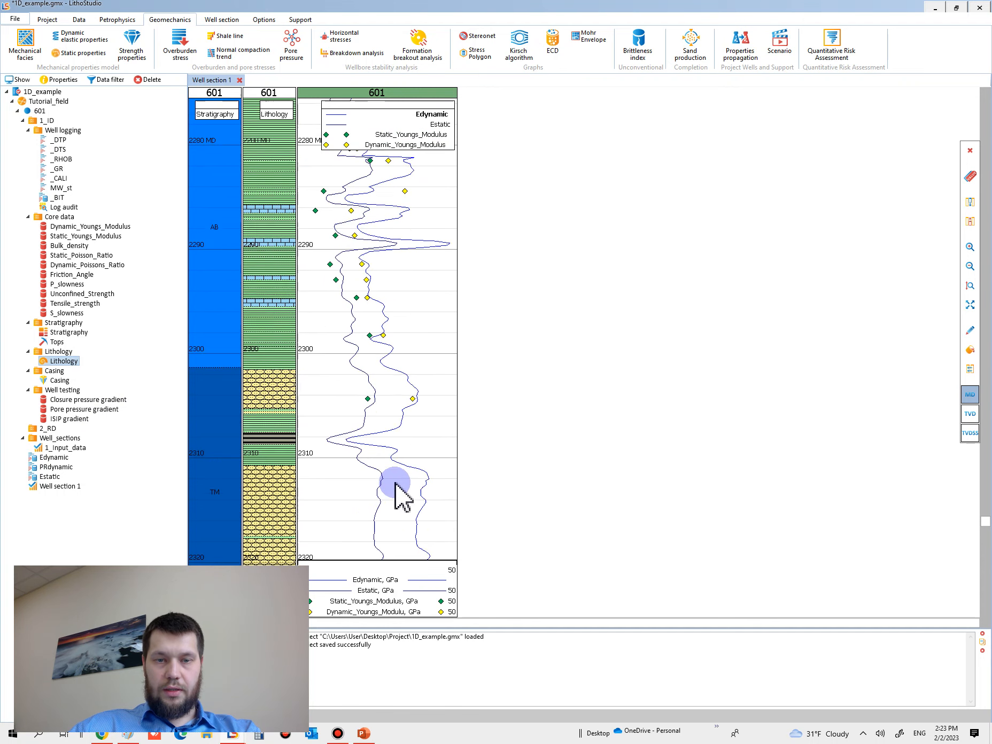
scroll(388, 475, "down", 5)
scroll(383, 459, "down", 6, "ctrl")
scroll(390, 321, "up", 1, "ctrl")
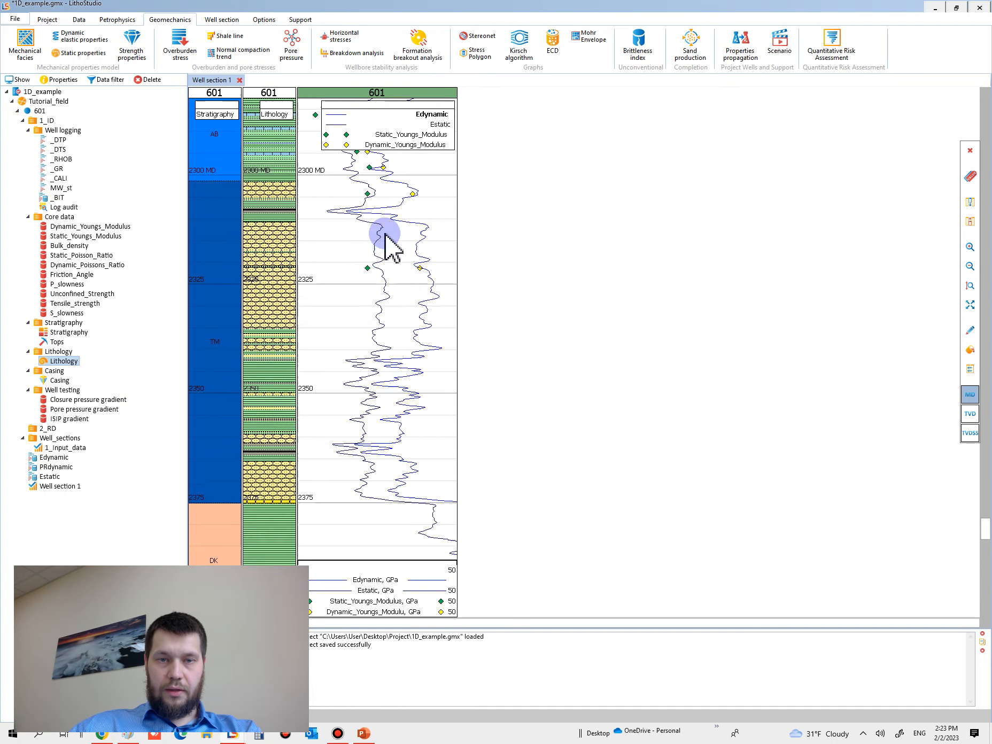
scroll(382, 238, "up", 2, "ctrl")
scroll(372, 297, "up", 5)
double_click(377, 241)
left_click(390, 292)
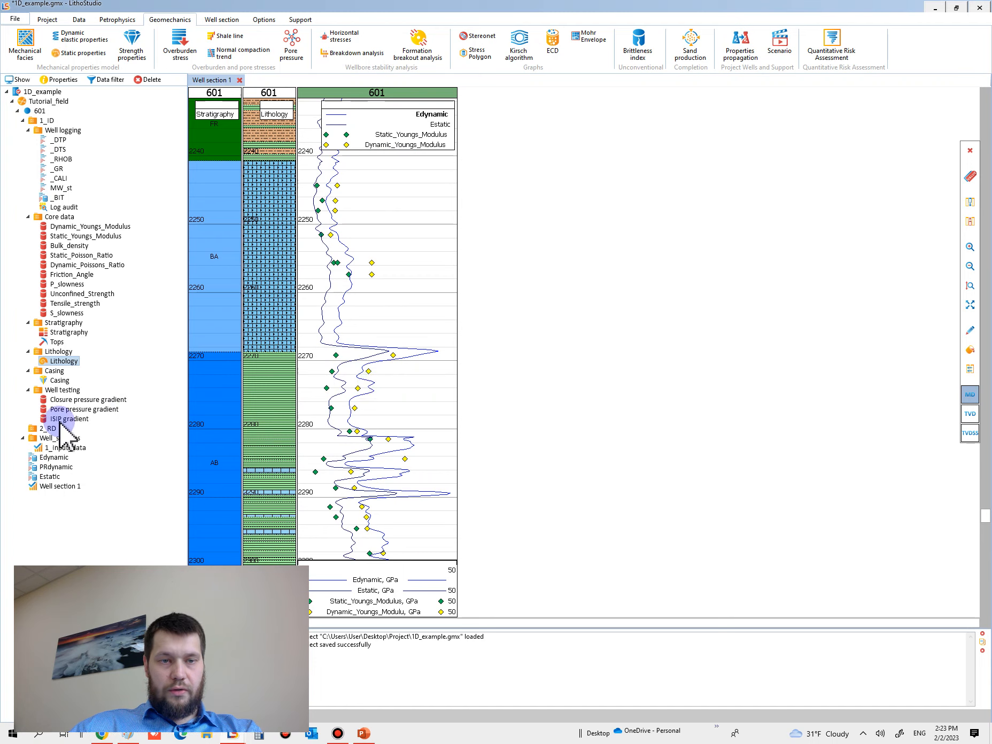
Step: Reopen the Estatic calculation and preview its static Young's modulus function with the subtracted constant set to 1.05 and finally to 2
left_click(49, 477)
right_click(48, 479)
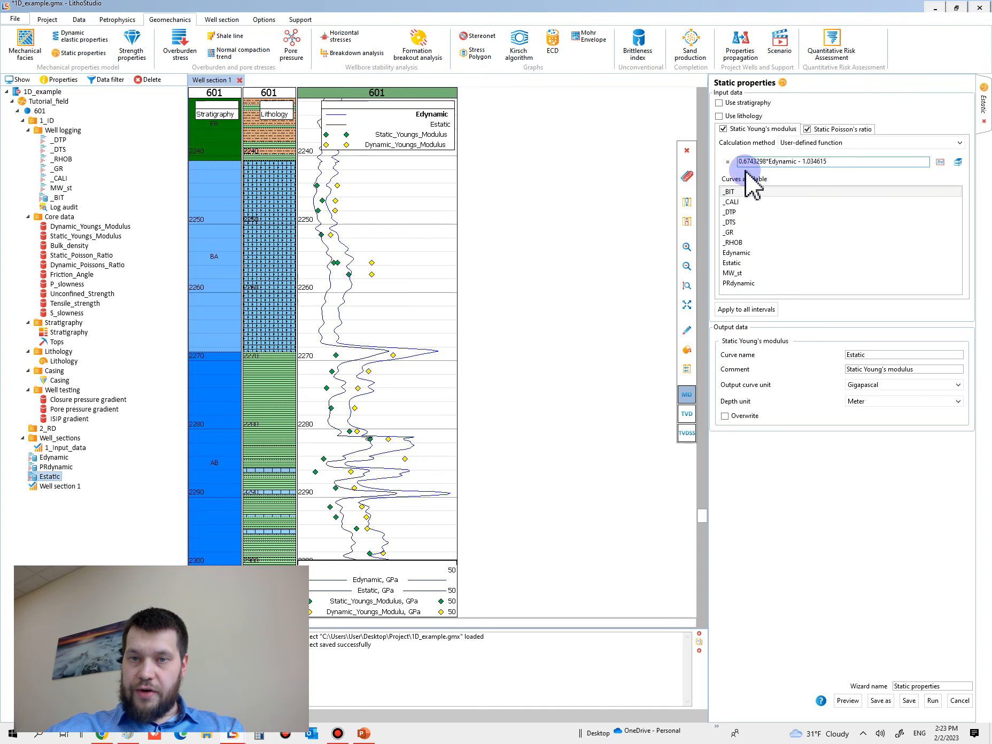
left_click(813, 161)
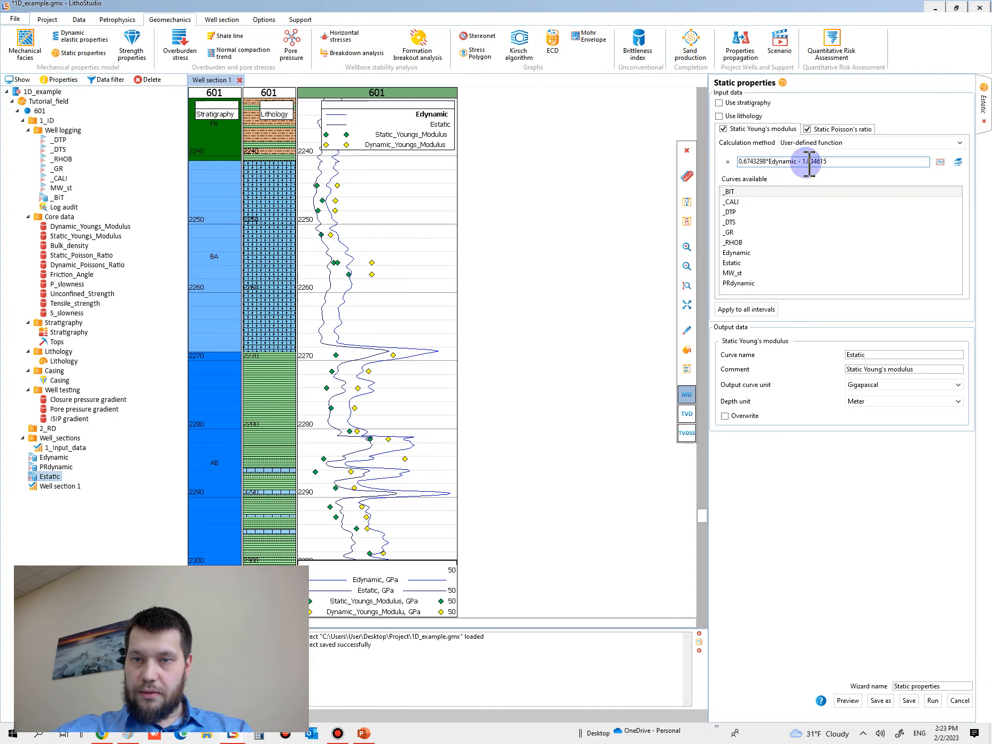
left_click_drag(812, 161, 952, 225)
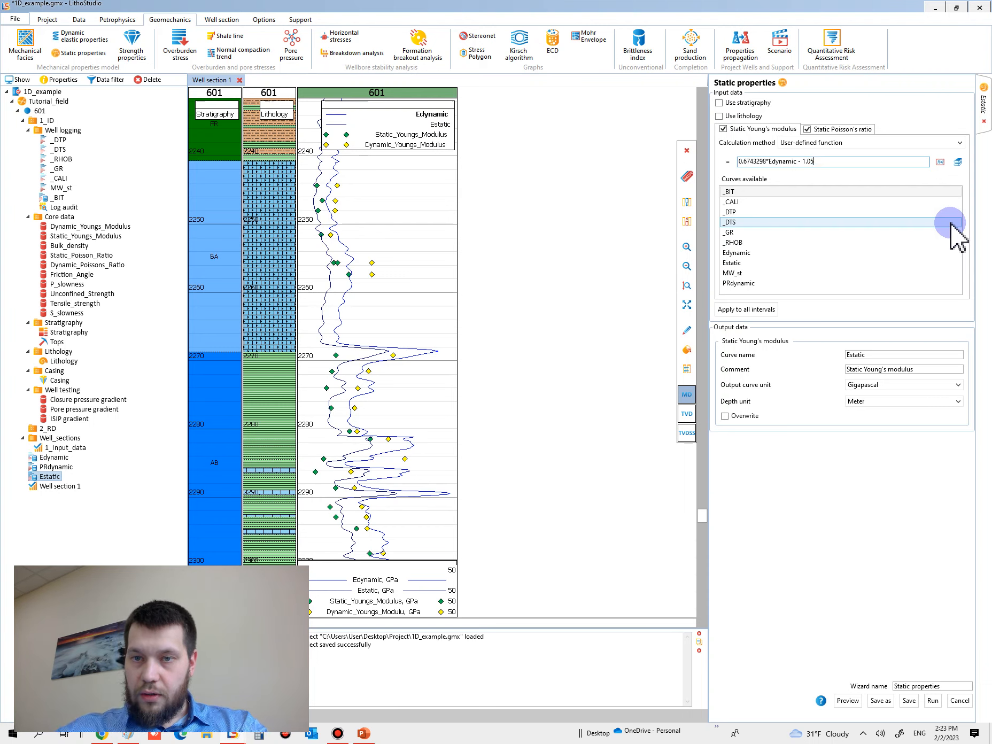
left_click(851, 702)
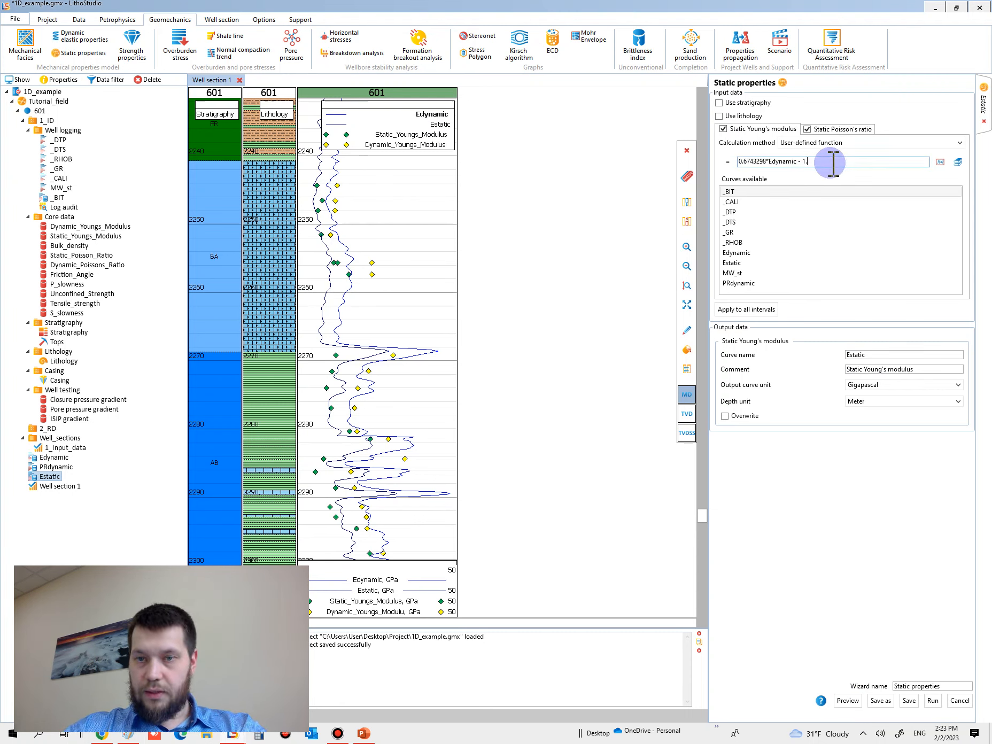
type("2")
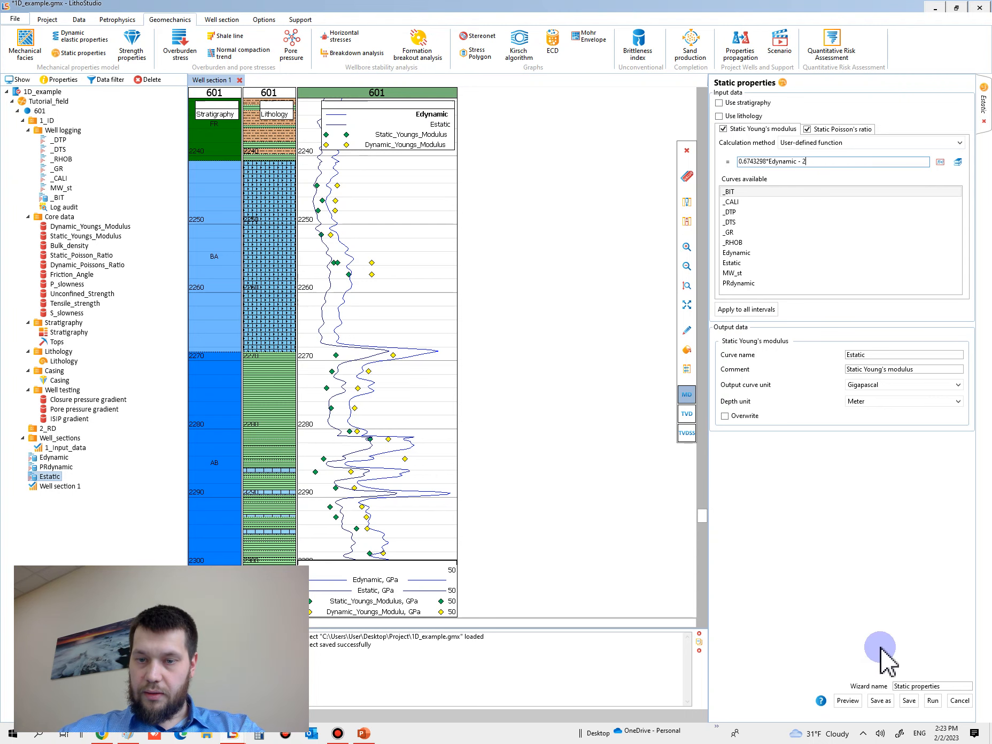
left_click(853, 701)
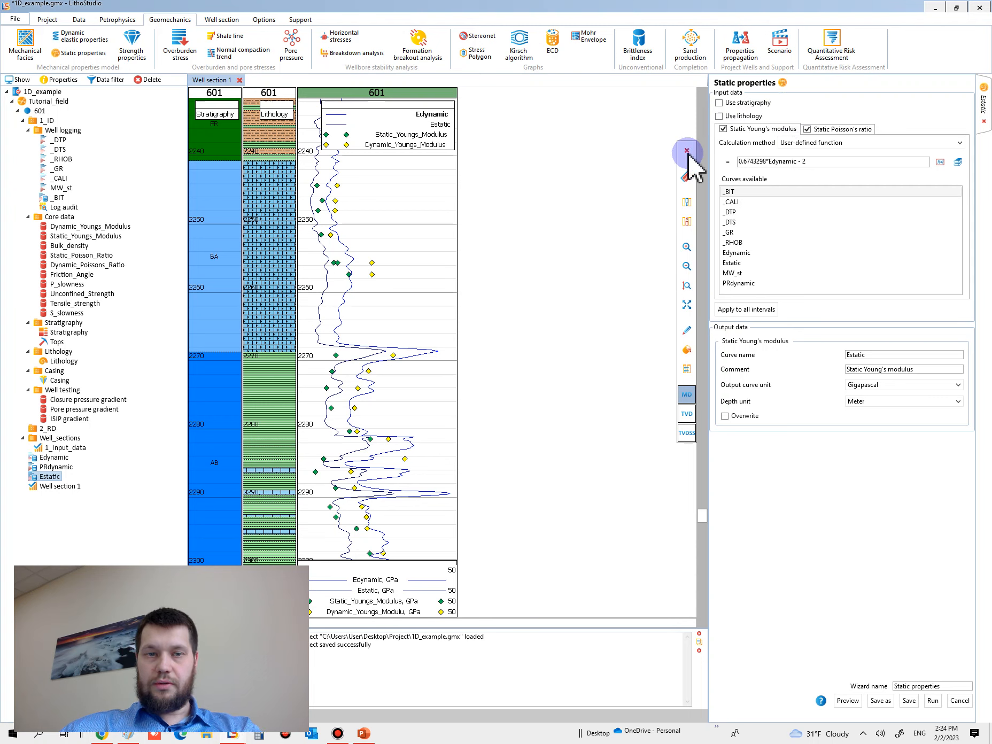
Step: Divide the static properties calculation by the well's Stratigraphy and remove every named interval except BA and AB
left_click(748, 103)
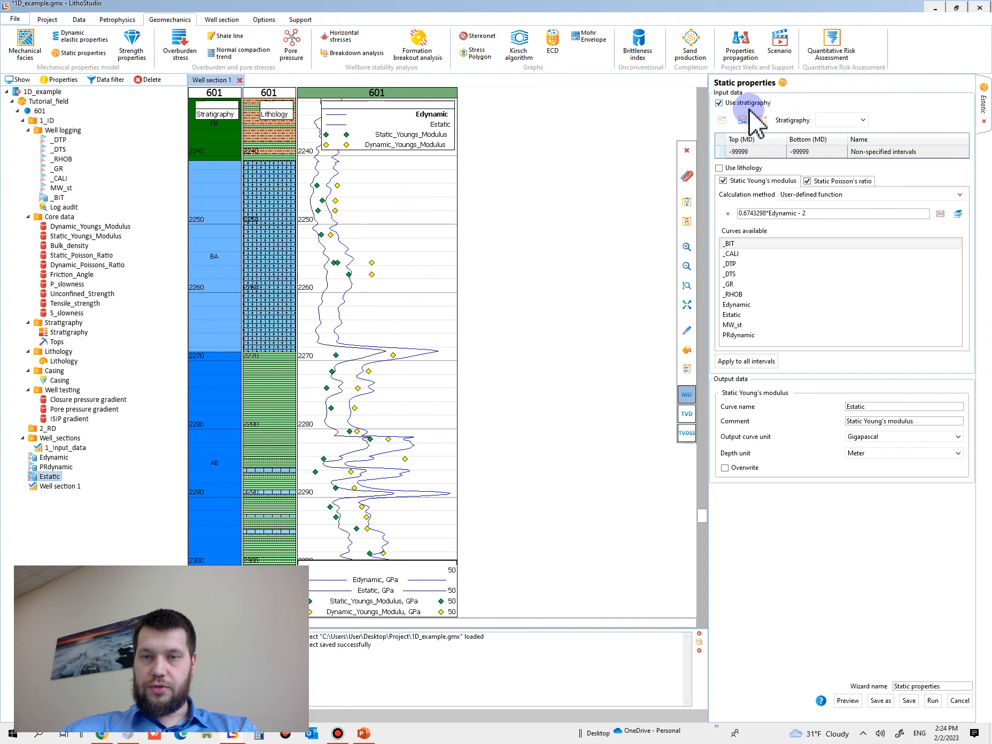
left_click(838, 134)
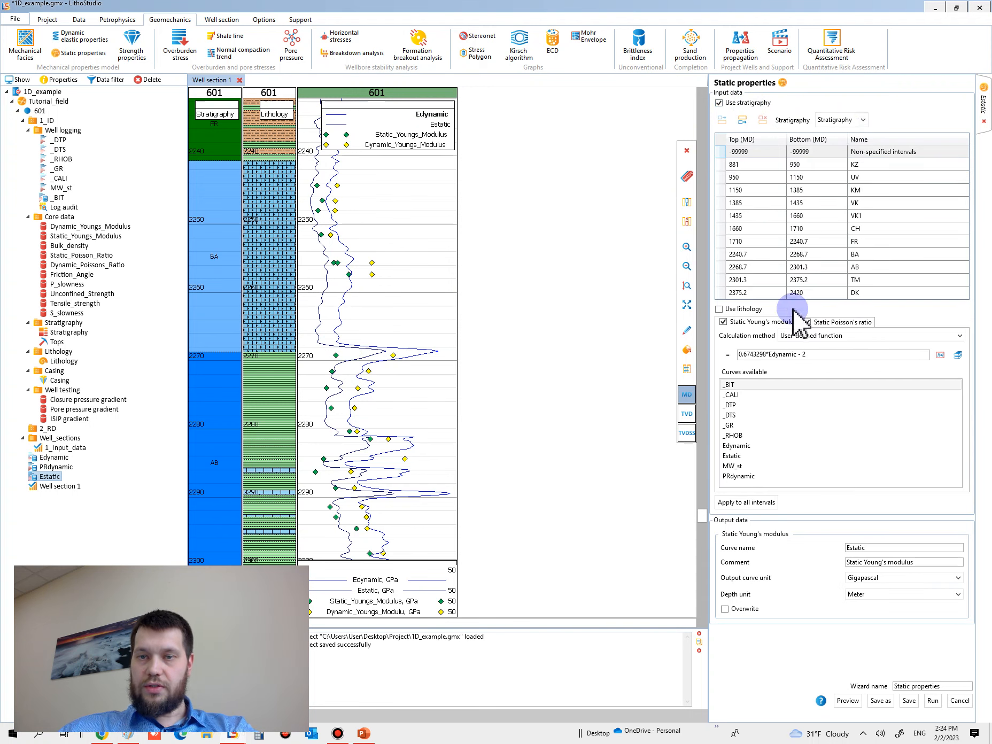
left_click(721, 165)
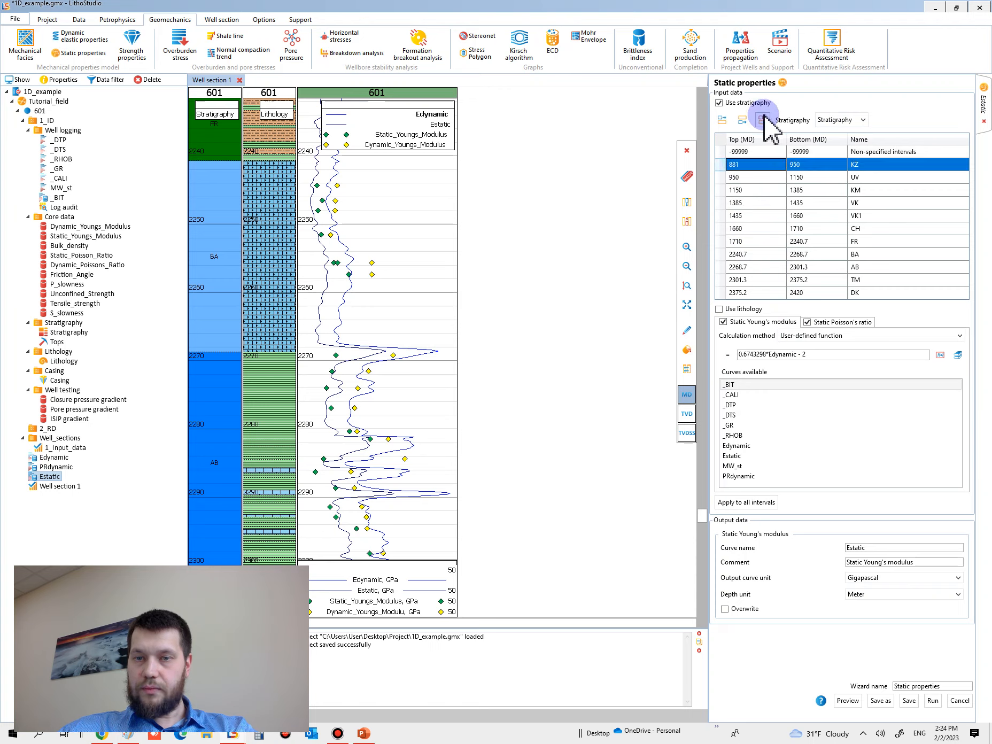
left_click(763, 120)
left_click(763, 119)
left_click(764, 120)
left_click(763, 119)
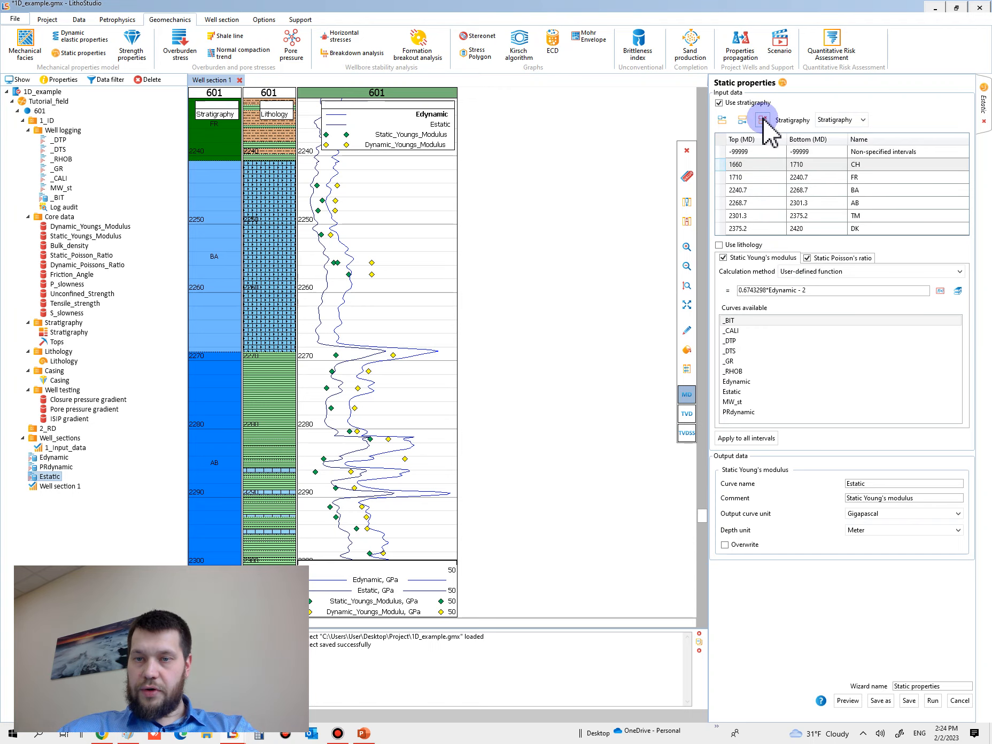
left_click(763, 120)
left_click(763, 120)
left_click(763, 120)
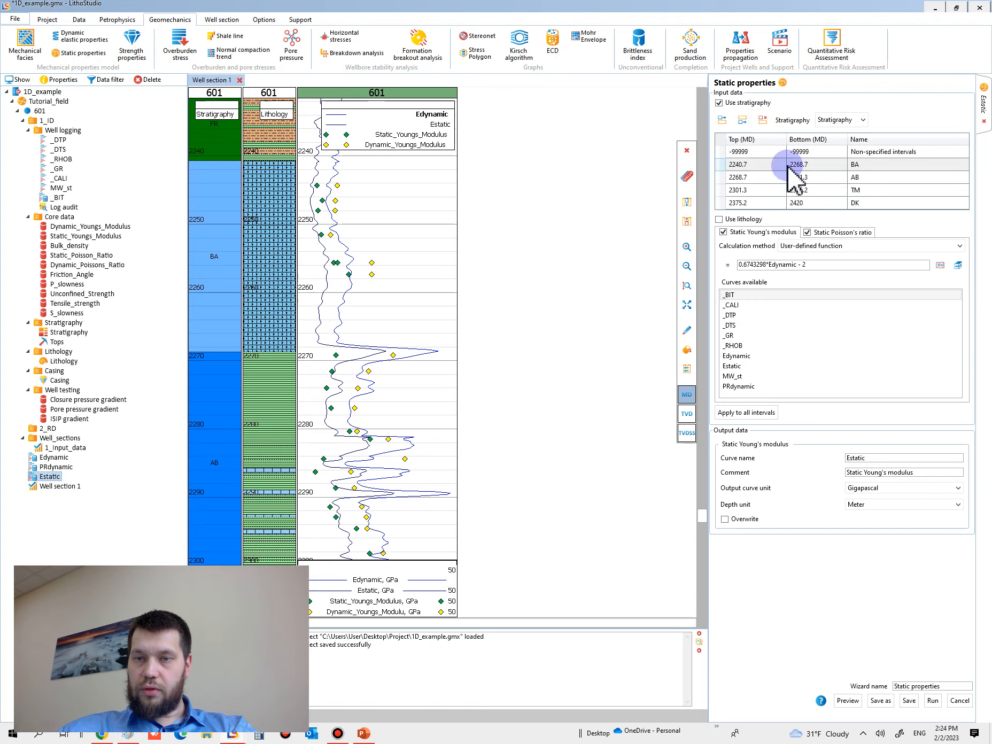
left_click(720, 190)
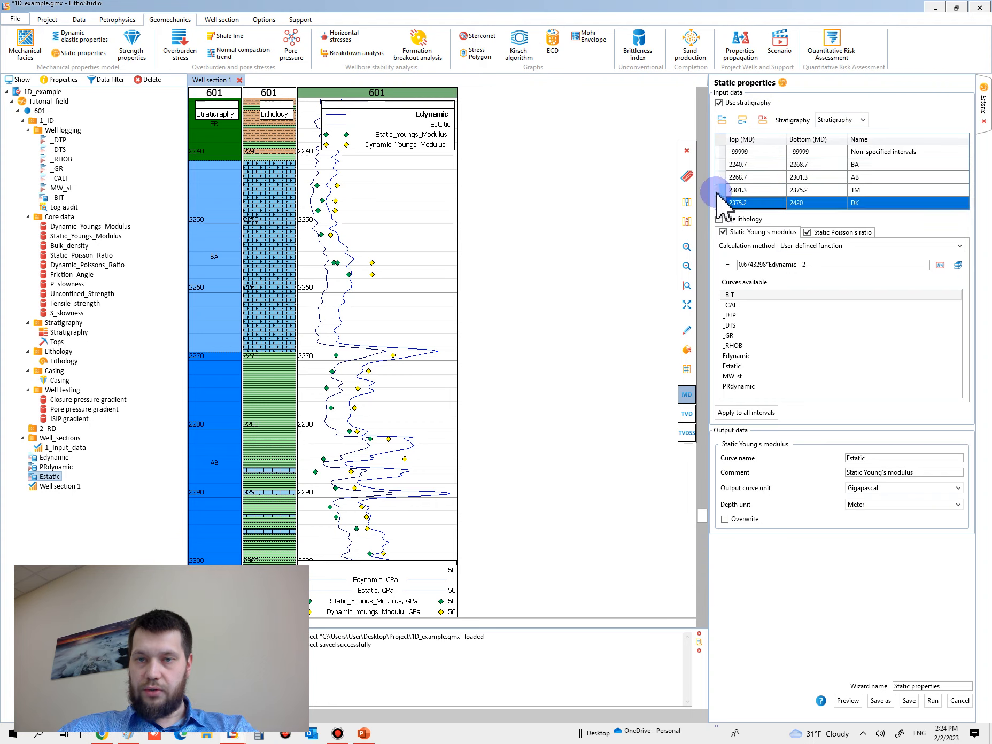
left_click(763, 120)
left_click(763, 120)
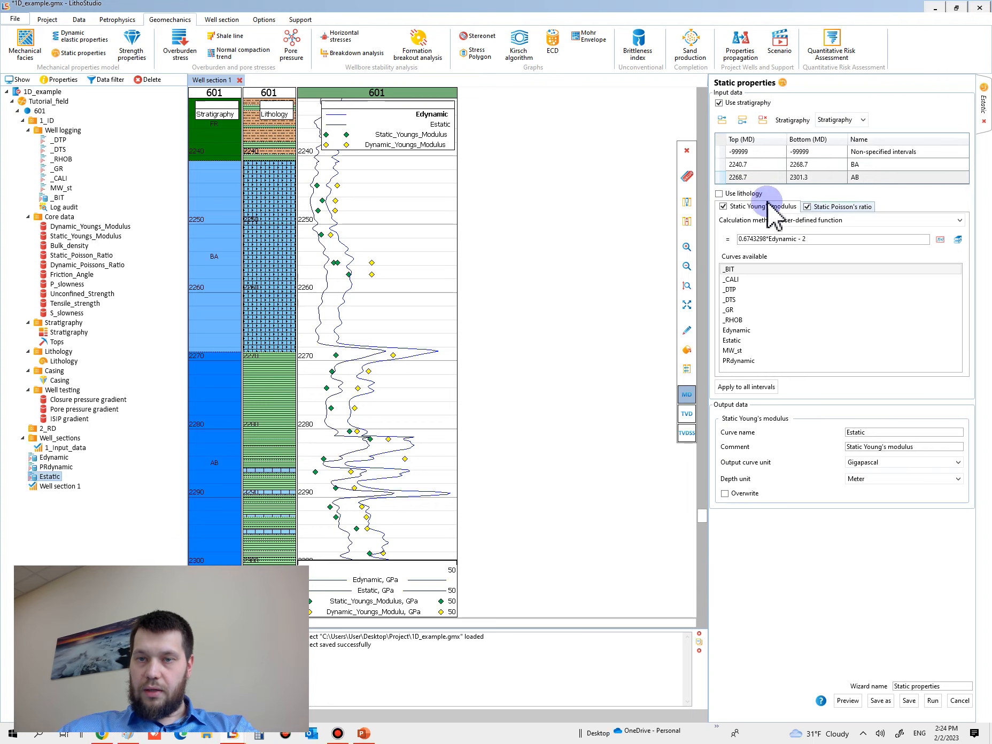
Step: Set the BA interval's static Young's modulus function to 0.6743298*Edynamic - 1.03 and preview the curve
left_click(722, 178)
left_click(741, 167)
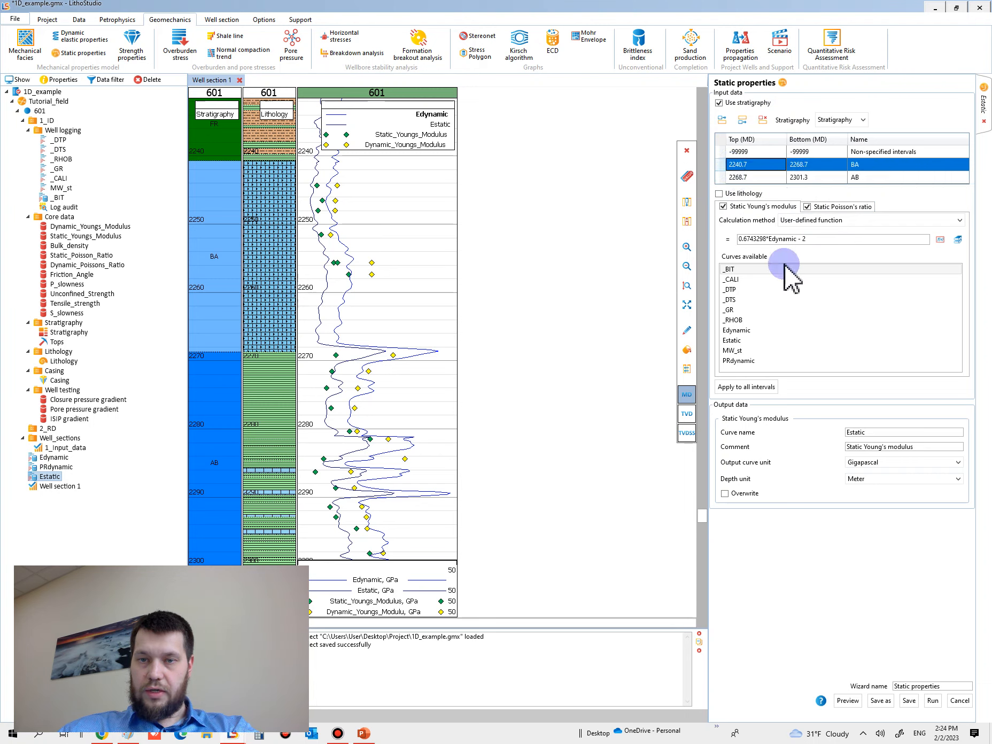
left_click(822, 239)
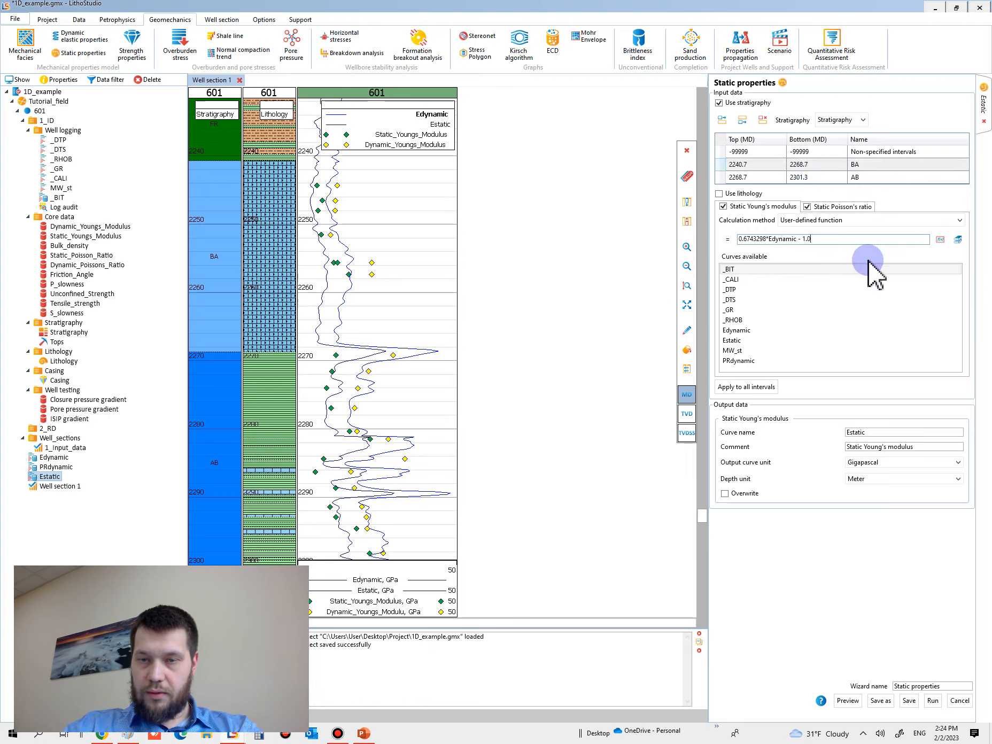
type("3")
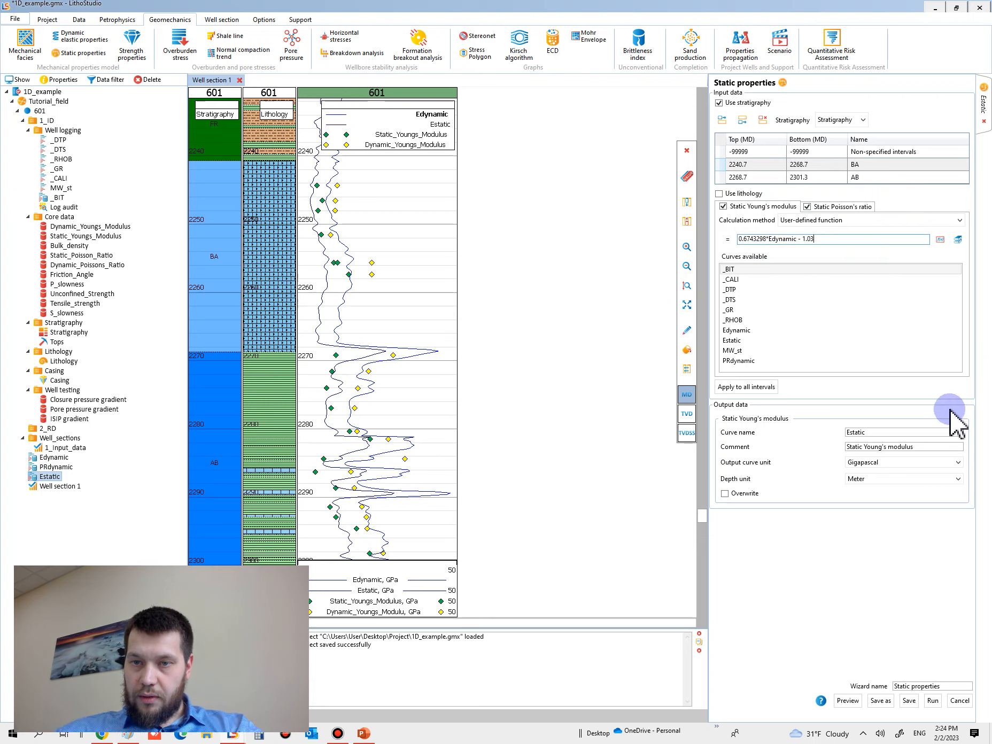
left_click(848, 701)
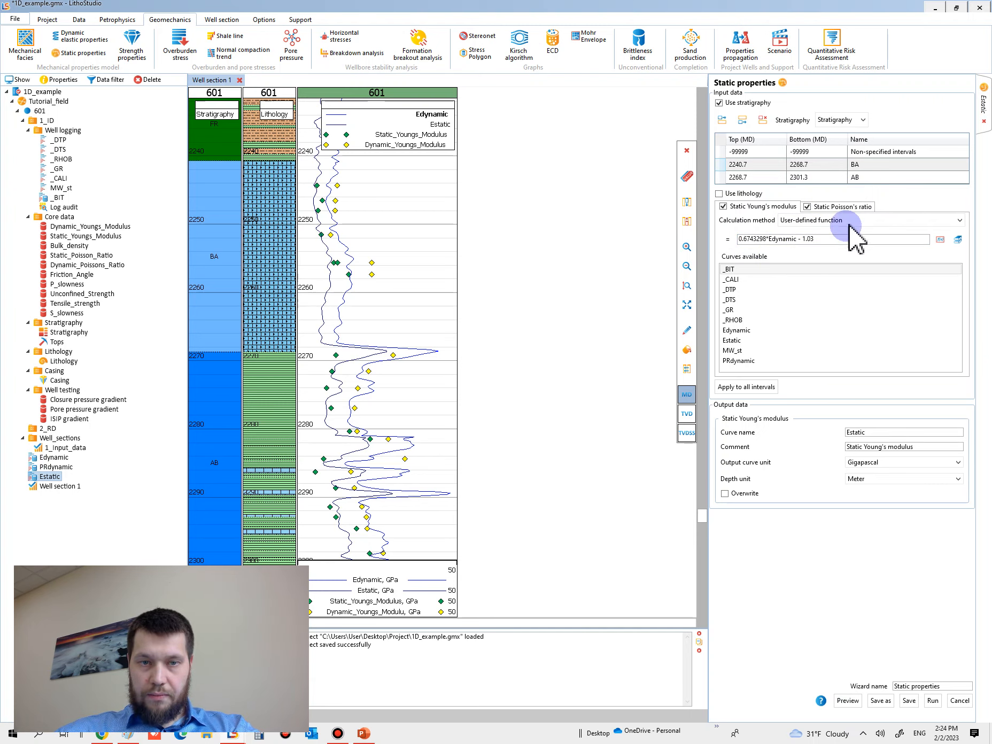
Step: Preview the AB interval's function with subtracted constants 2 and 3, and settle on 0.6743298*Edynamic - 4
left_click(725, 178)
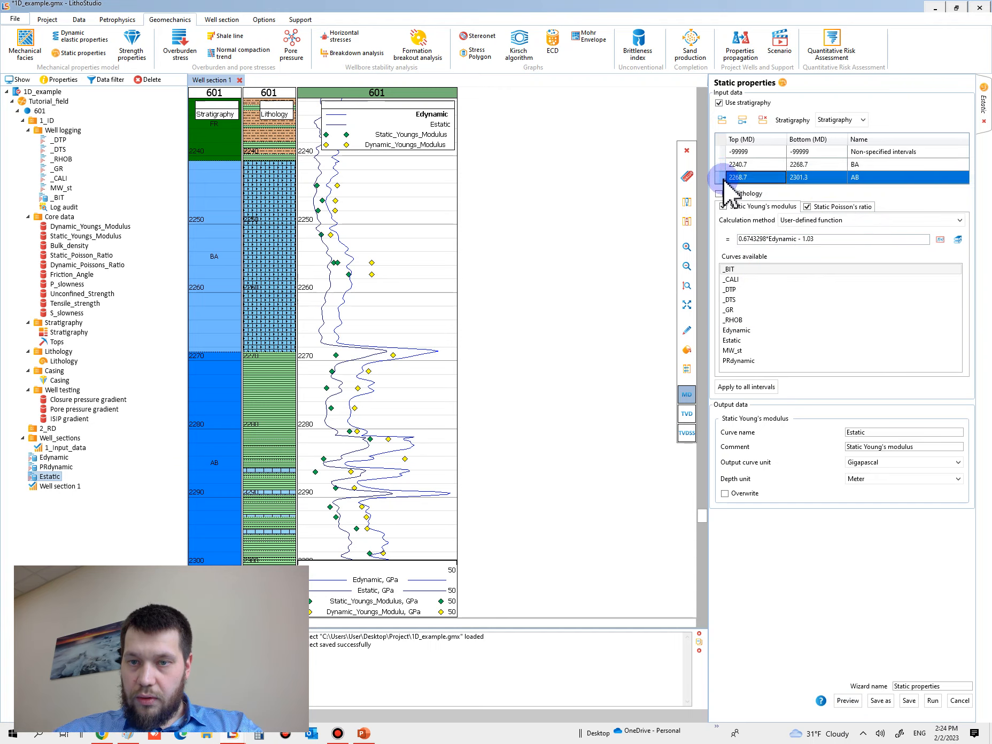
double_click(810, 239)
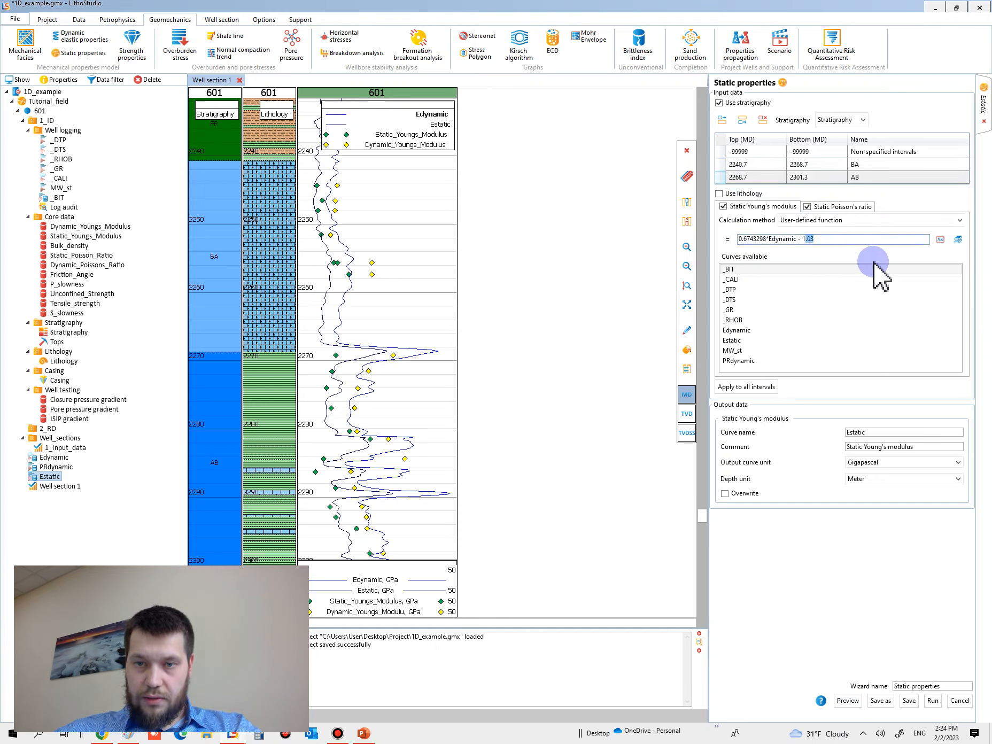
type("2")
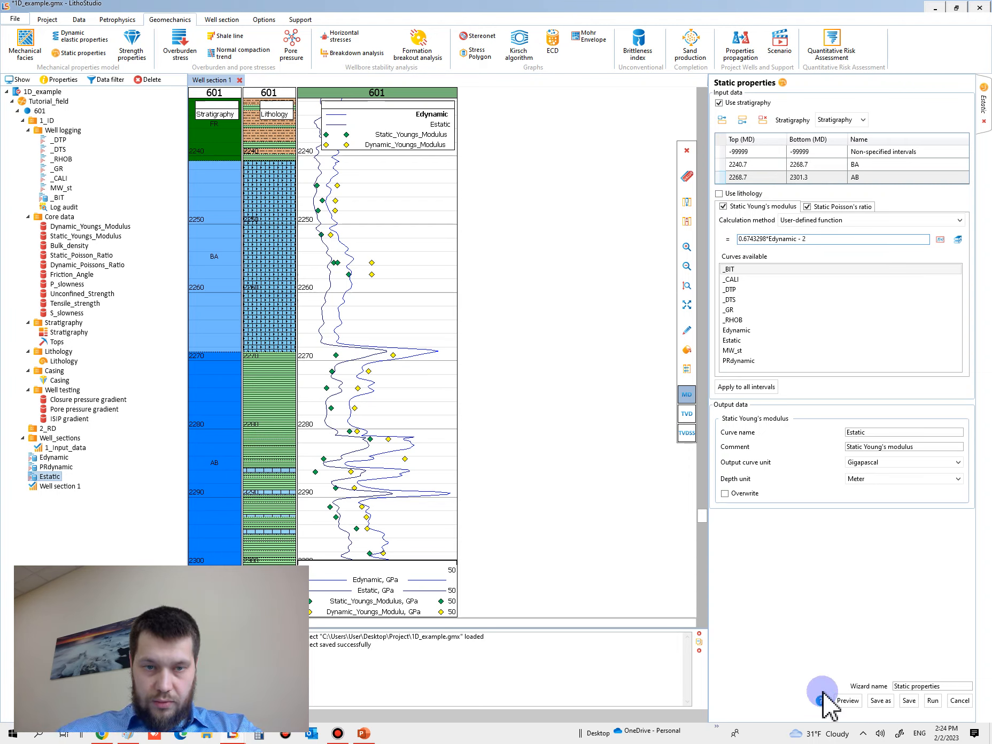
left_click(850, 701)
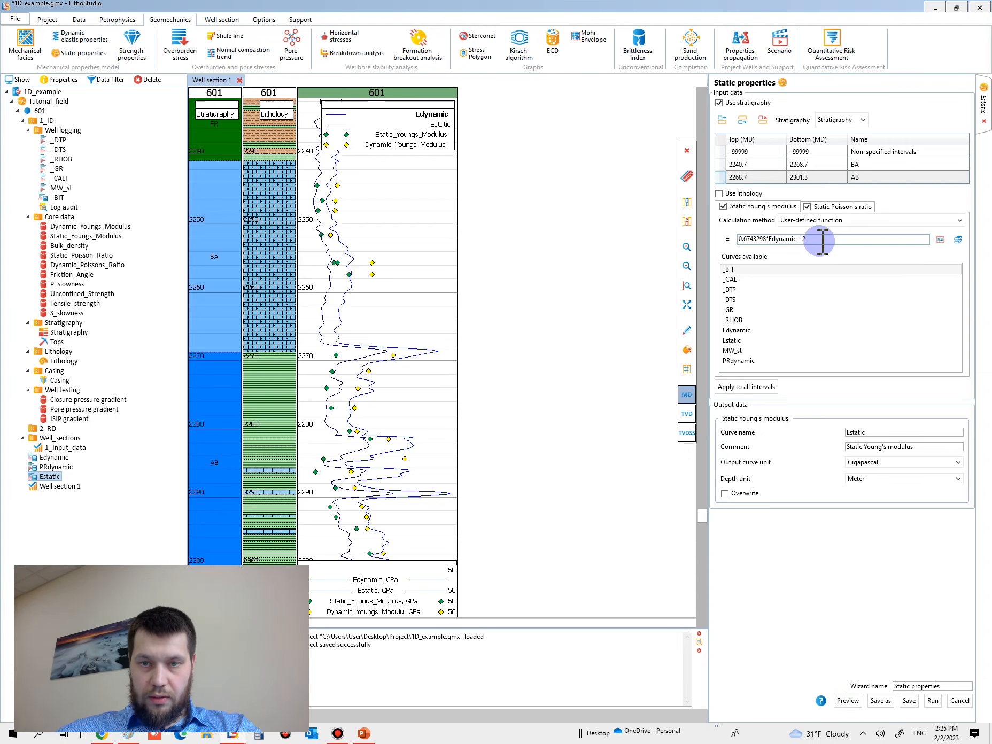
key("BackSpace")
type("3")
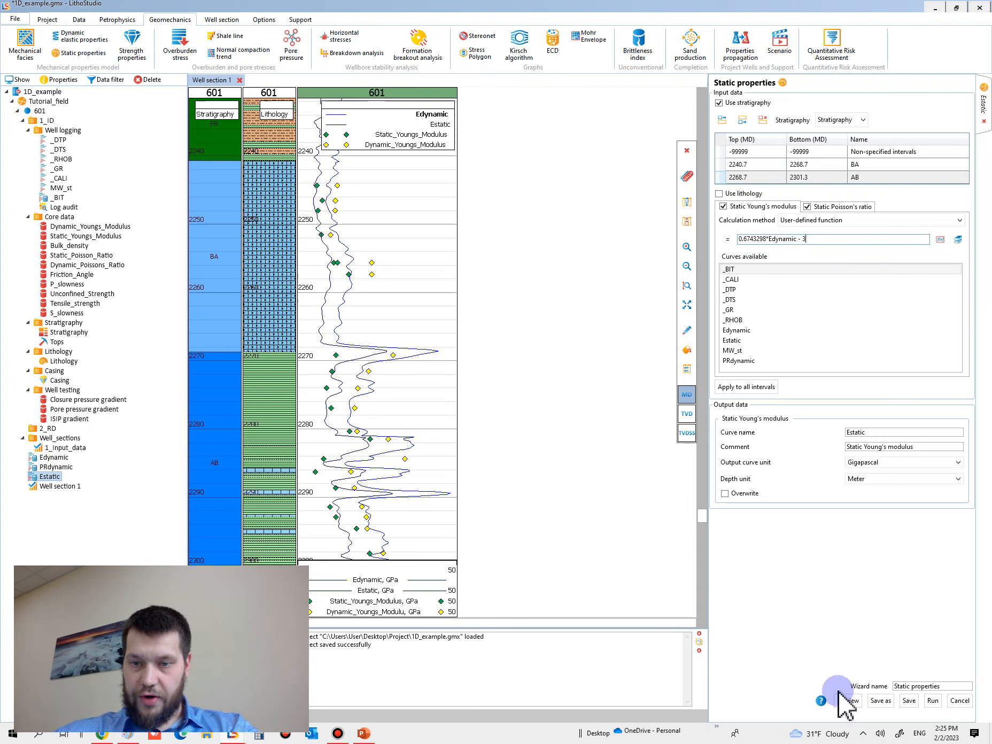
left_click(850, 701)
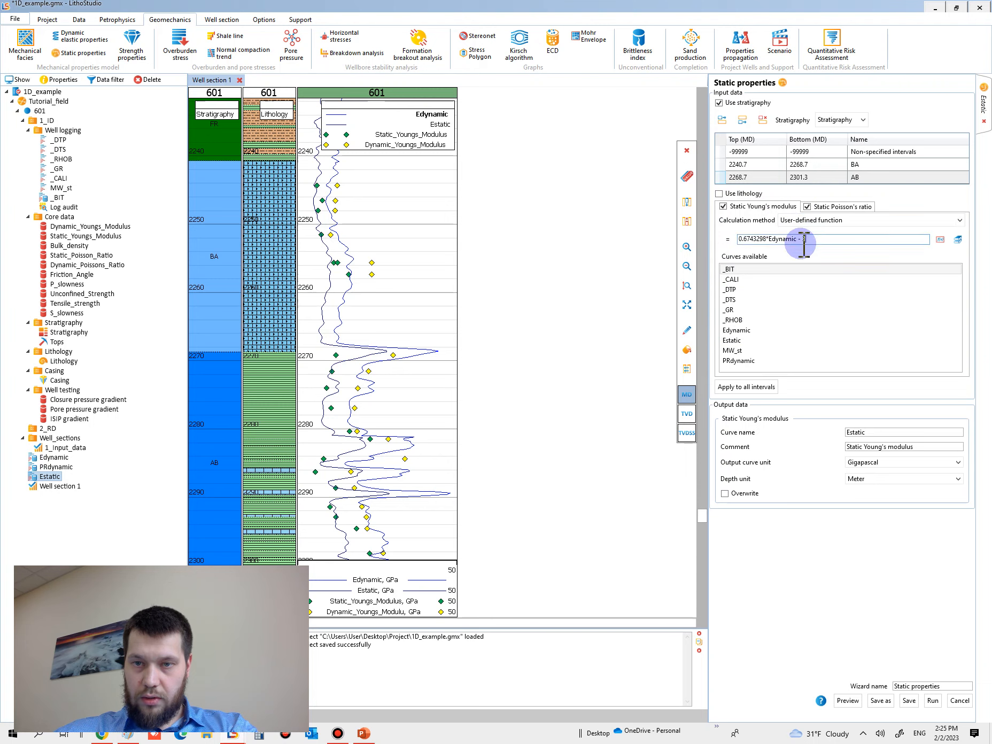
type("4")
left_click(850, 701)
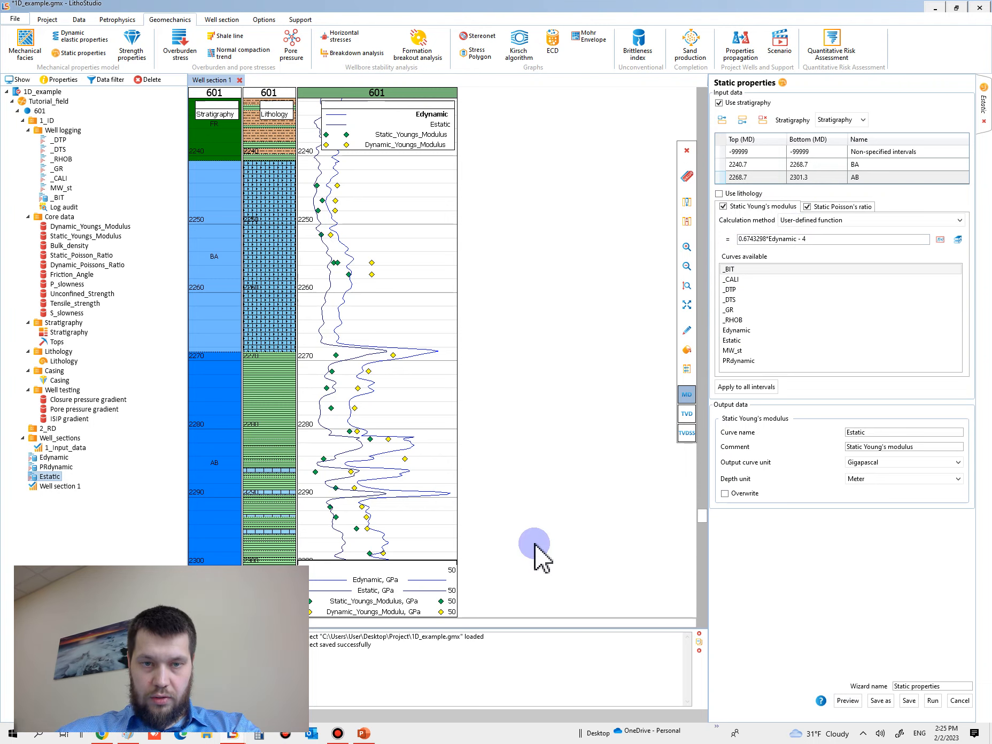
Step: Check the previewed Estatic curve against the static core points across the BA, AB and TM intervals
scroll(399, 489, "down", 4)
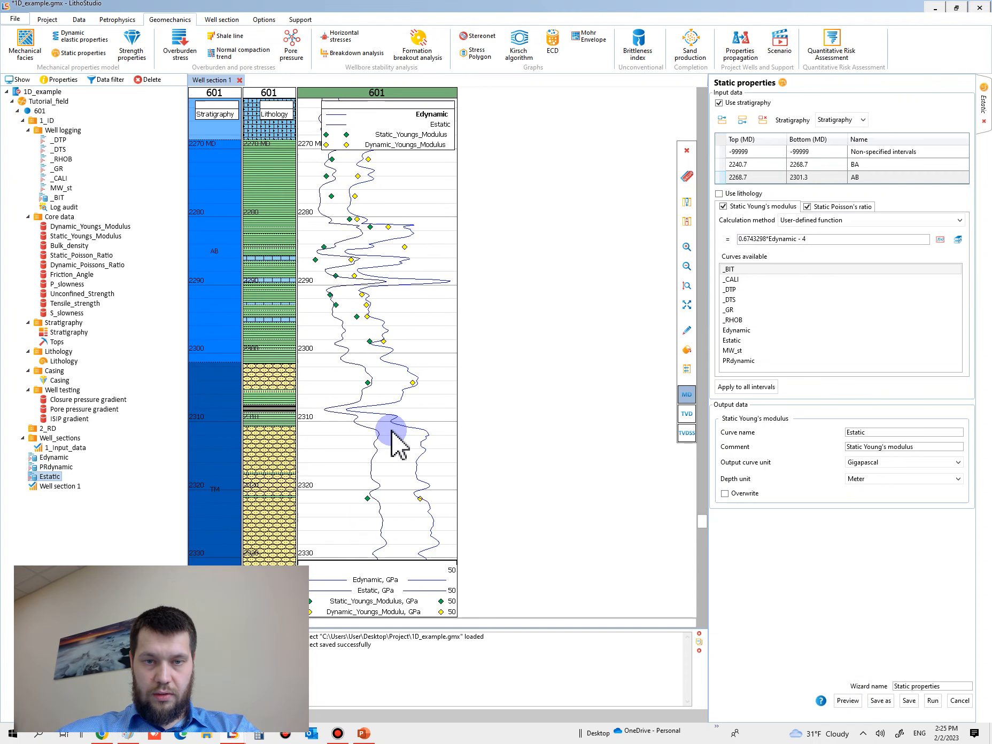
scroll(391, 434, "down", 5, "ctrl")
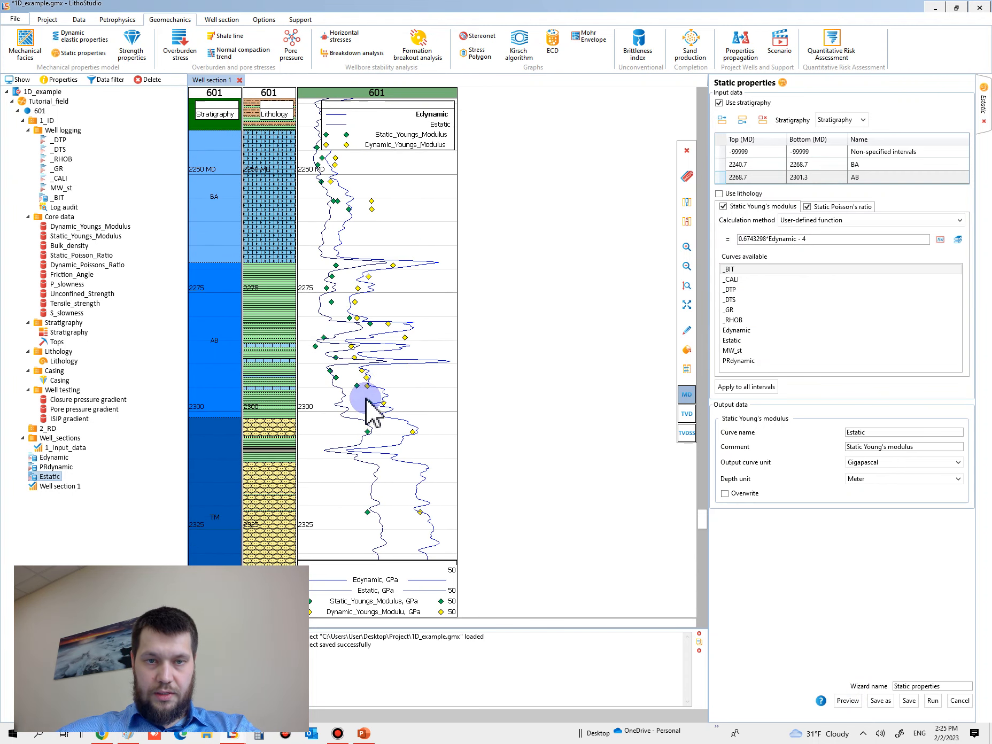
scroll(349, 341, "up", 5, "ctrl")
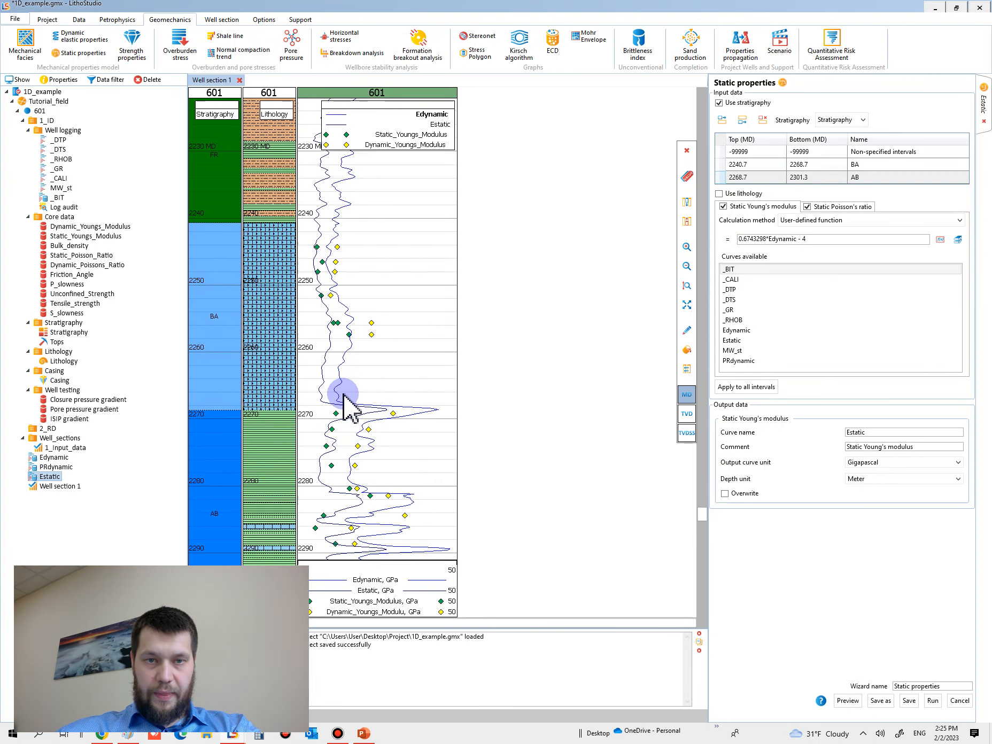
scroll(373, 458, "down", 5)
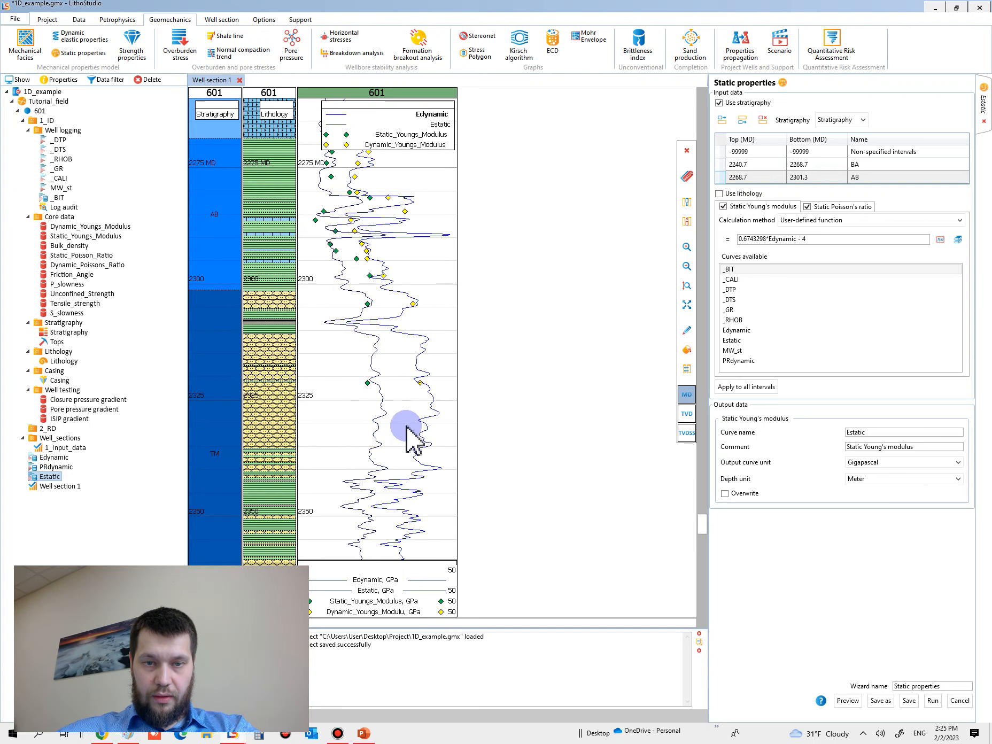
scroll(392, 415, "down", 5, "ctrl")
scroll(391, 369, "up", 5, "ctrl")
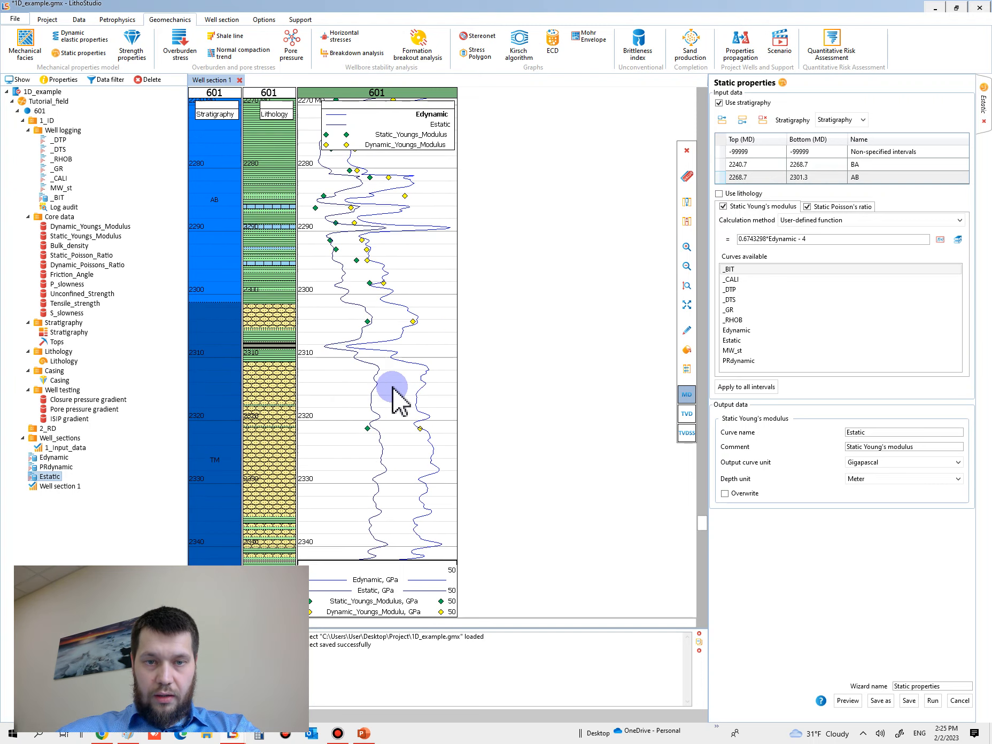
scroll(395, 393, "down", 1, "ctrl")
scroll(395, 399, "up", 4)
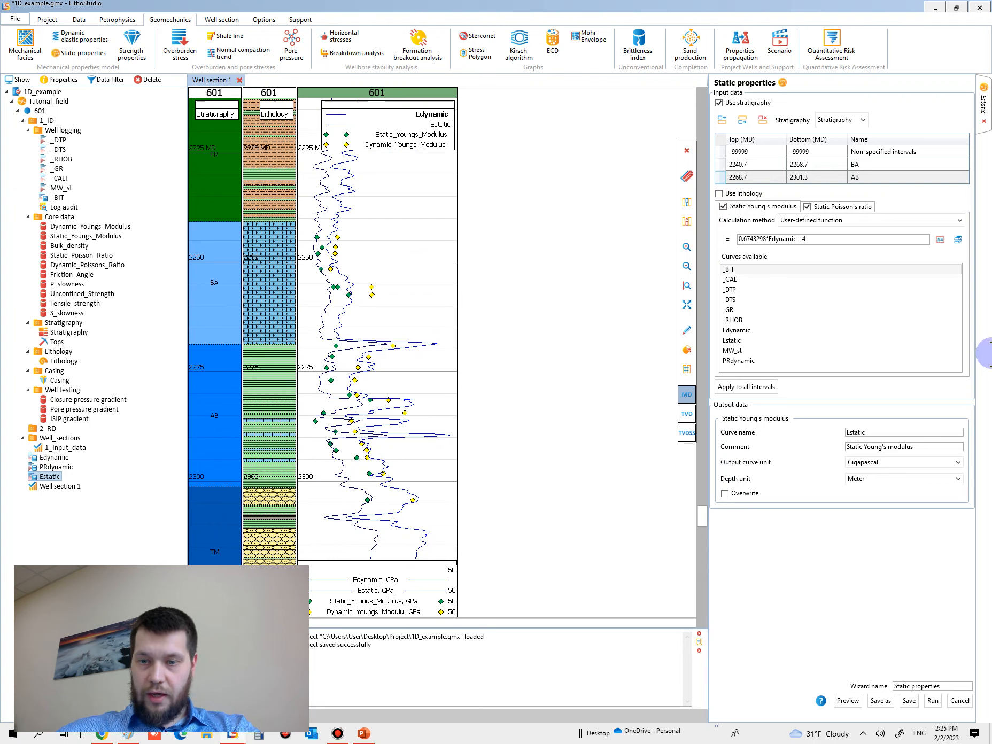
Step: Run the static properties calculation and overwrite the existing Estatic curve
left_click(933, 701)
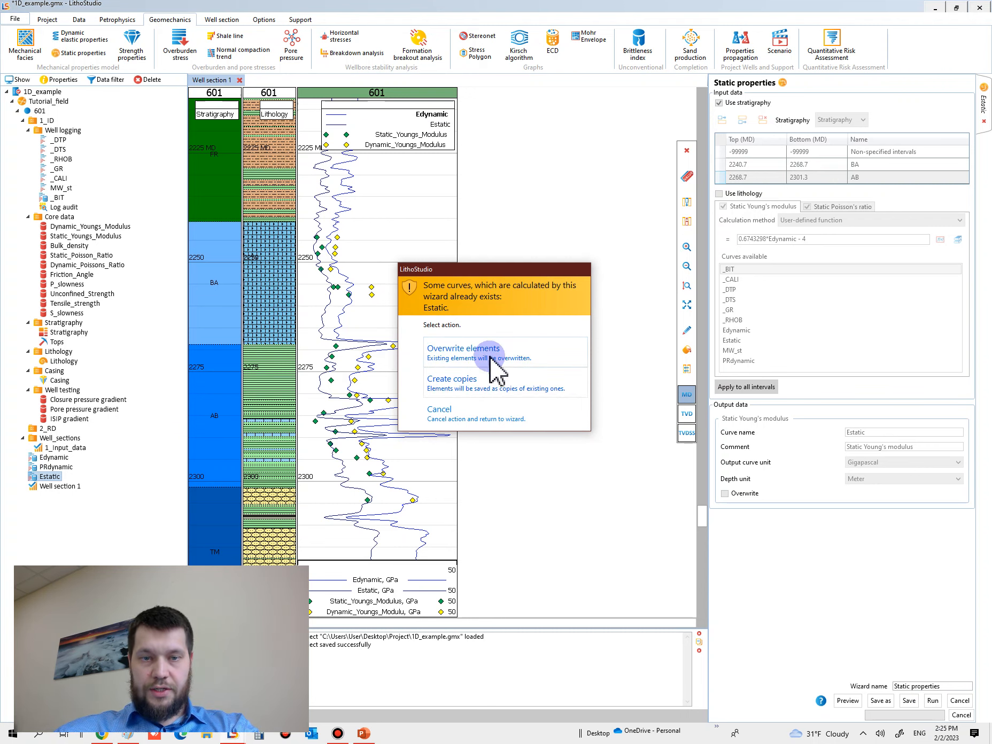
left_click(448, 357)
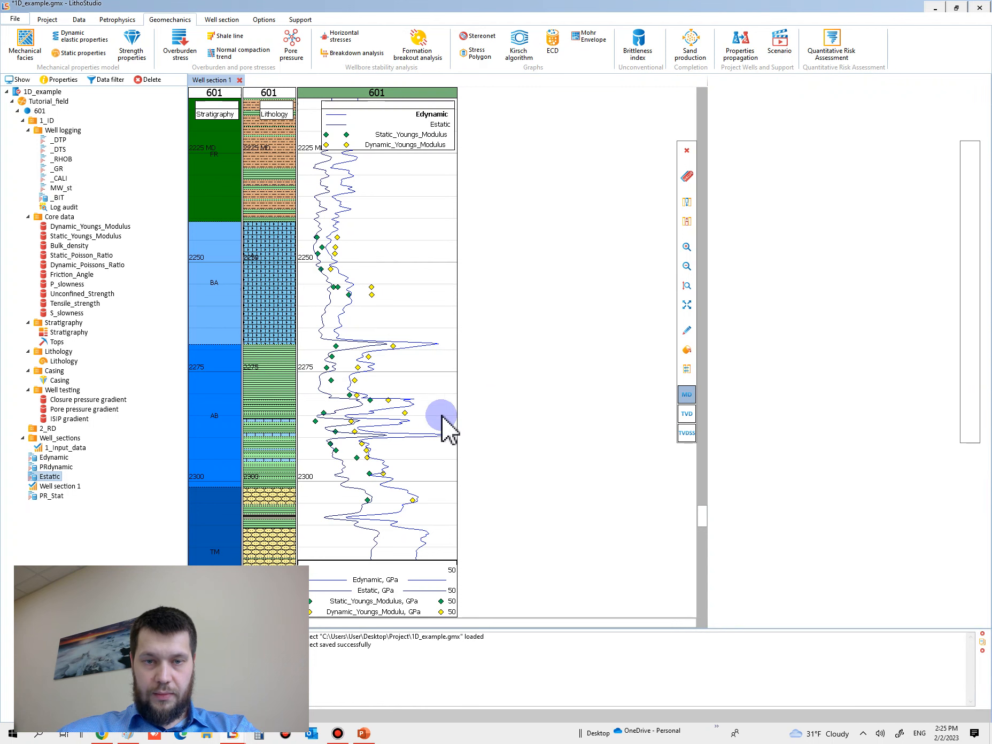
Step: Delete Well section 1 and the PR_Stat curve from the project
scroll(417, 354, "up", 2)
left_click(403, 375)
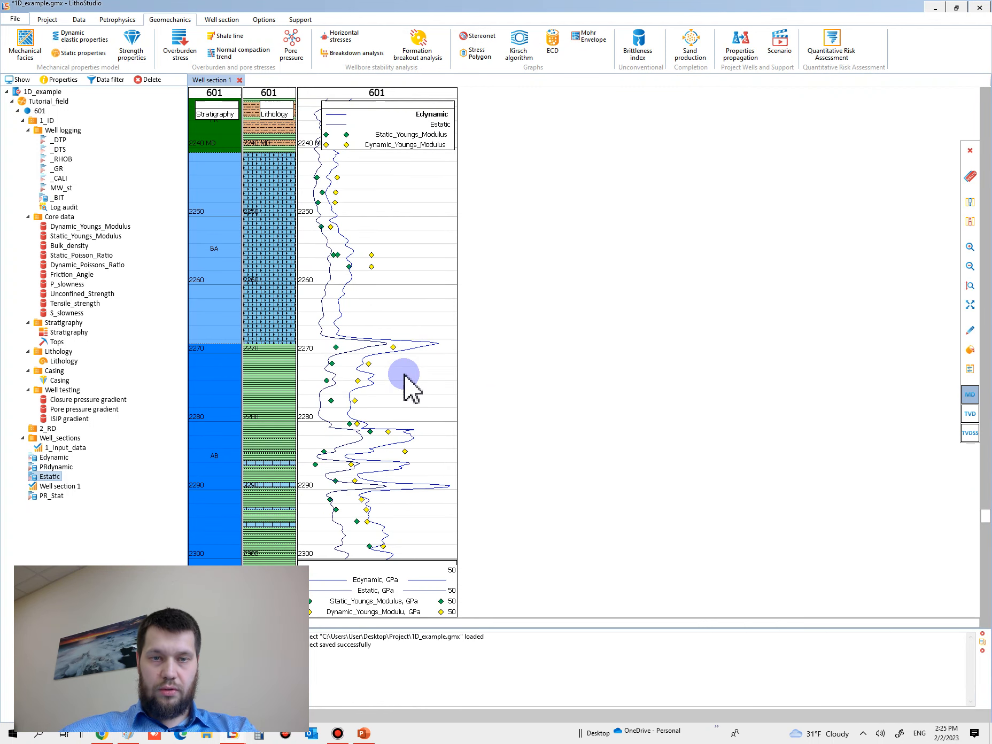
scroll(404, 375, "down", 1)
left_click(64, 487)
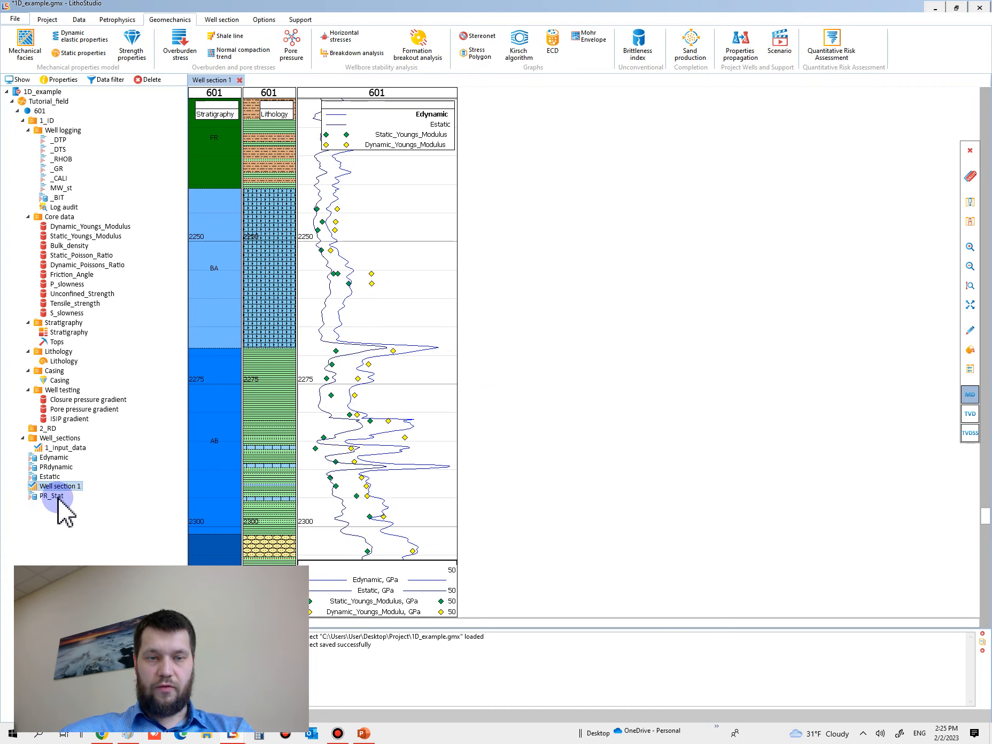
key("Delete")
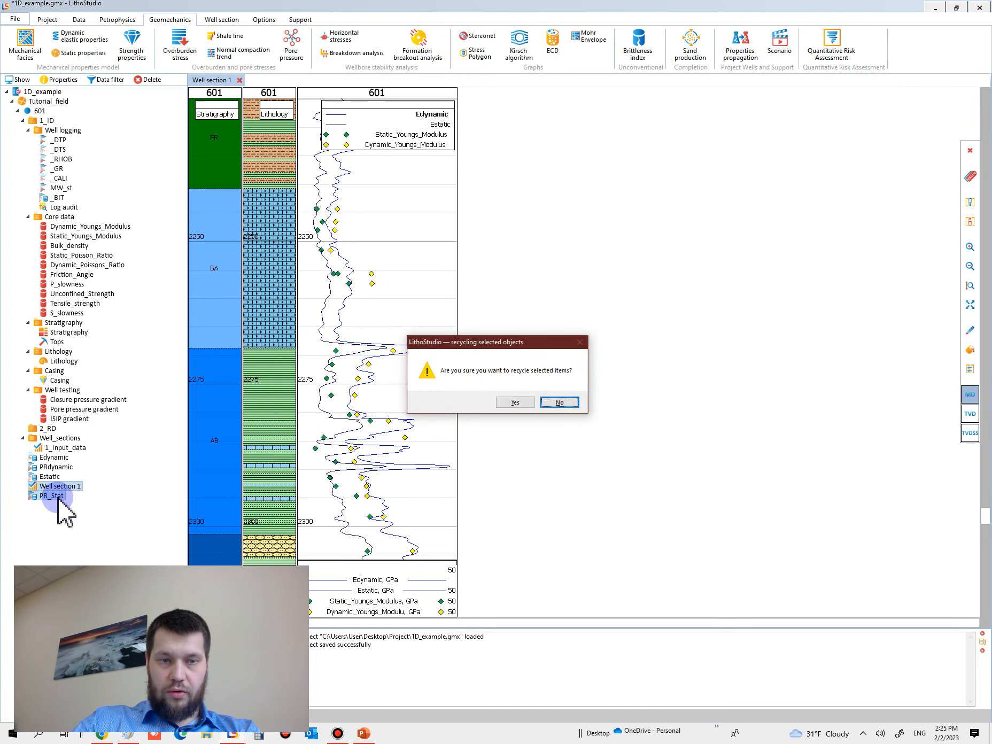
key("Return")
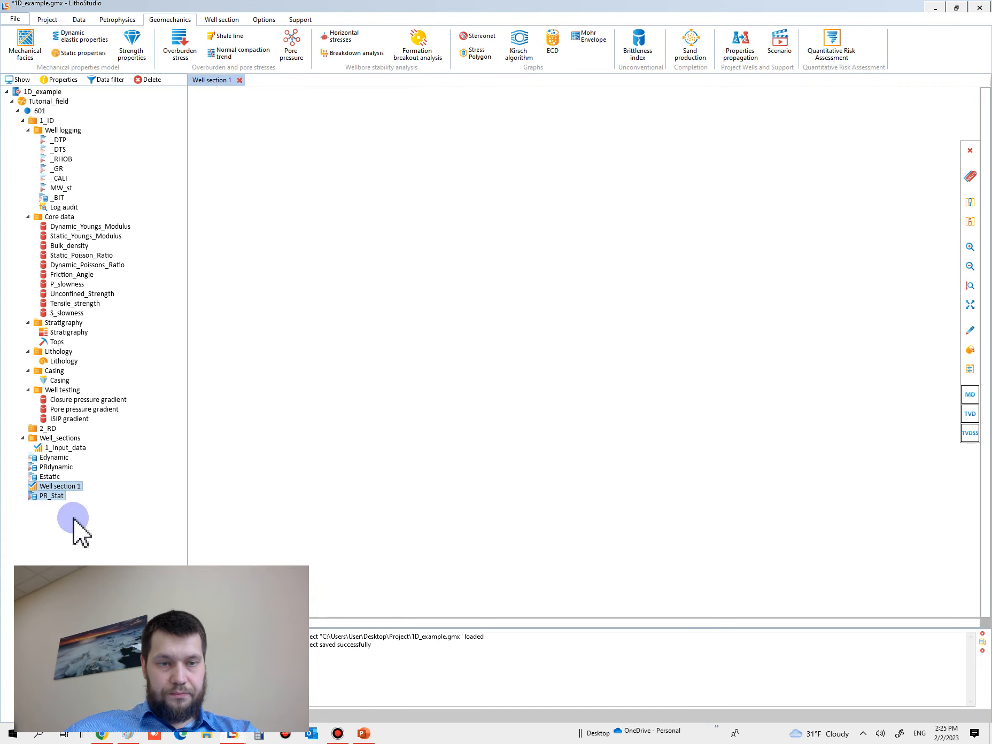
Step: Save the project with the calibrated Estatic curve
left_click(54, 468)
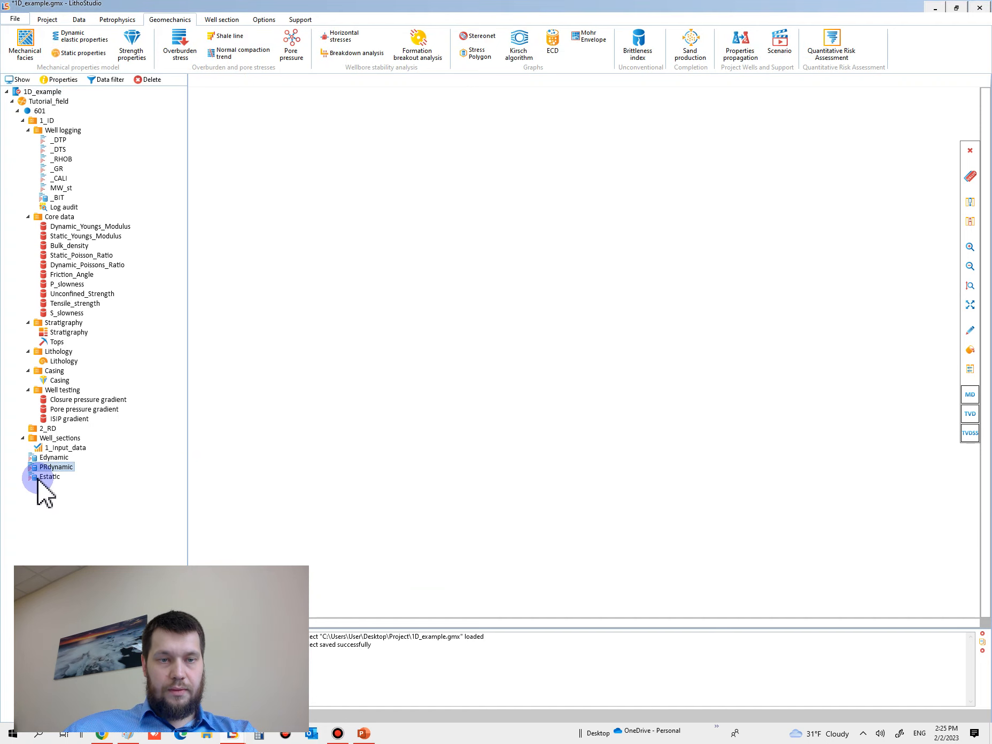
left_click(49, 477)
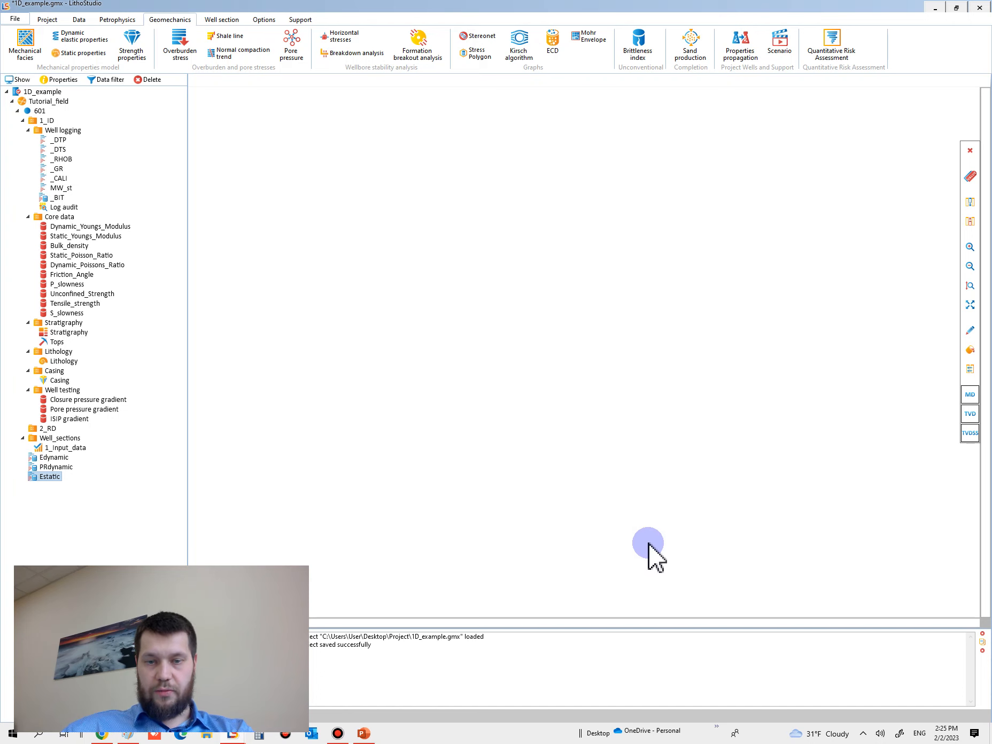
key("ctrl+s")
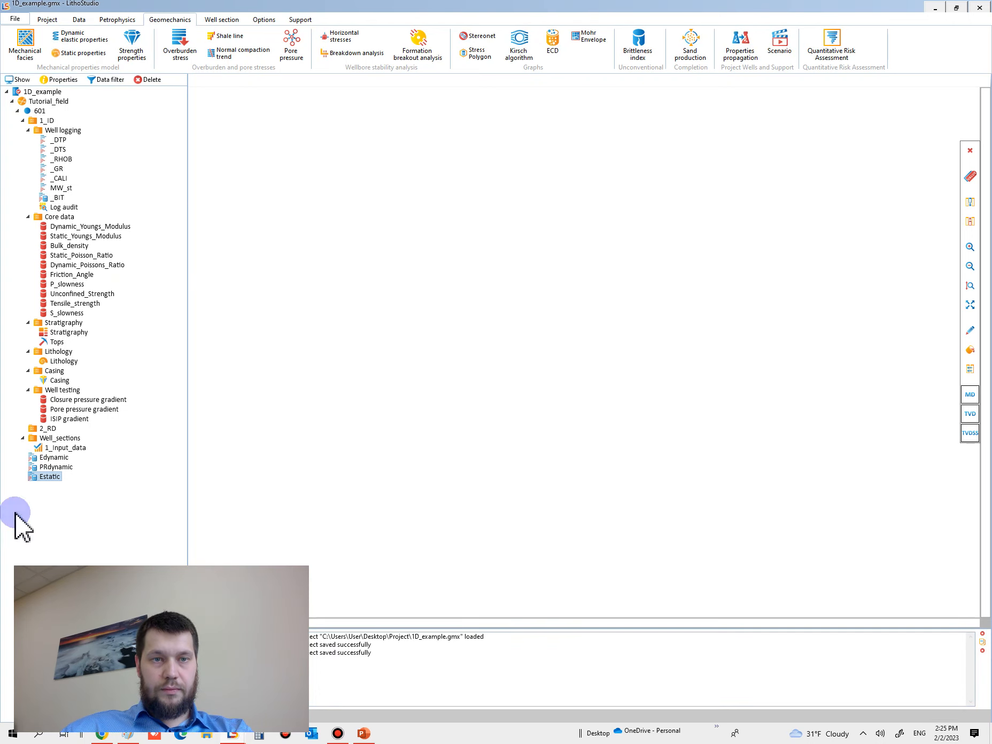
Step: Set up a static properties calculation for static Poisson's ratio only, excluding Young's modulus and using the Linear relationship method
left_click(54, 466)
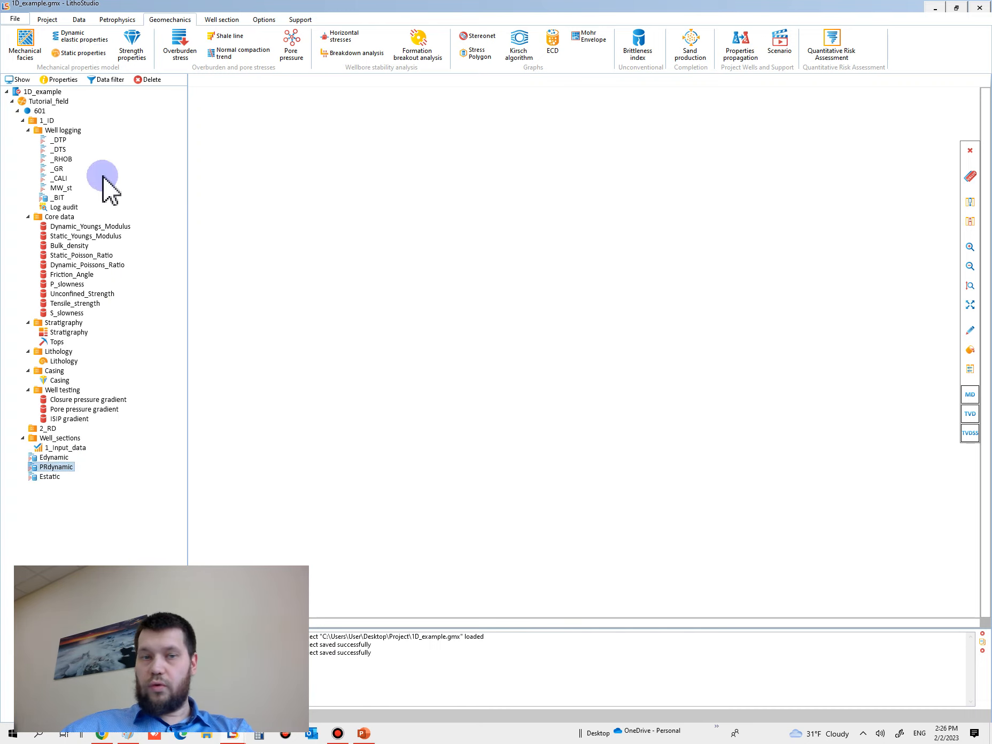
left_click(46, 477)
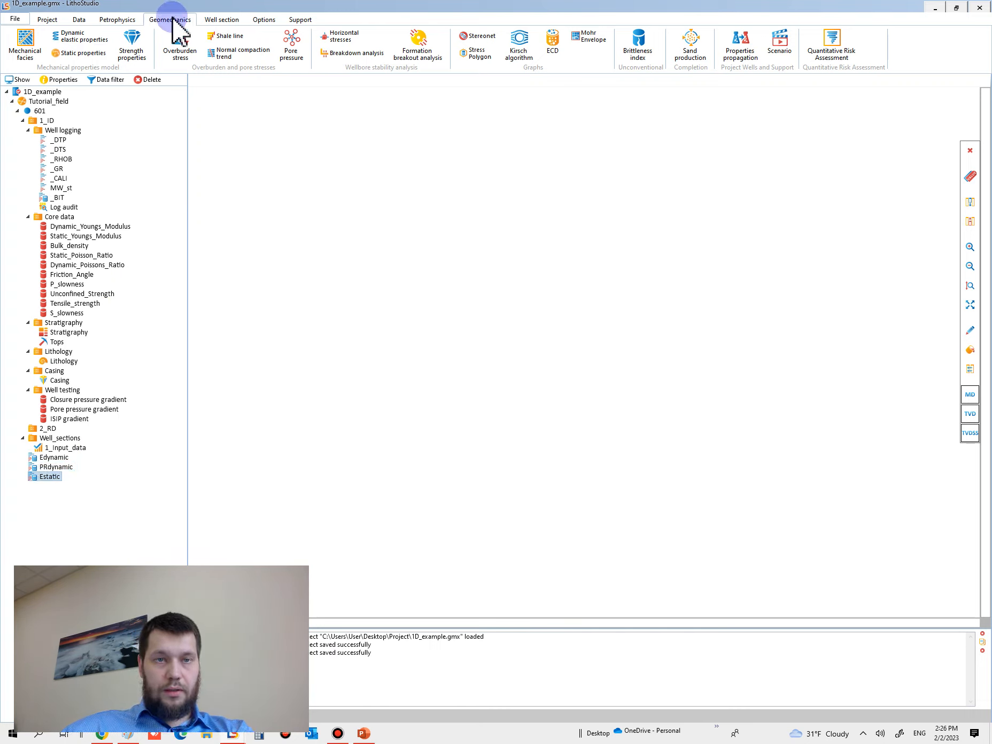
left_click(88, 54)
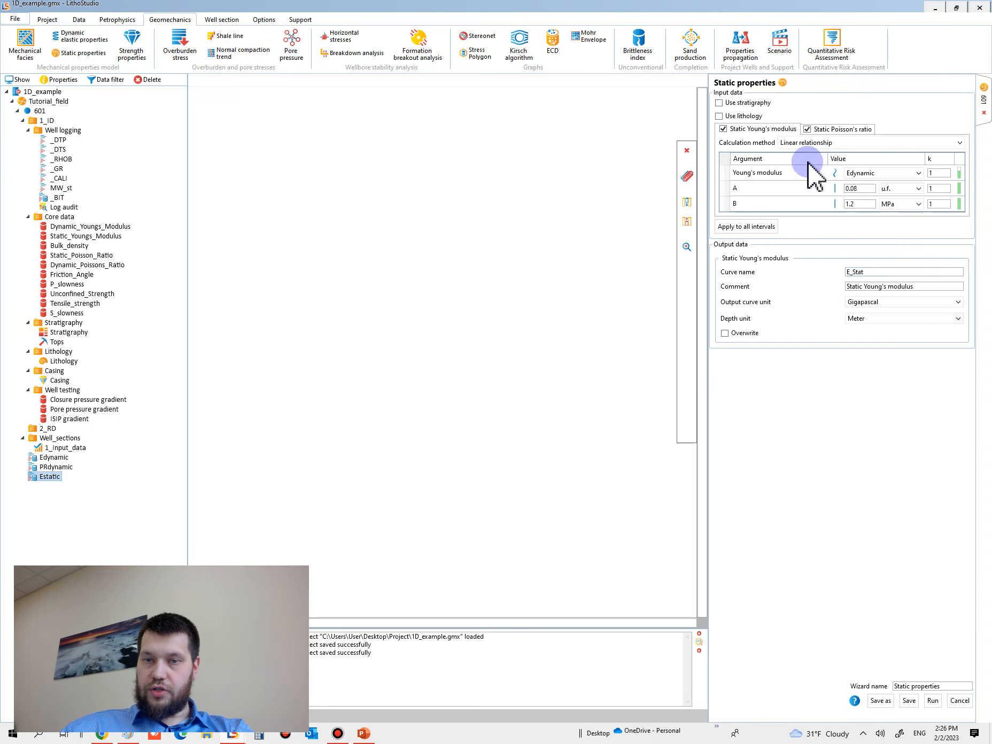
left_click(723, 129)
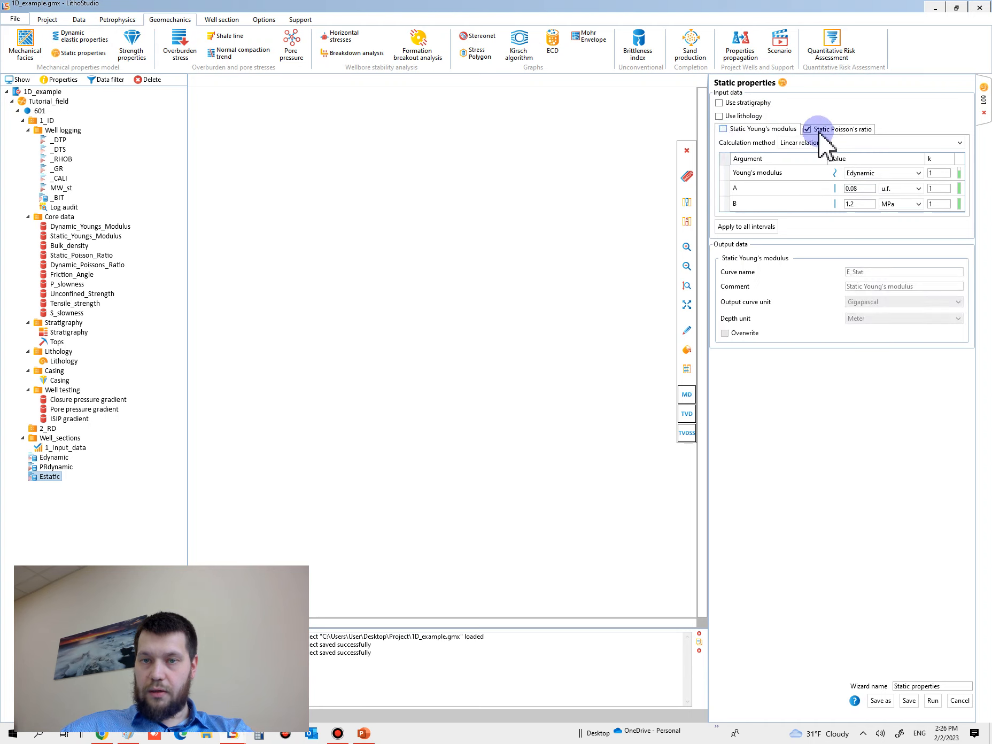
left_click(834, 129)
left_click(827, 143)
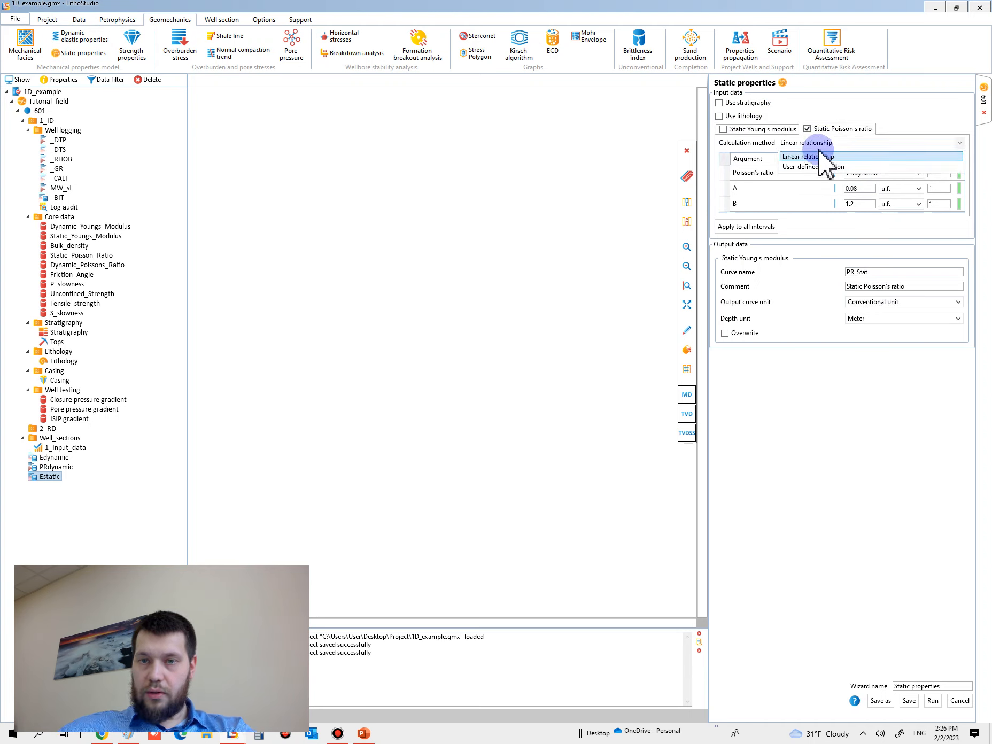
left_click(815, 158)
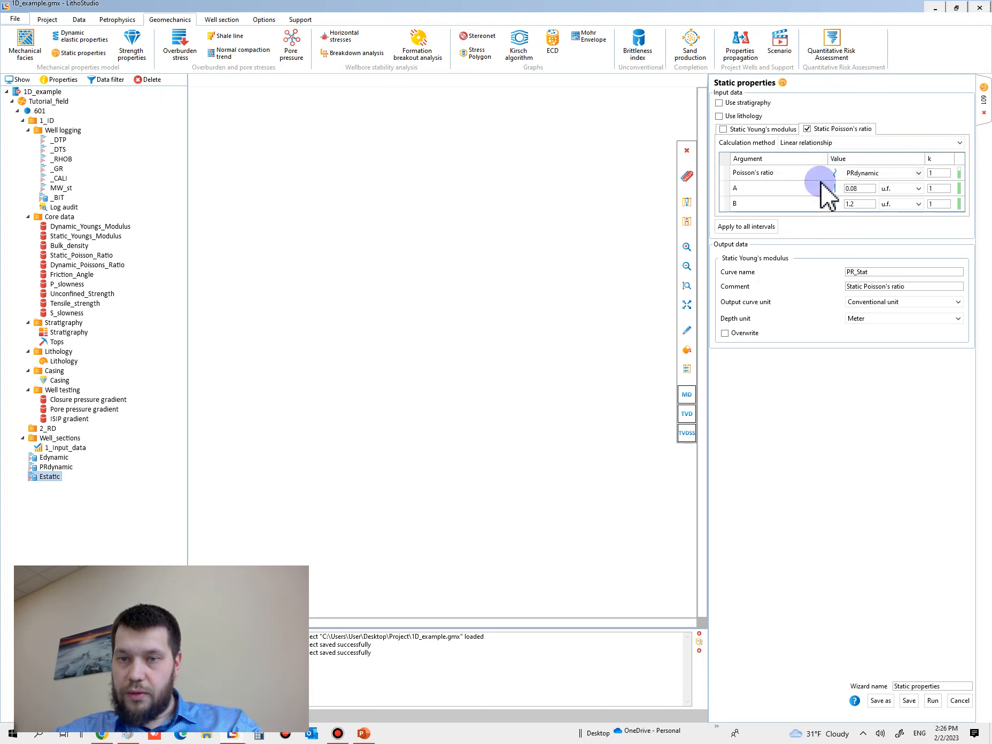
Step: Set the static Poisson's ratio coefficients to A = 1 and B = 0
left_click(862, 189)
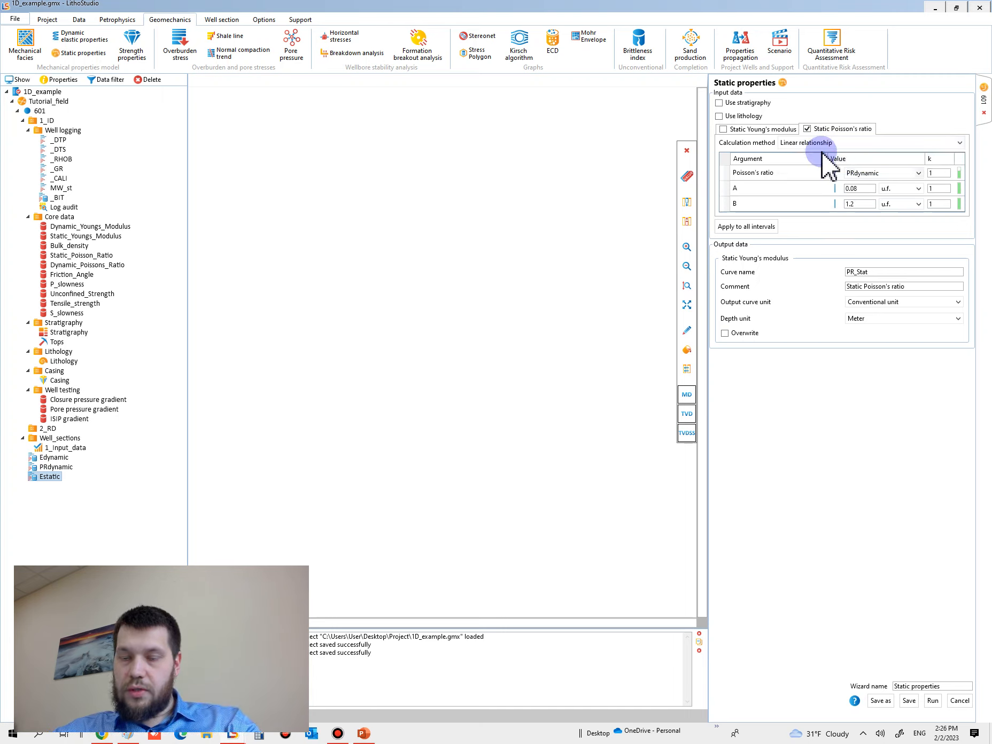
left_click(861, 188)
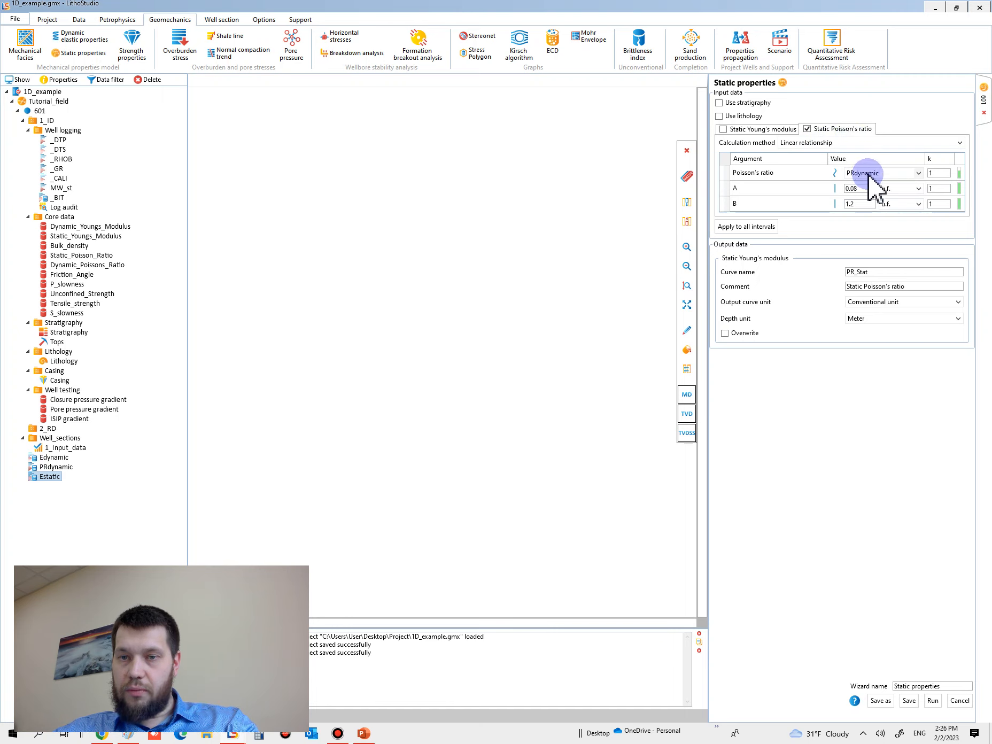
left_click(802, 190)
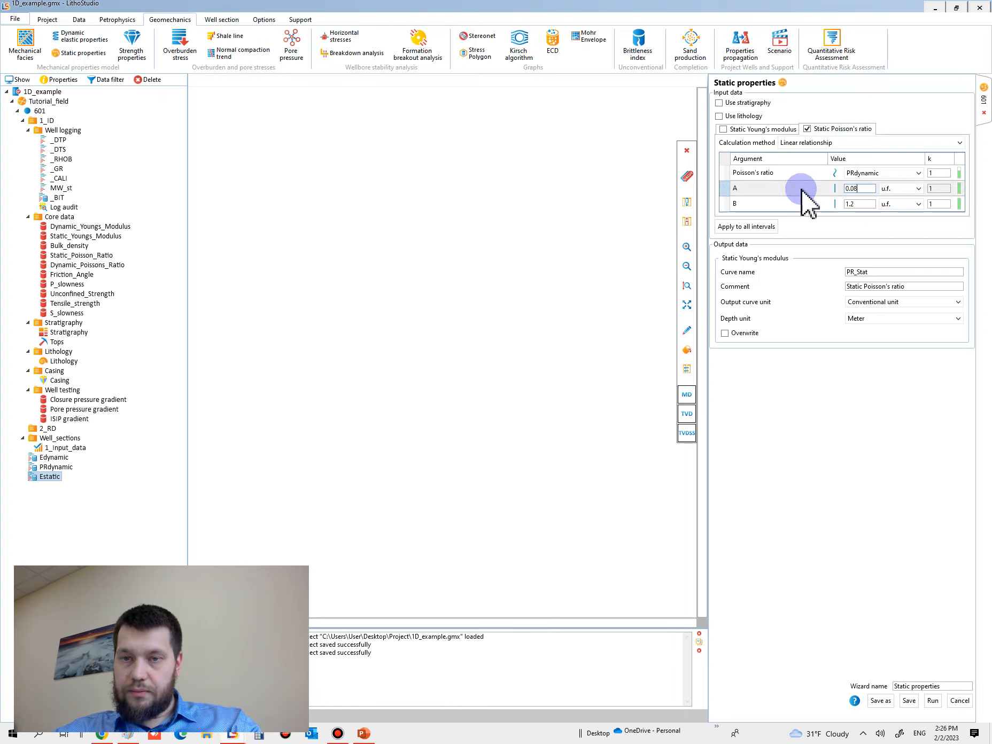
left_click_drag(860, 189, 802, 190)
type("1")
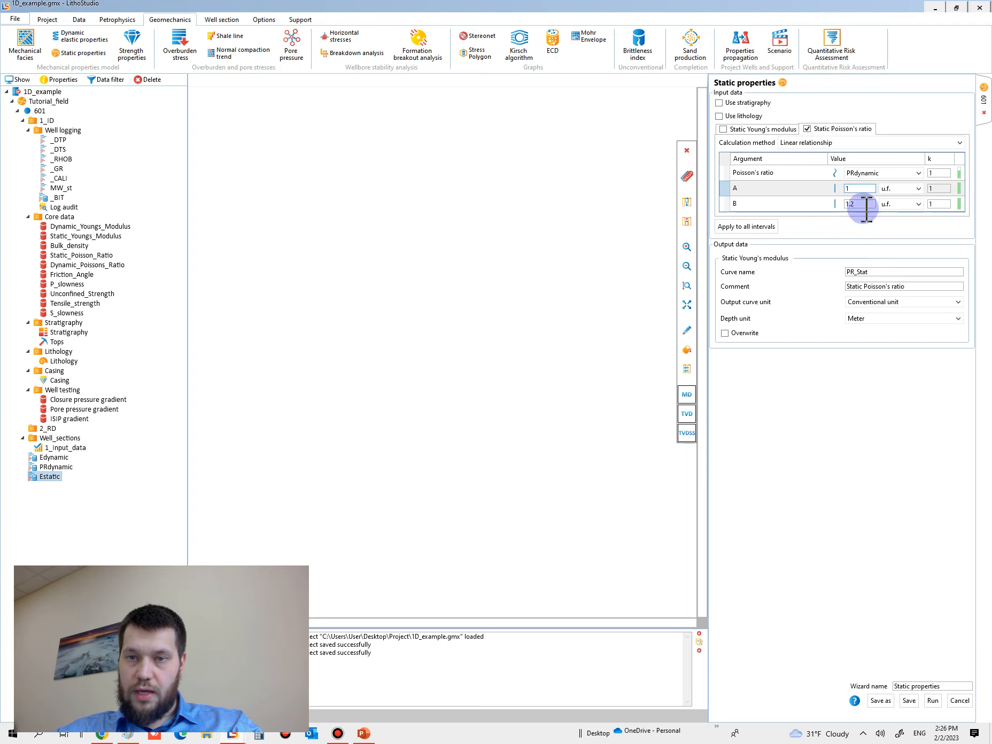
left_click_drag(873, 204, 780, 206)
type("0")
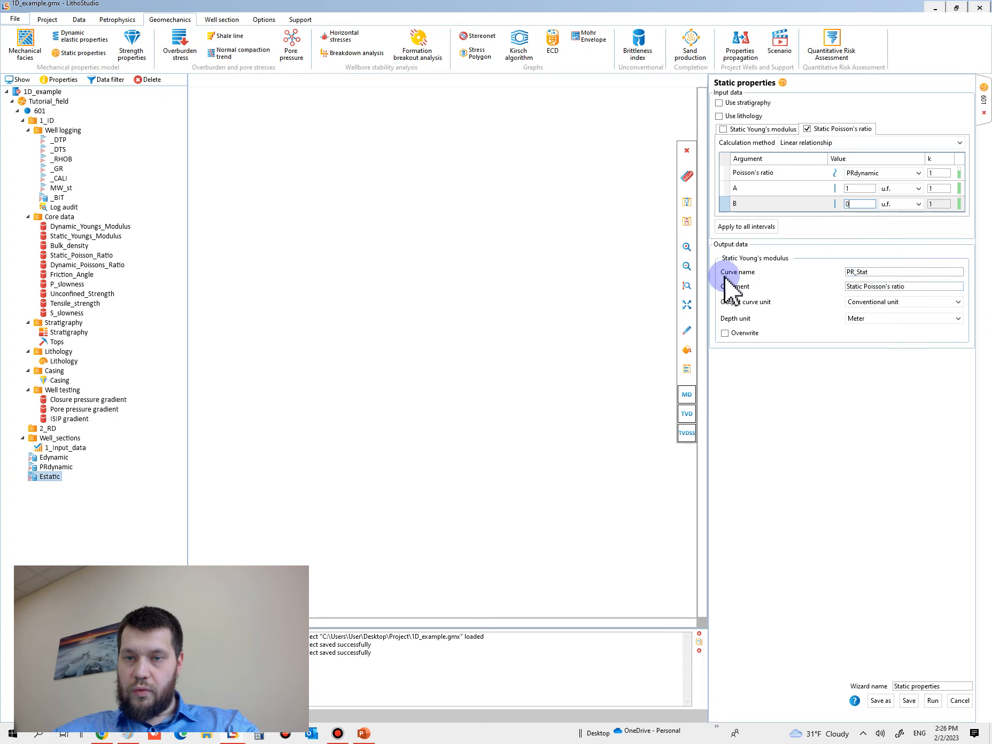
Step: Name the output curve PRstatic and run the static Poisson's ratio calculation
left_click(855, 271)
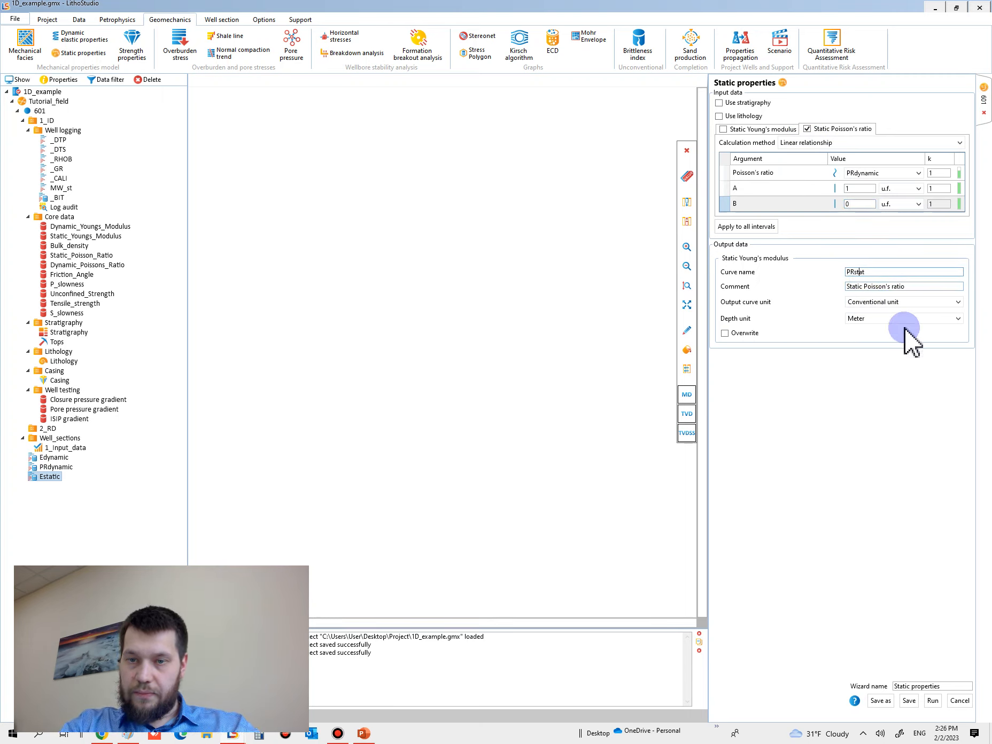
type("static")
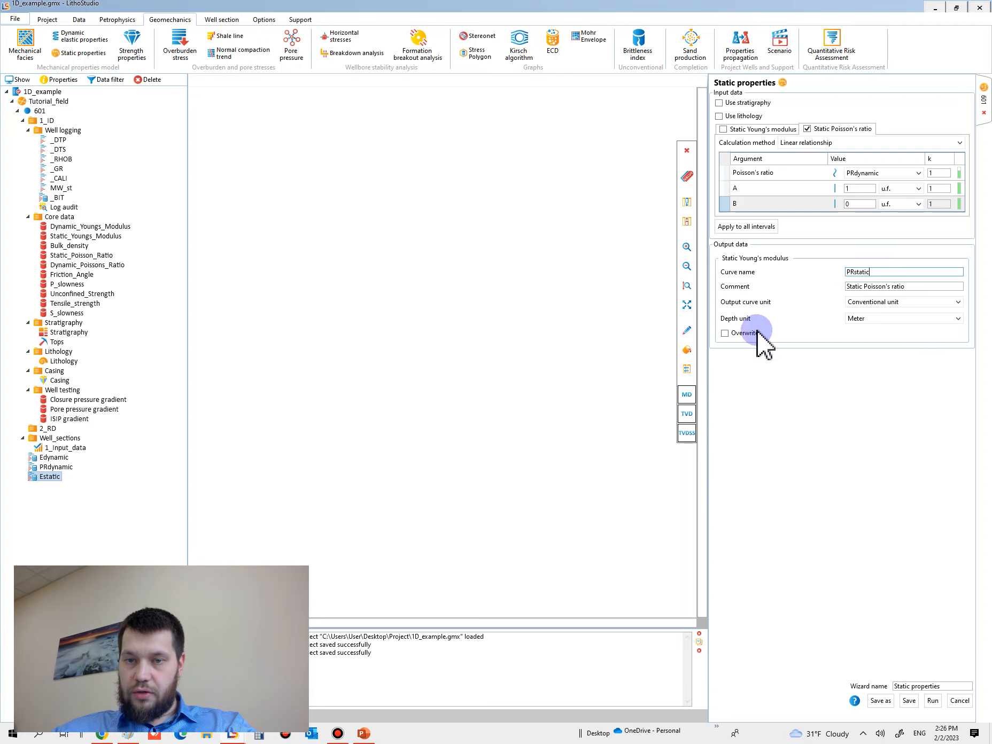
left_click(935, 702)
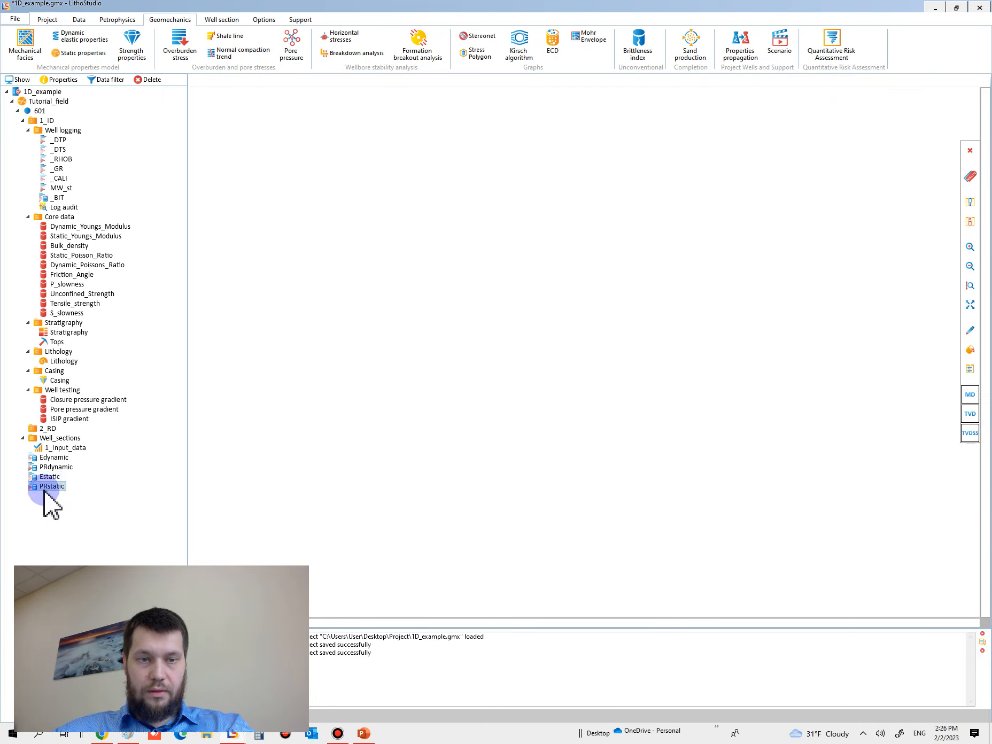
left_click(58, 477)
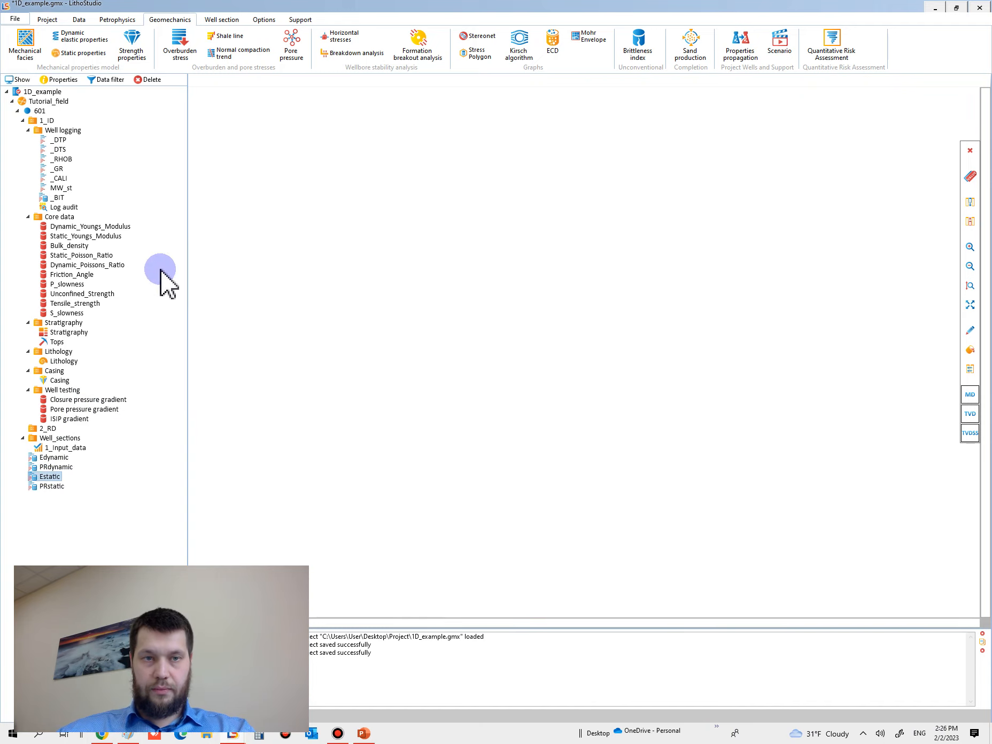